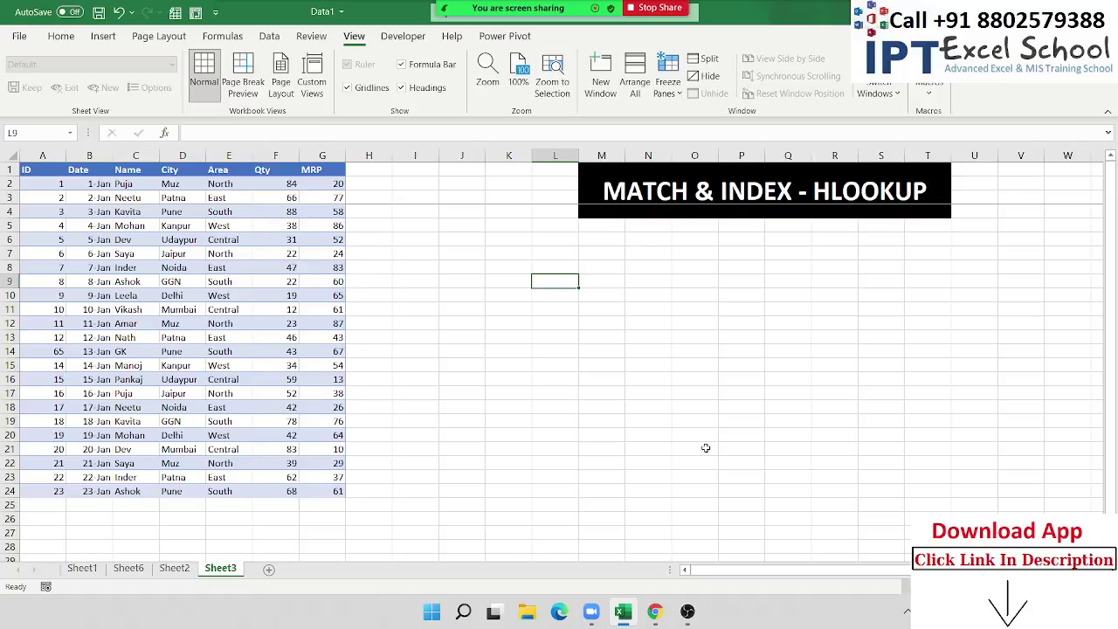
Enter lookup ID 10 in K13 and a Qty heading in L12
click(492, 338)
text(1)
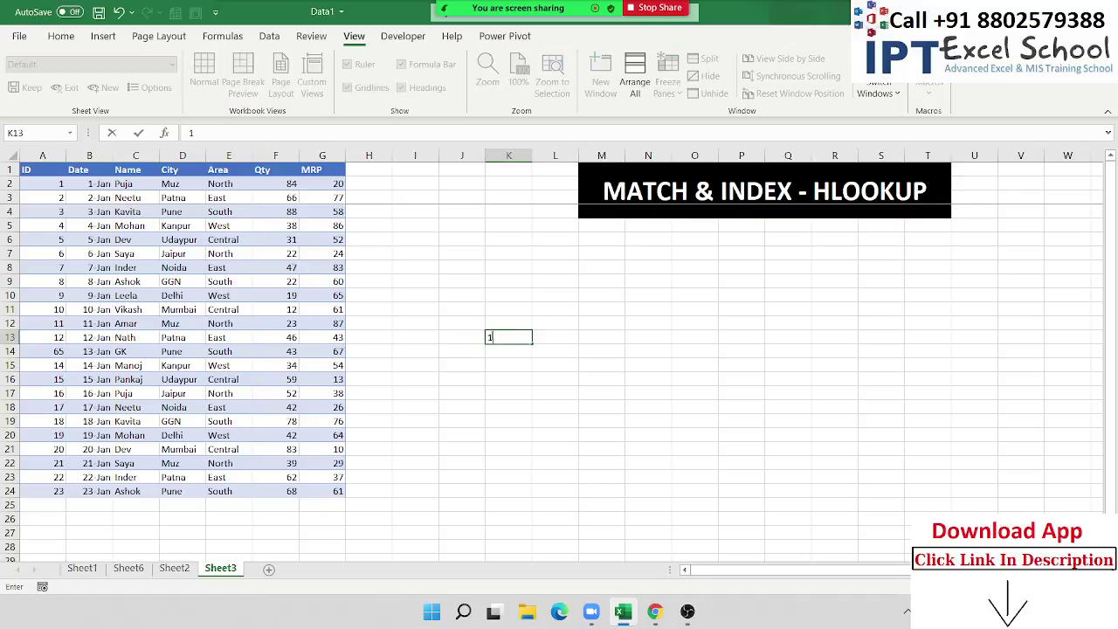
text(0)
click(491, 337)
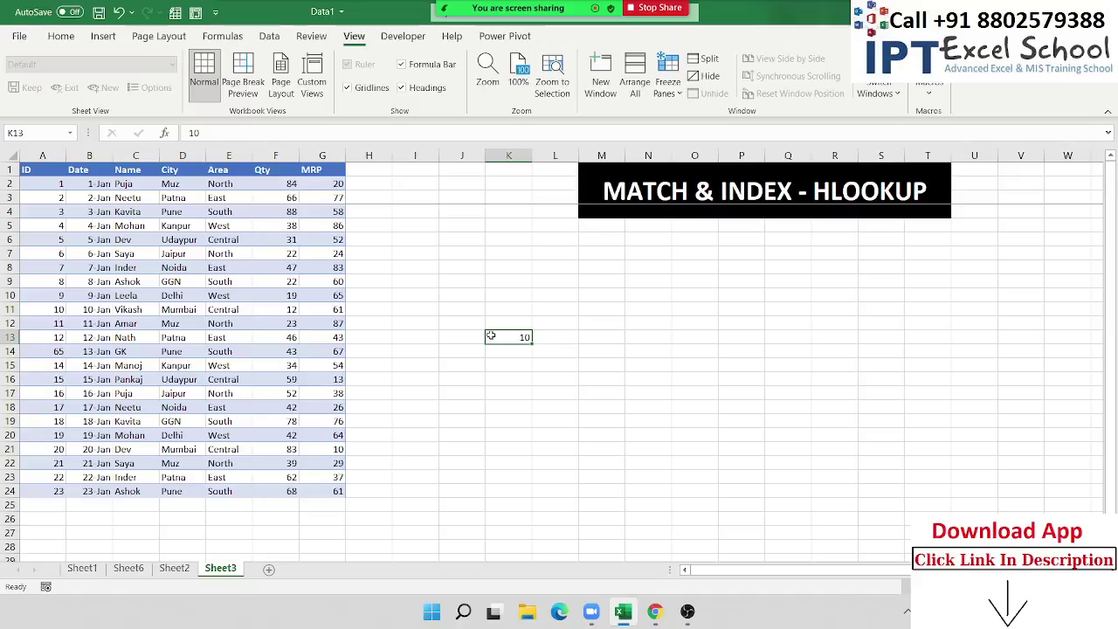
key(Right)
key(Up)
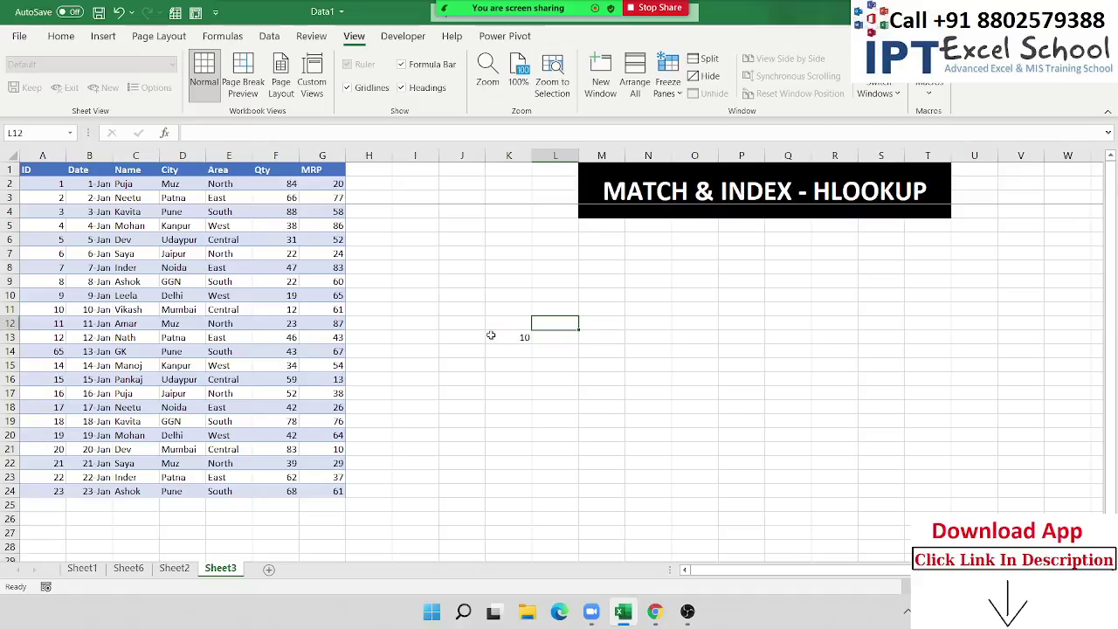
text(Qty)
key(Return)
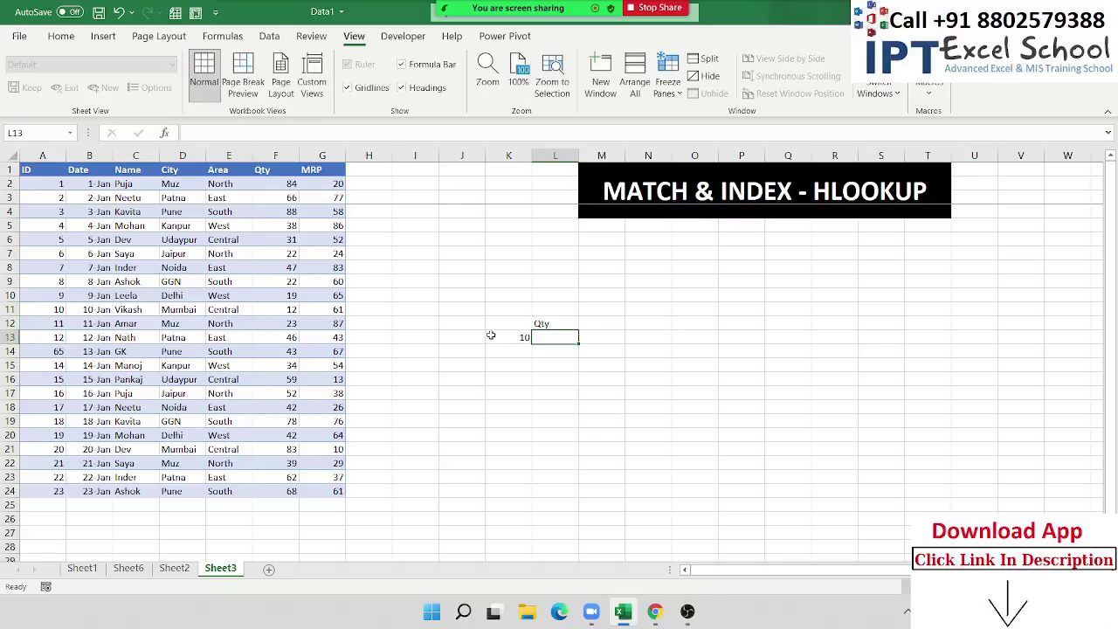
In L13, enter =VLOOKUP(K13,A:G,6,0) to return quantity 12 for ID 10
text(=vl)
key(Tab)
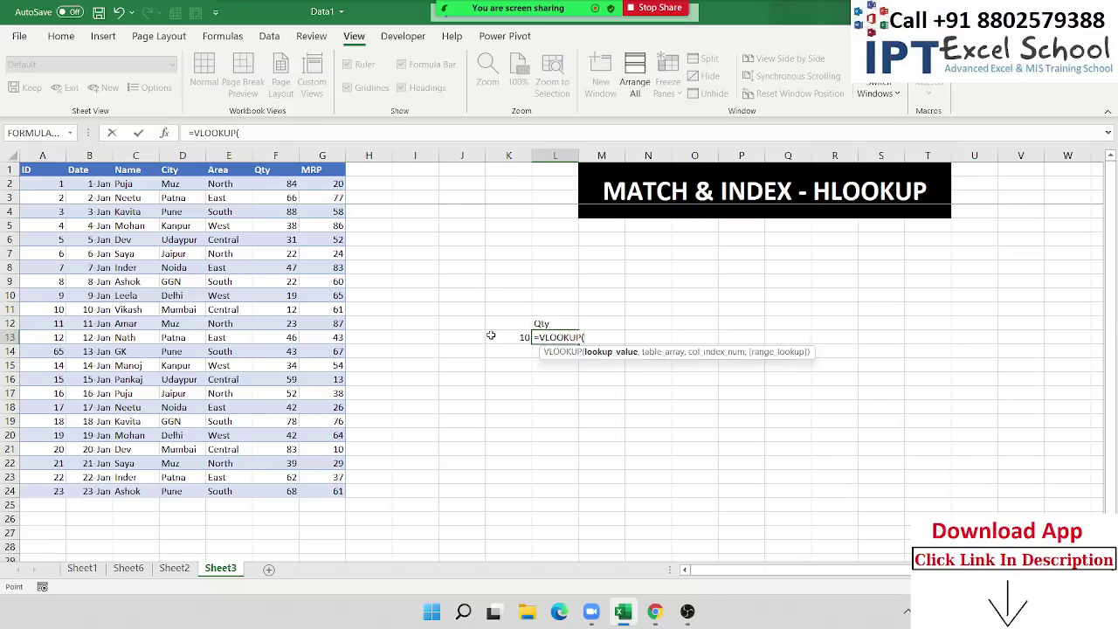
click(491, 336)
text(,)
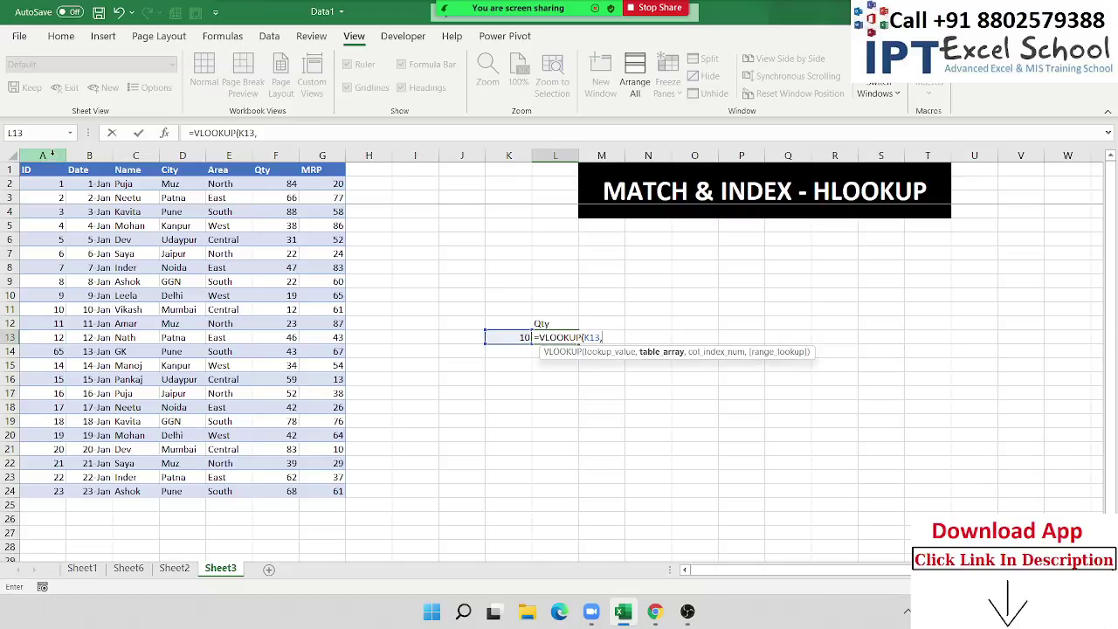
drag(52, 155, 240, 172)
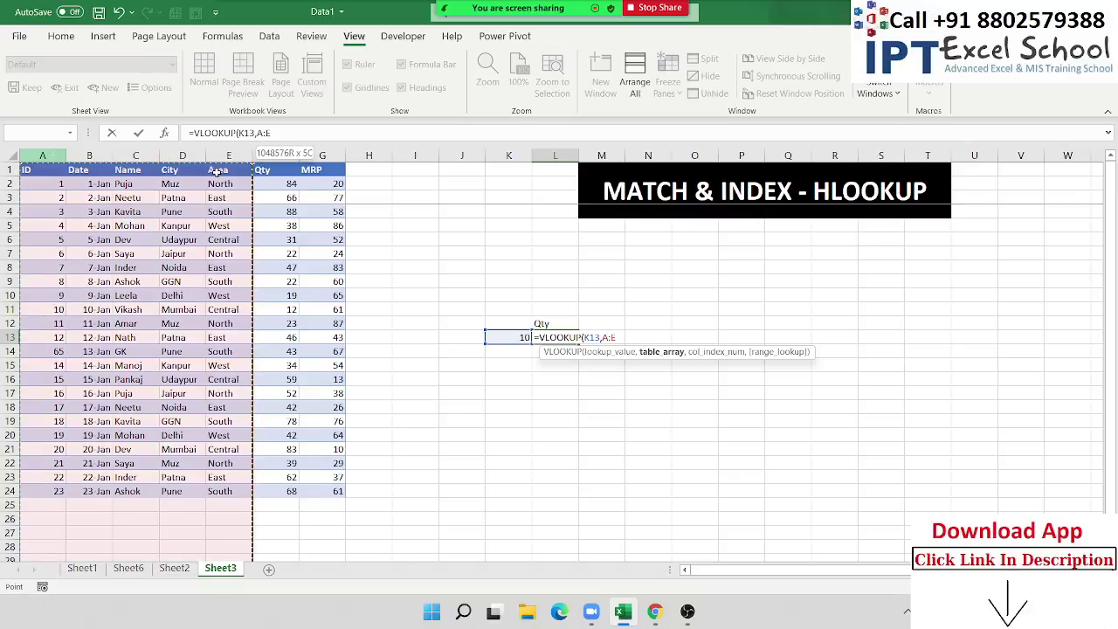
drag(240, 172, 316, 171)
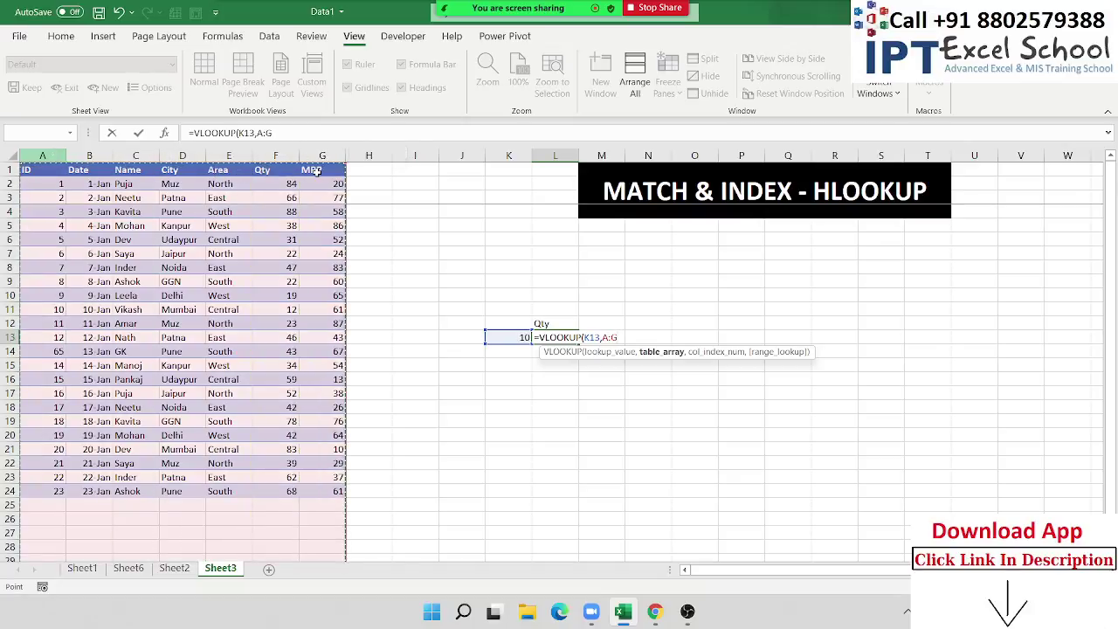
text(,6,0)
key(Return)
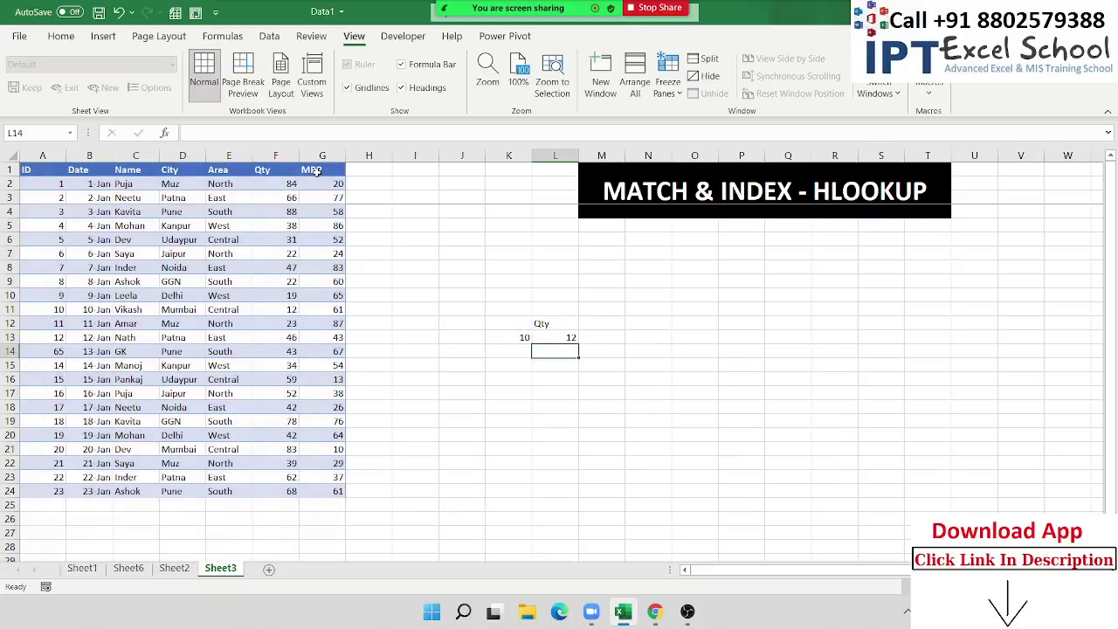
Unfreeze the existing panes, then freeze panes at H4
scroll(389, 207, up, 2)
scroll(389, 207, up, 1)
scroll(390, 205, down, 1)
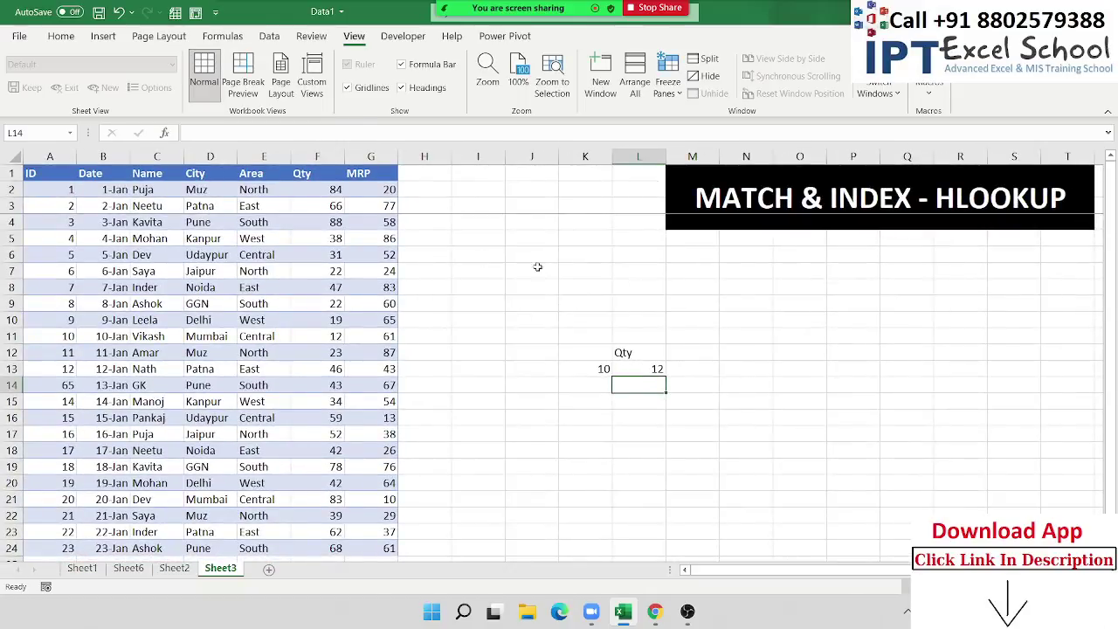
click(425, 156)
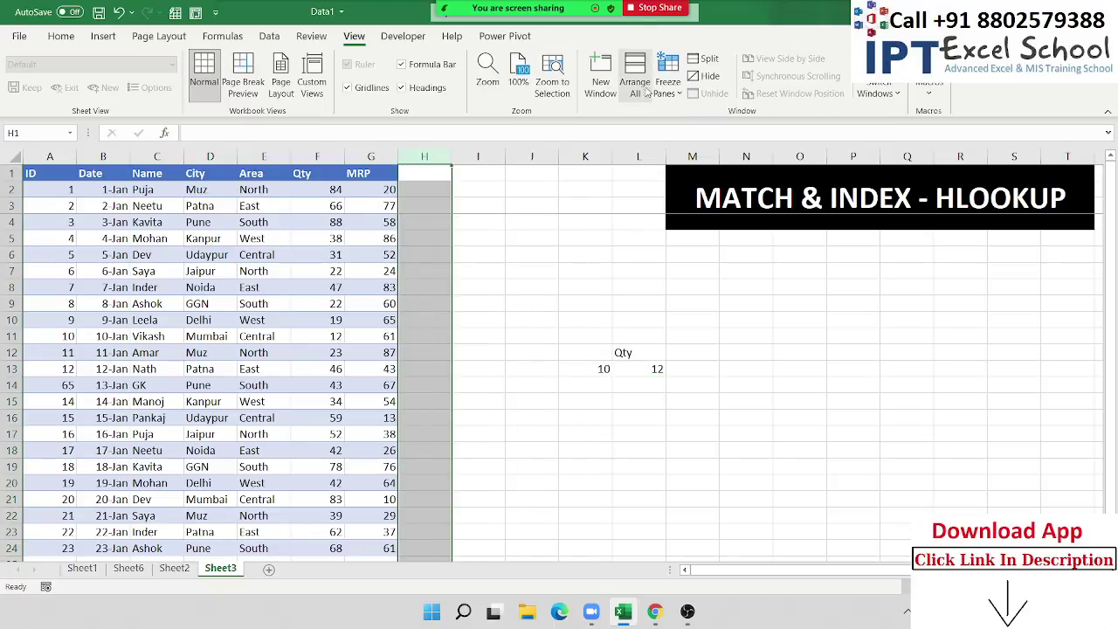
click(425, 220)
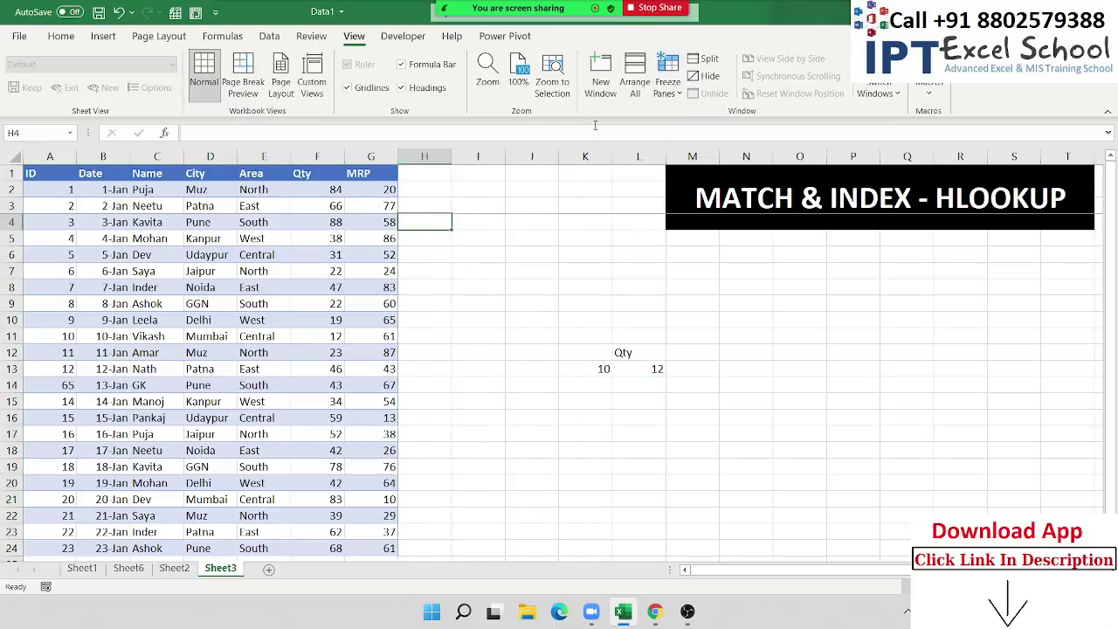
click(673, 87)
click(686, 120)
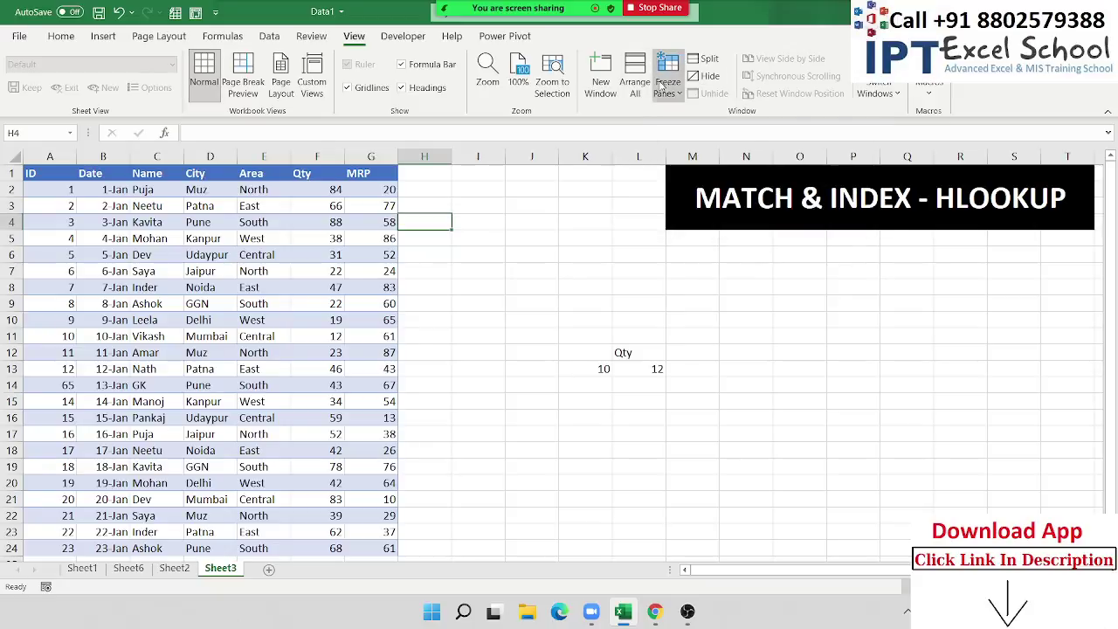
click(669, 87)
click(676, 125)
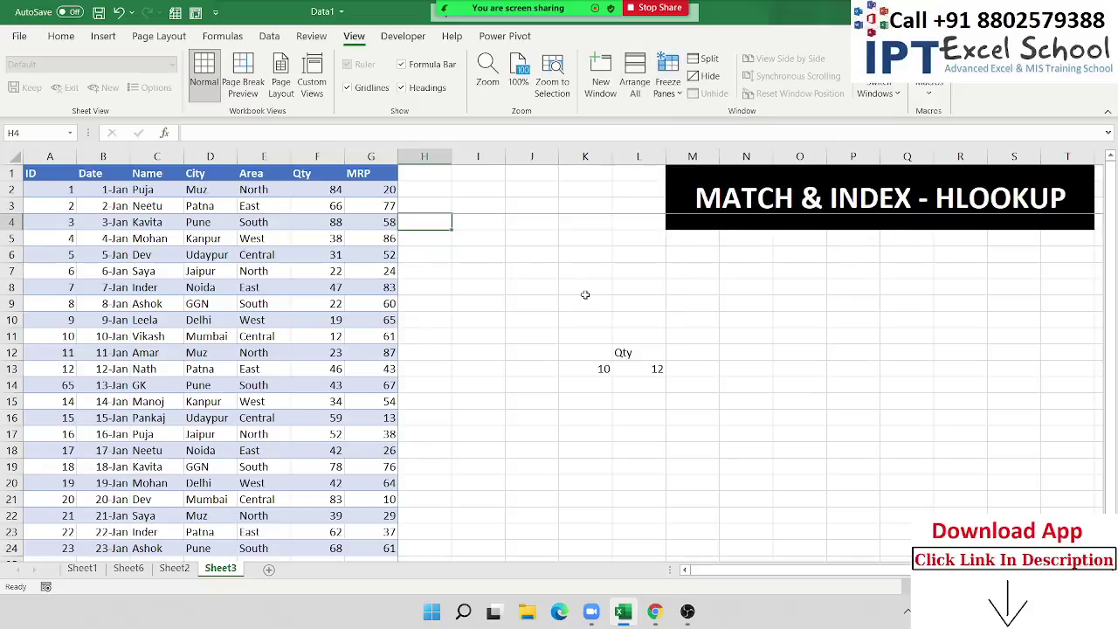
Scroll back to the Qty lookup and select its heading and result cells
scroll(706, 359, up, 3)
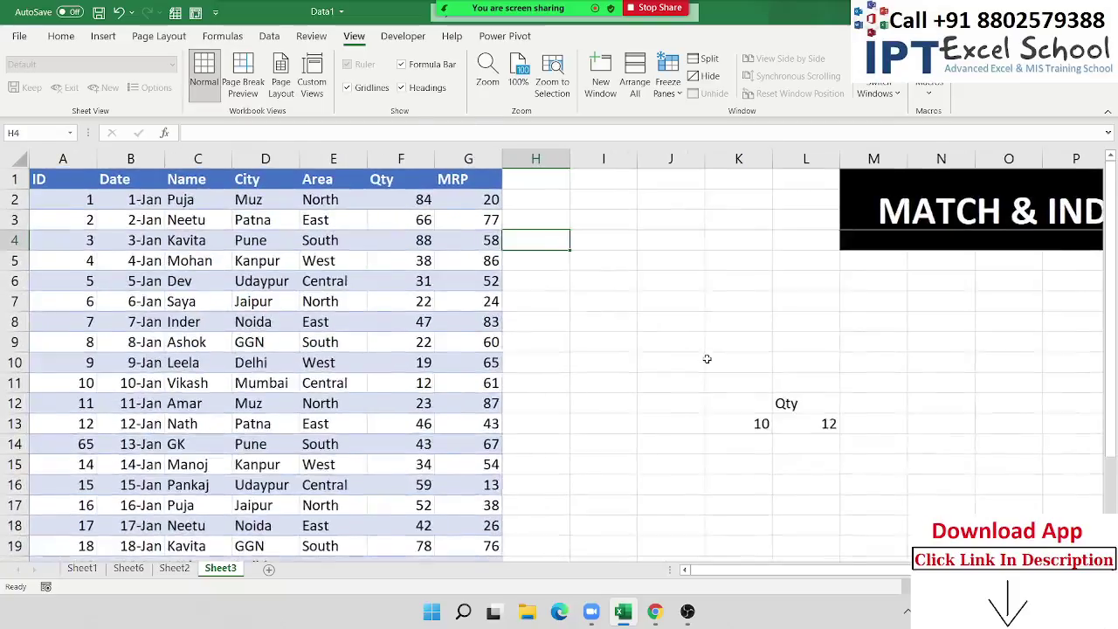
scroll(835, 491, right, 4)
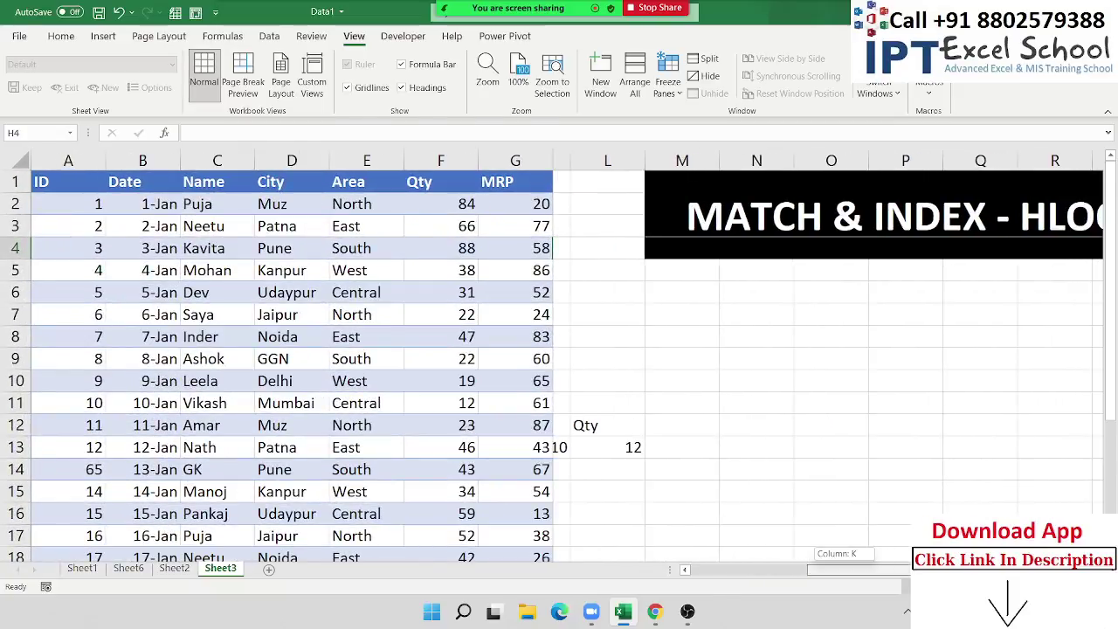
scroll(756, 424, down, 2)
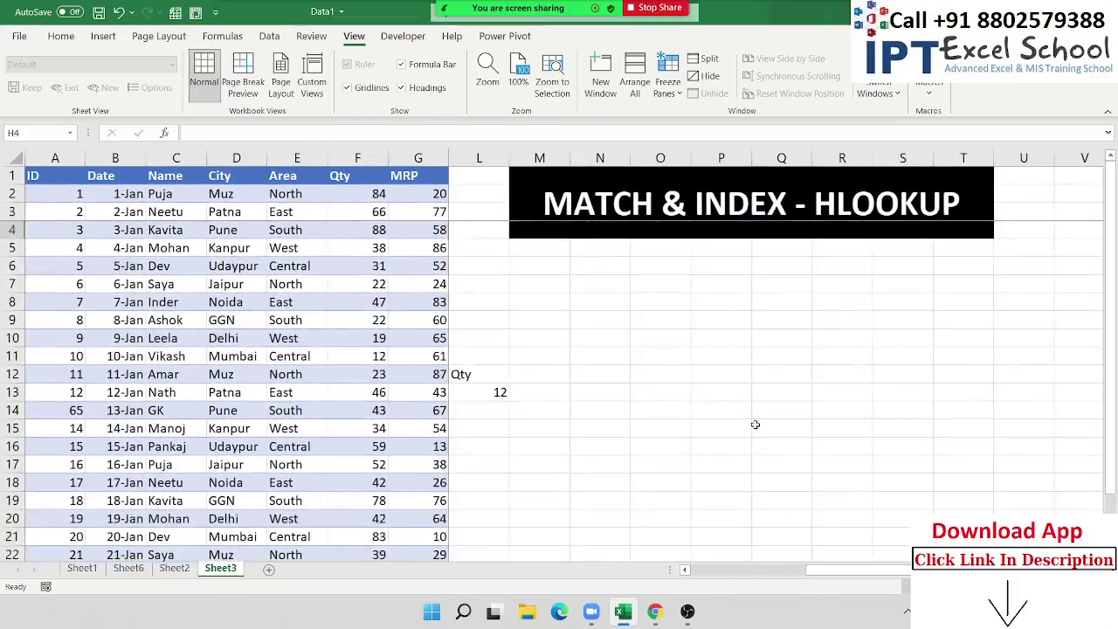
click(578, 400)
drag(476, 376, 498, 392)
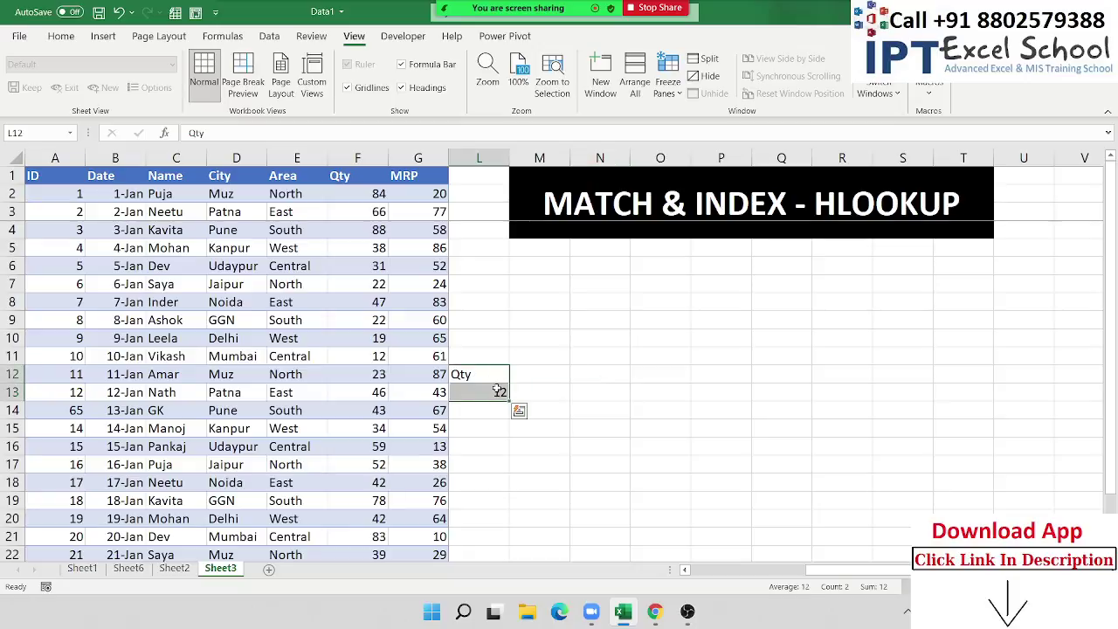
key(Left)
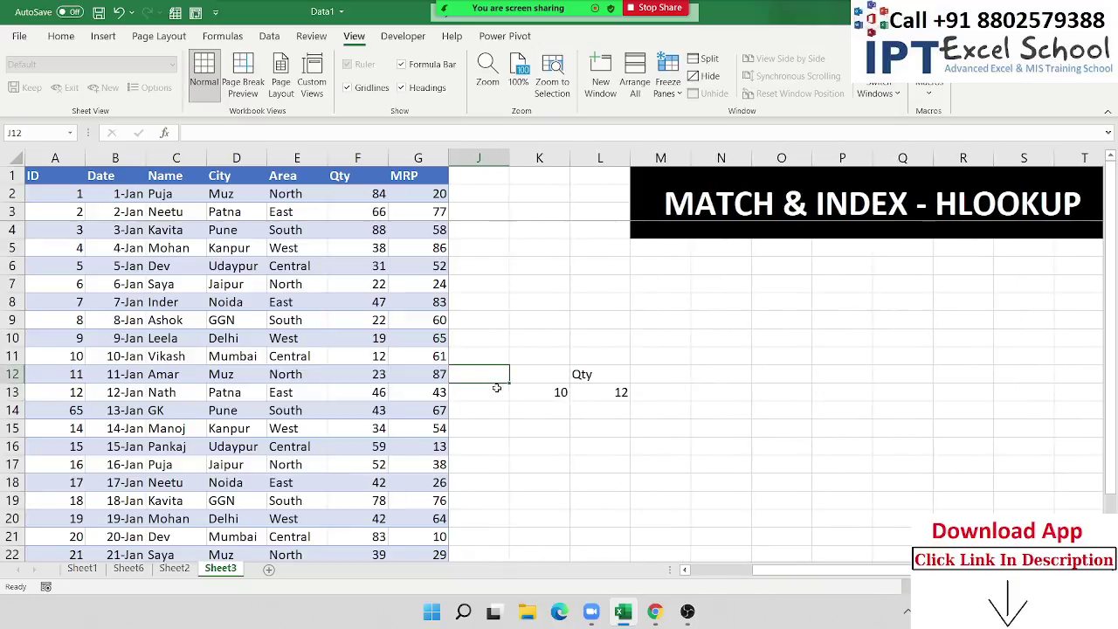
Clear the Qty lookup cells K12:L13 and delete columns J through L
key(shift+Right)
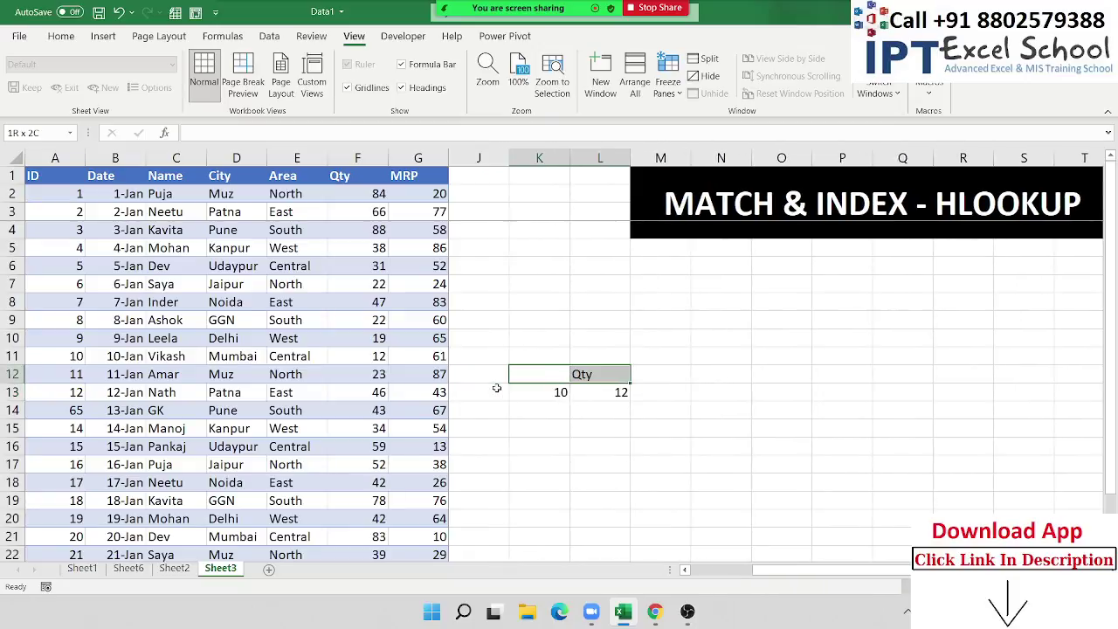
key(shift+Down)
key(Delete)
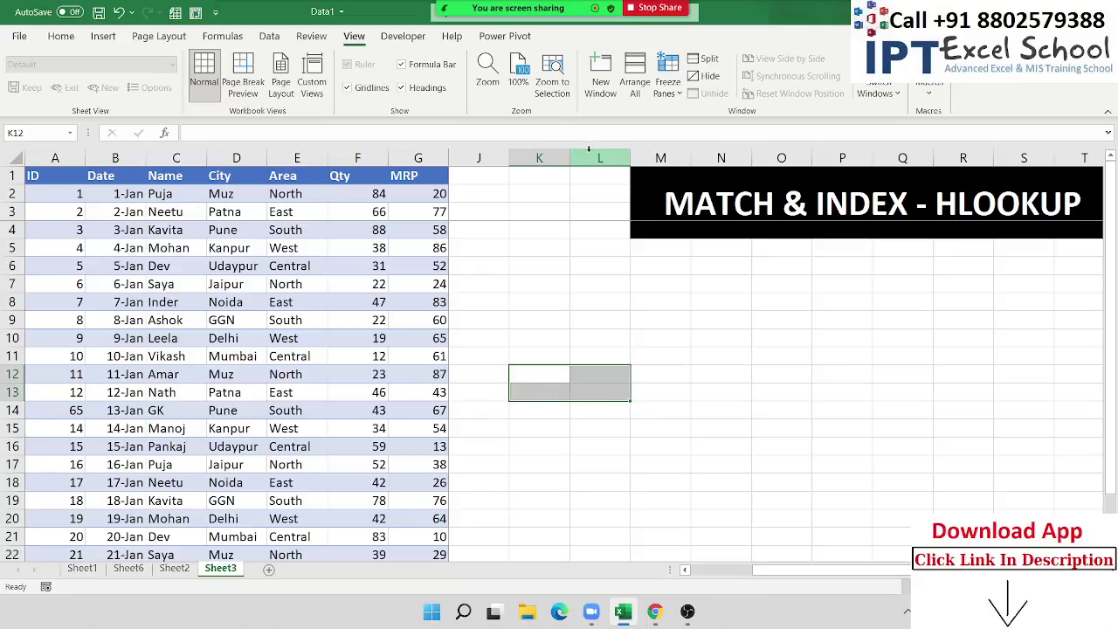
drag(589, 152, 495, 152)
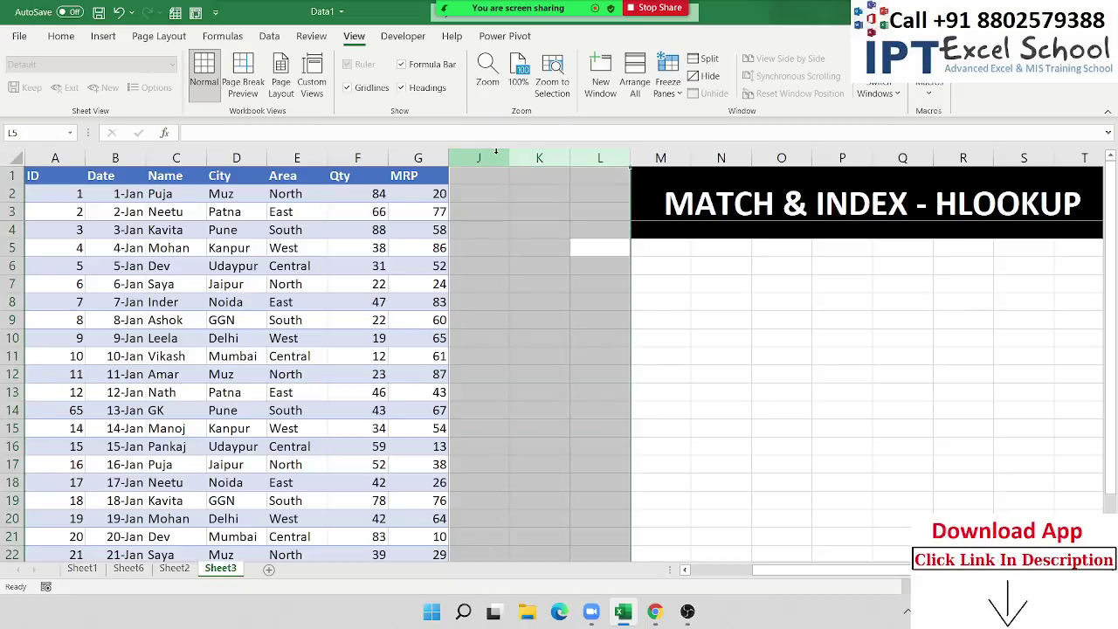
key(ctrl+minus)
click(542, 318)
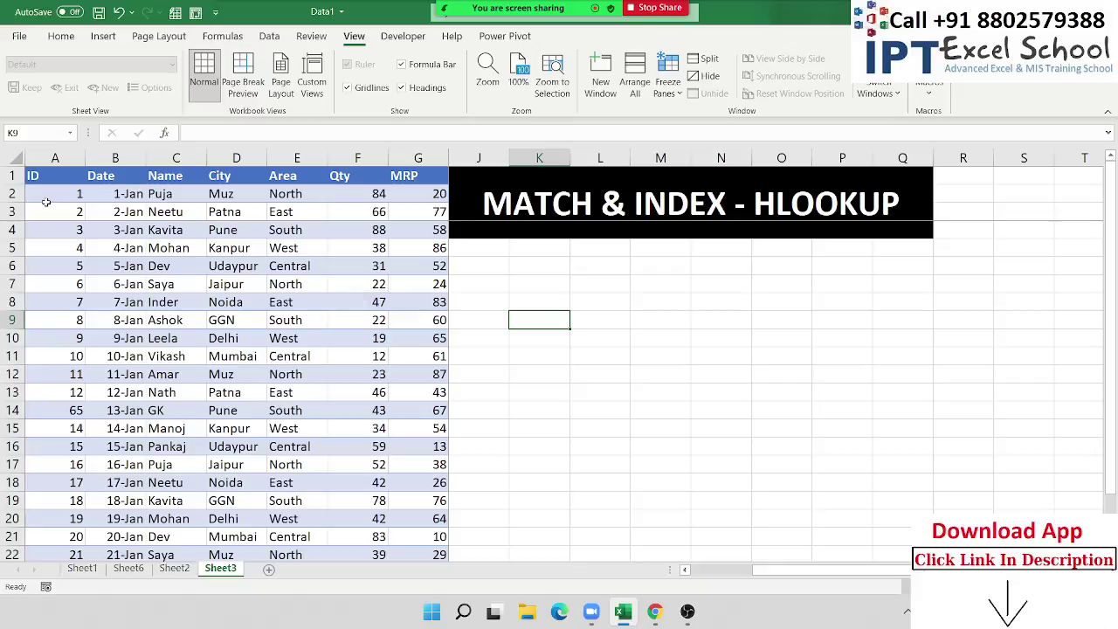
Move the ID column from A so it sits between City and Area
click(55, 158)
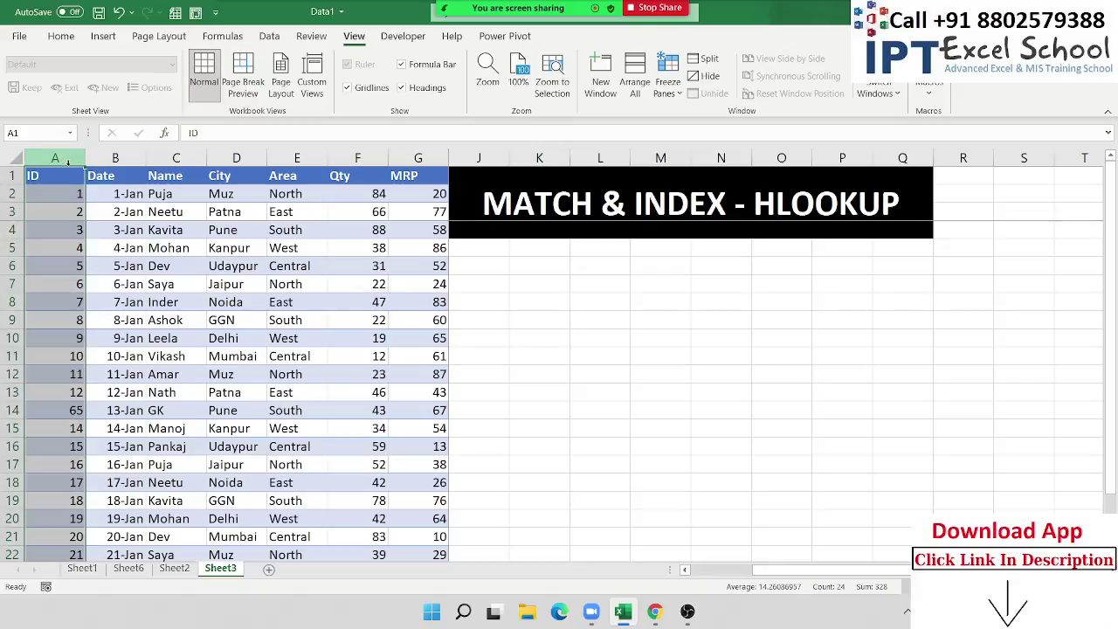
key(ctrl+x)
click(289, 158)
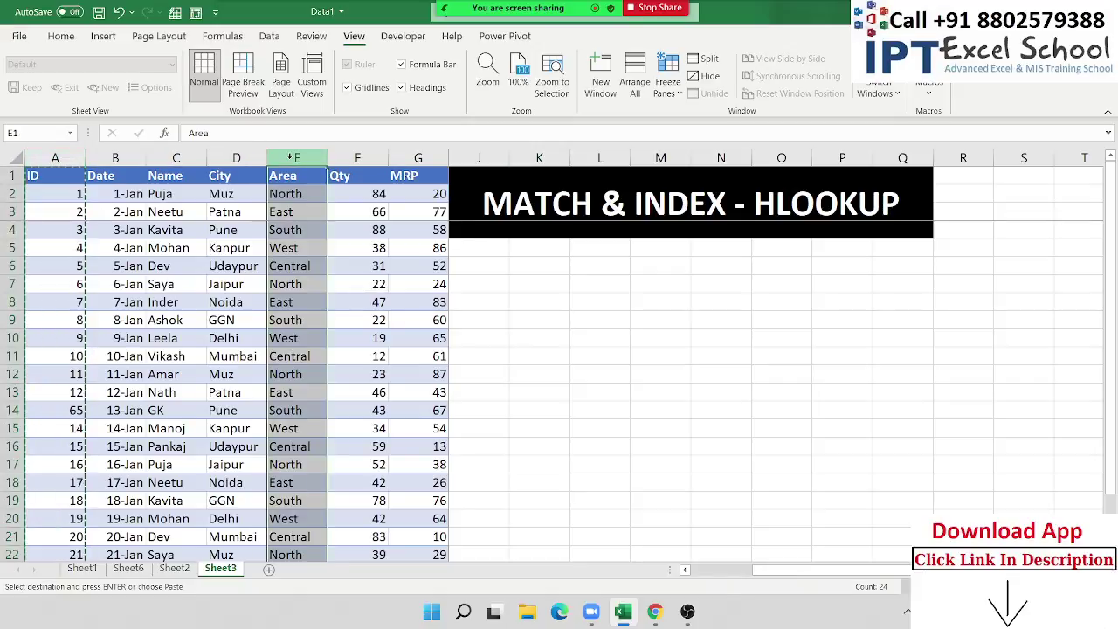
key(ctrl+plus)
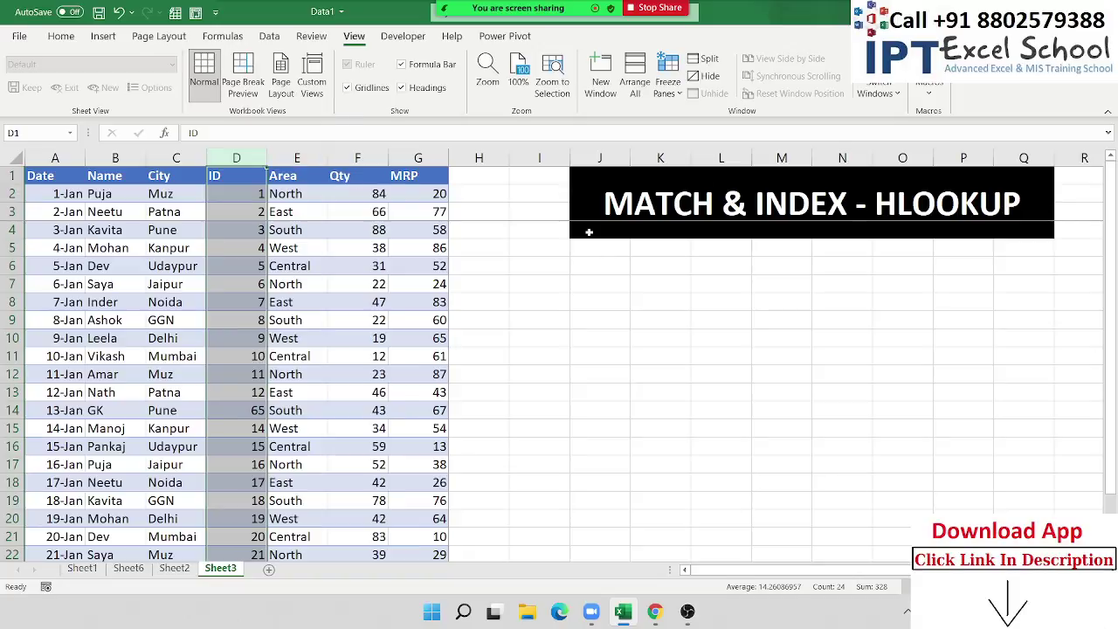
click(573, 287)
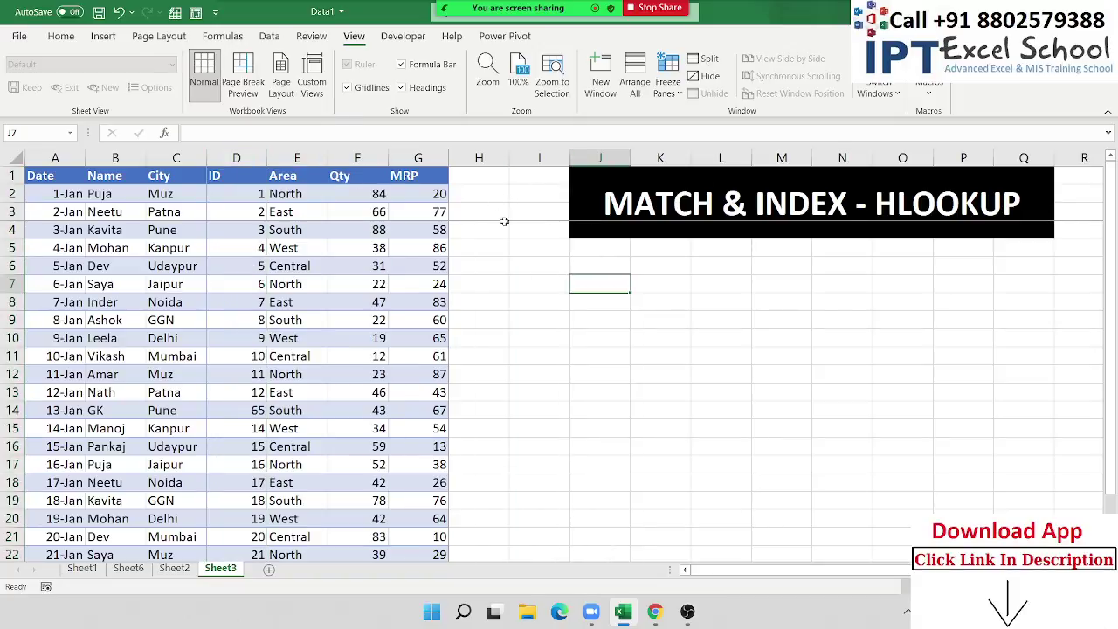
click(544, 324)
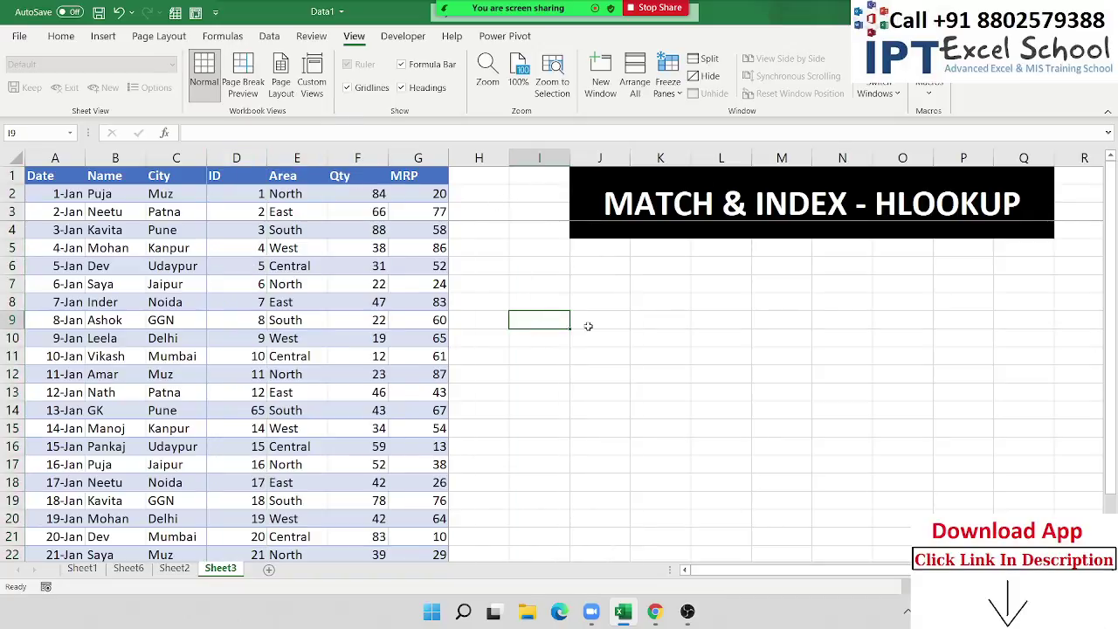
Enter ID 10 in I9 and a Name heading in J8
text(10)
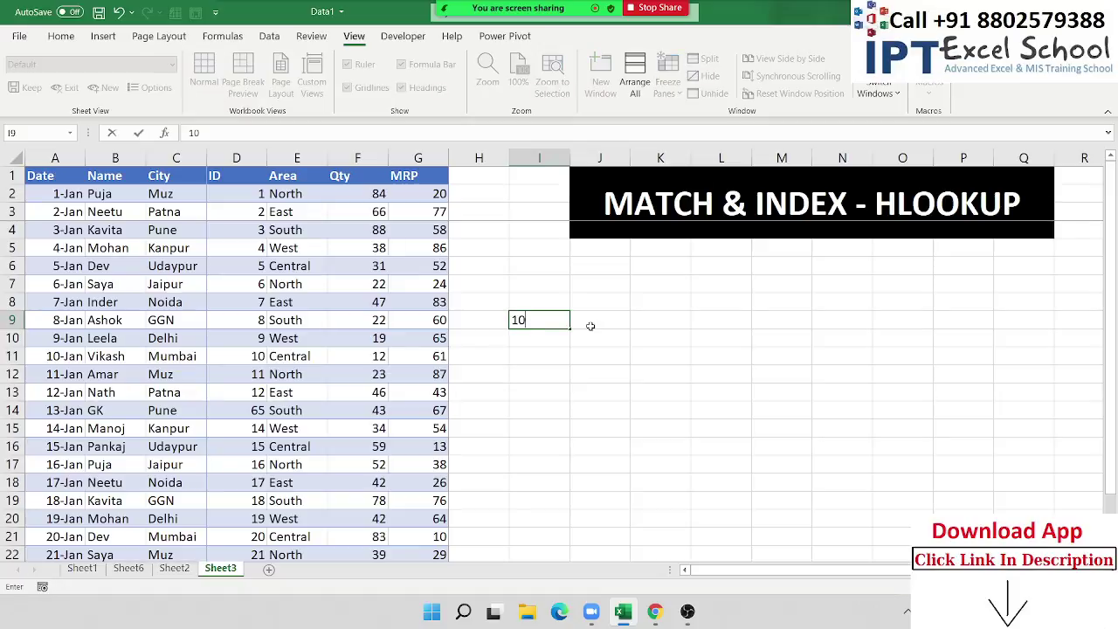
click(590, 326)
key(Up)
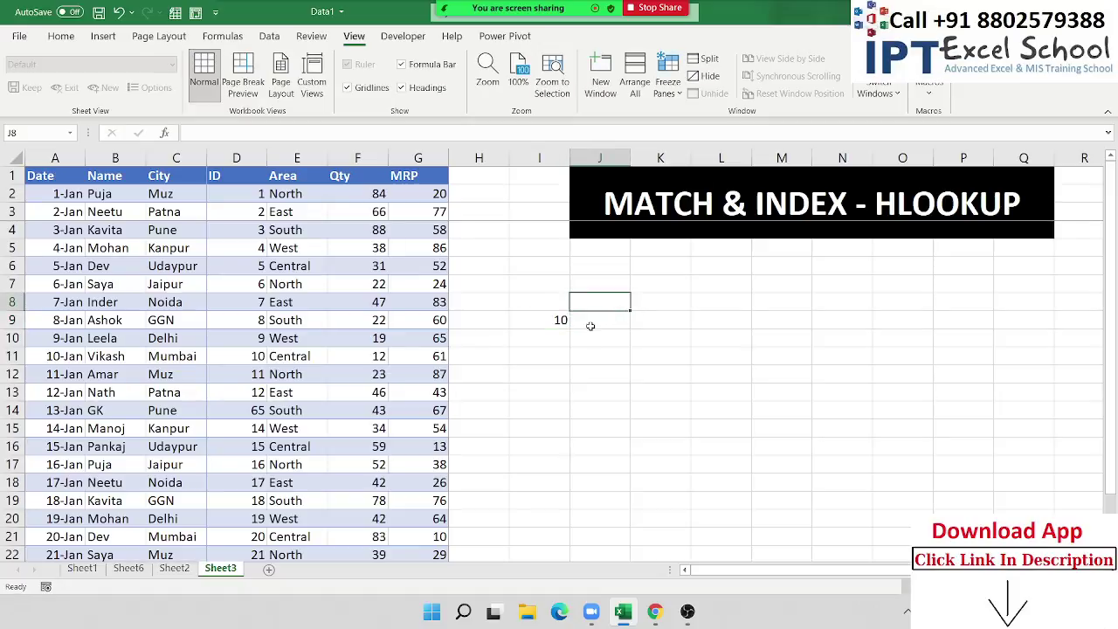
text(Name)
key(Return)
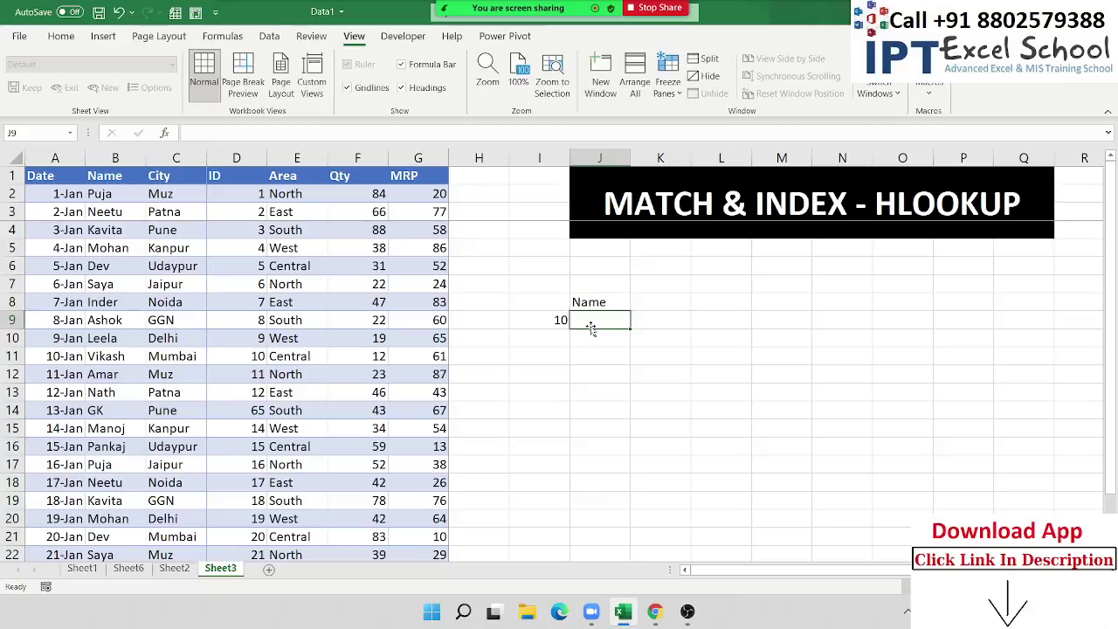
Start =VLOOKUP(I9,D:G in J9, then cancel it so J9 stays empty
text(=vl)
key(Tab)
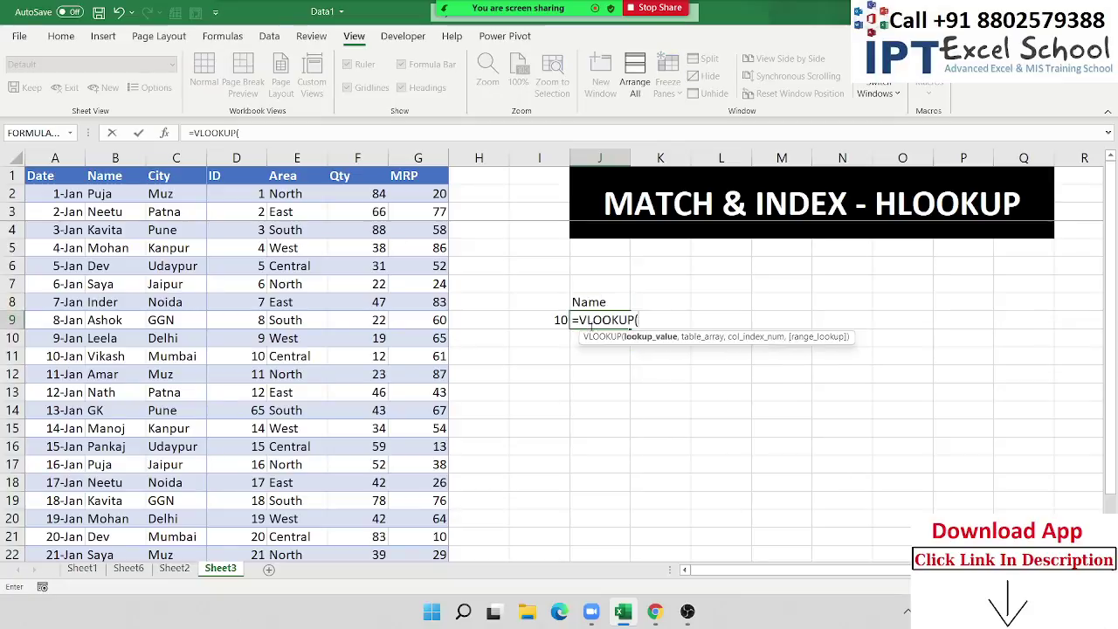
key(Left)
text(,)
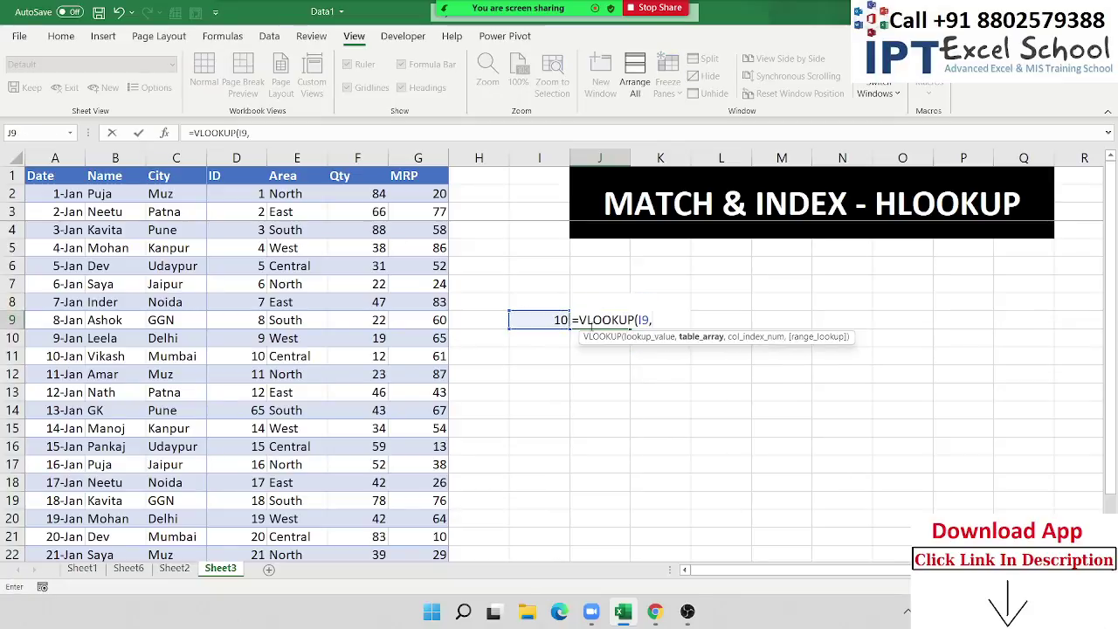
drag(240, 159, 419, 160)
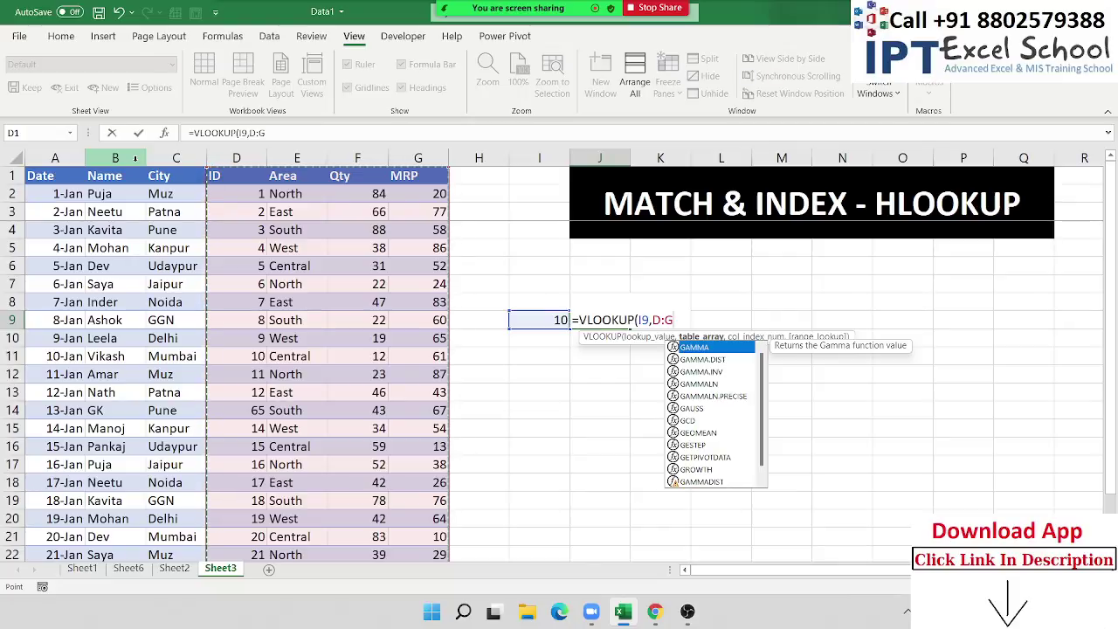
key(Escape)
key(Escape)
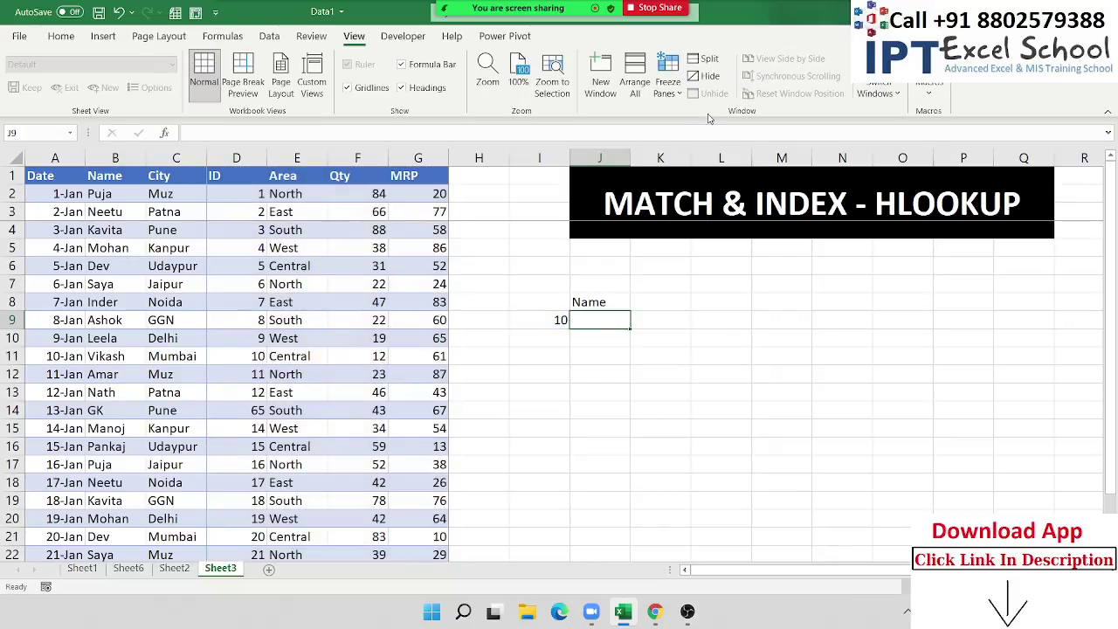
Clear the lookup area I7:K12 and enter ID 10 in I8
drag(531, 287, 673, 385)
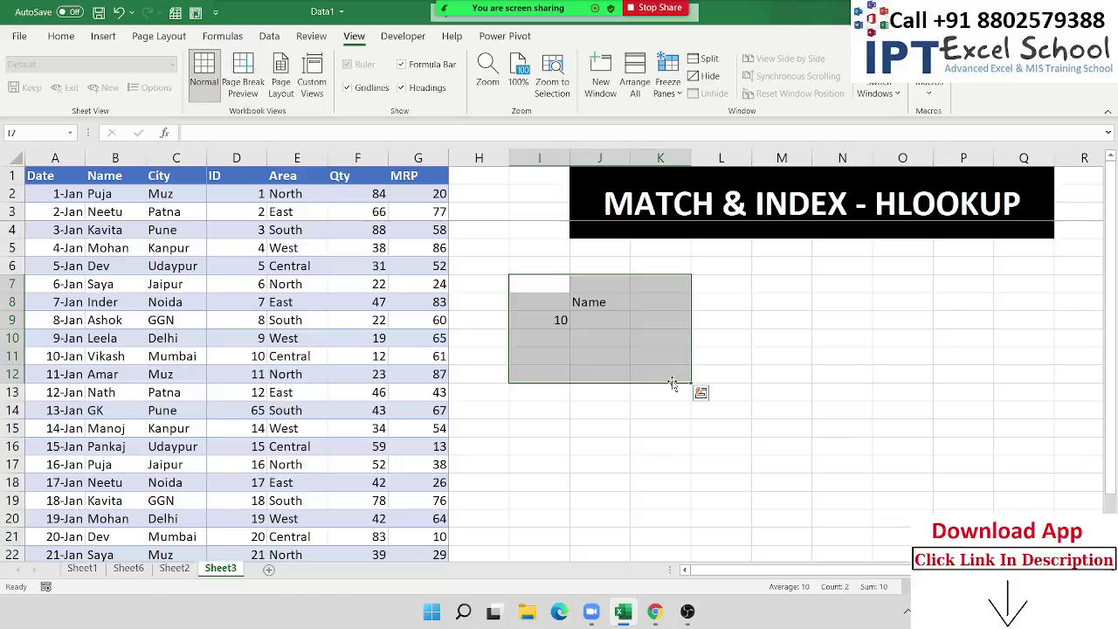
key(Delete)
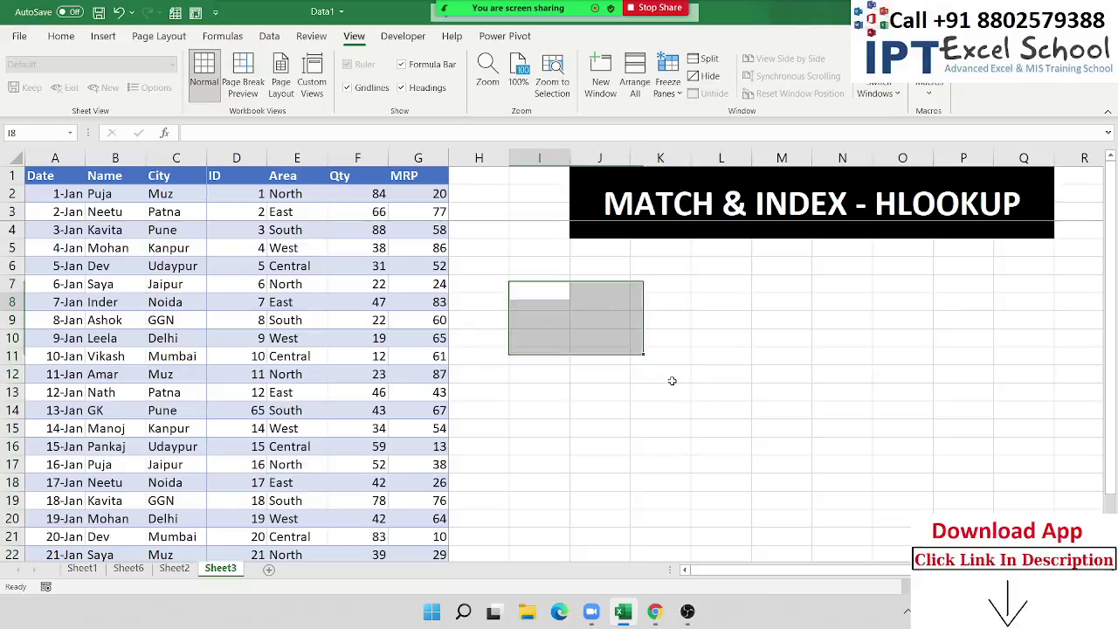
key(Down)
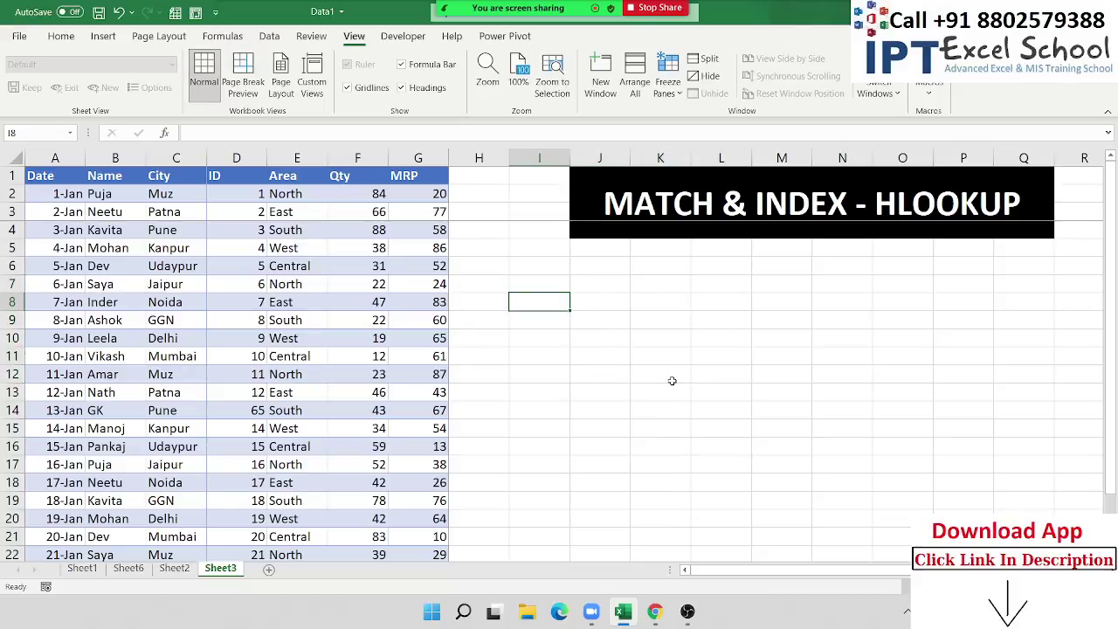
text(=)
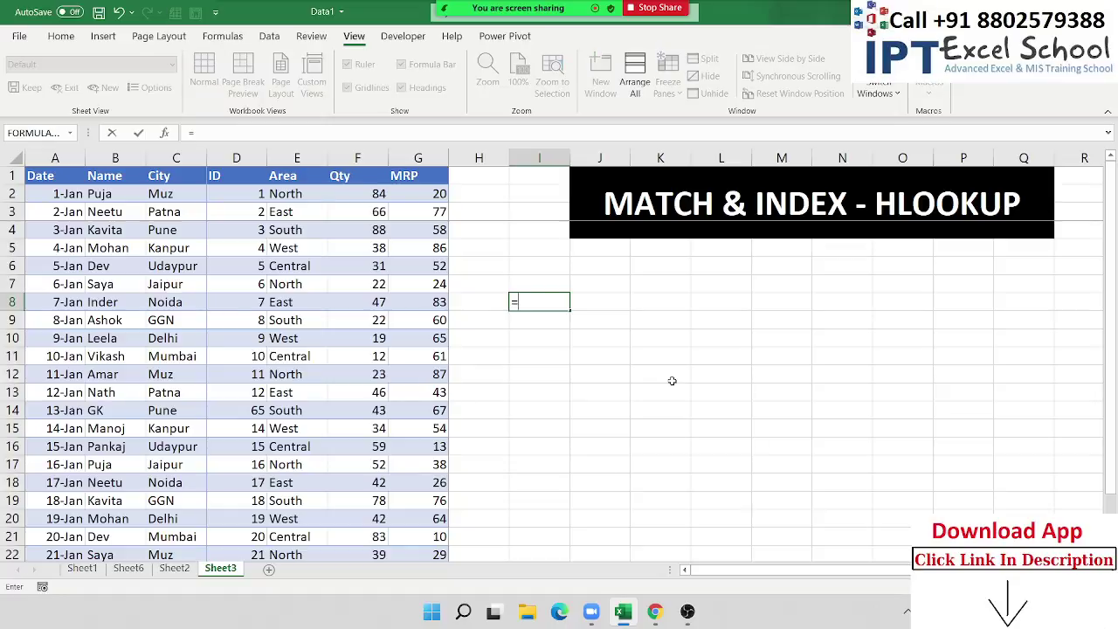
key(Escape)
text(10)
key(Return)
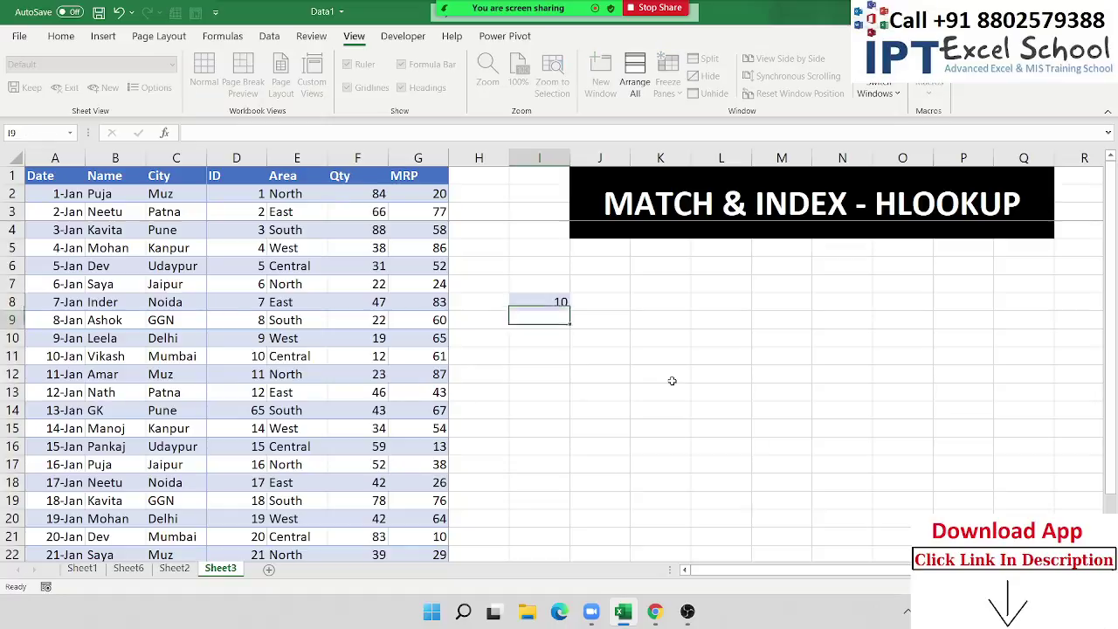
Enter =MATCH(I8,D:D,0) in I9, returning row position 11
text(=mat)
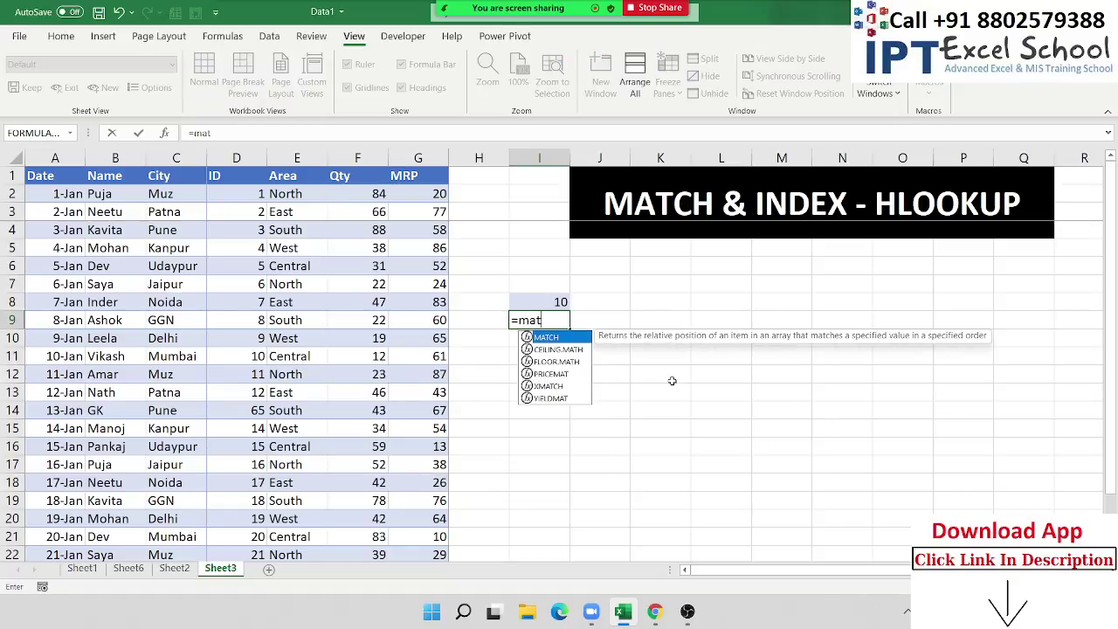
key(Tab)
key(Up)
text(,)
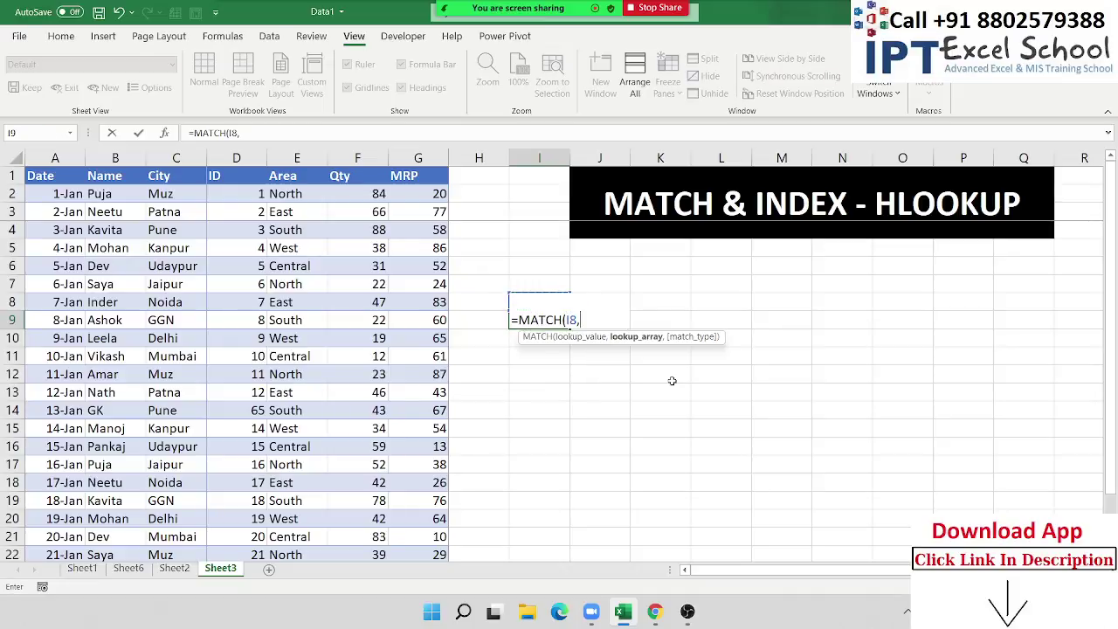
click(243, 157)
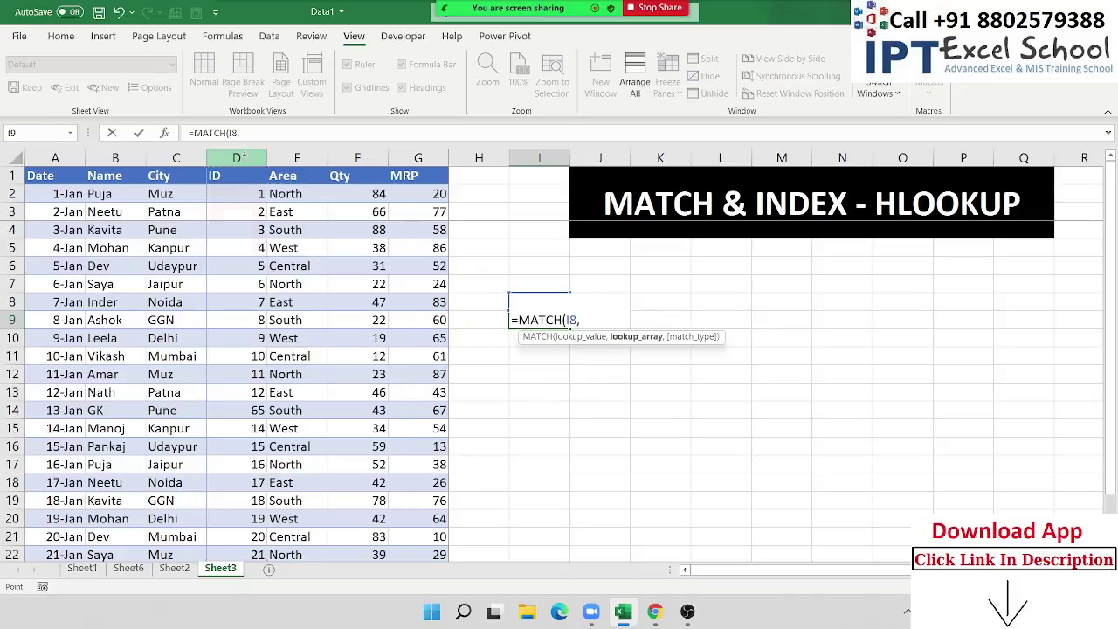
text(D:D,0)
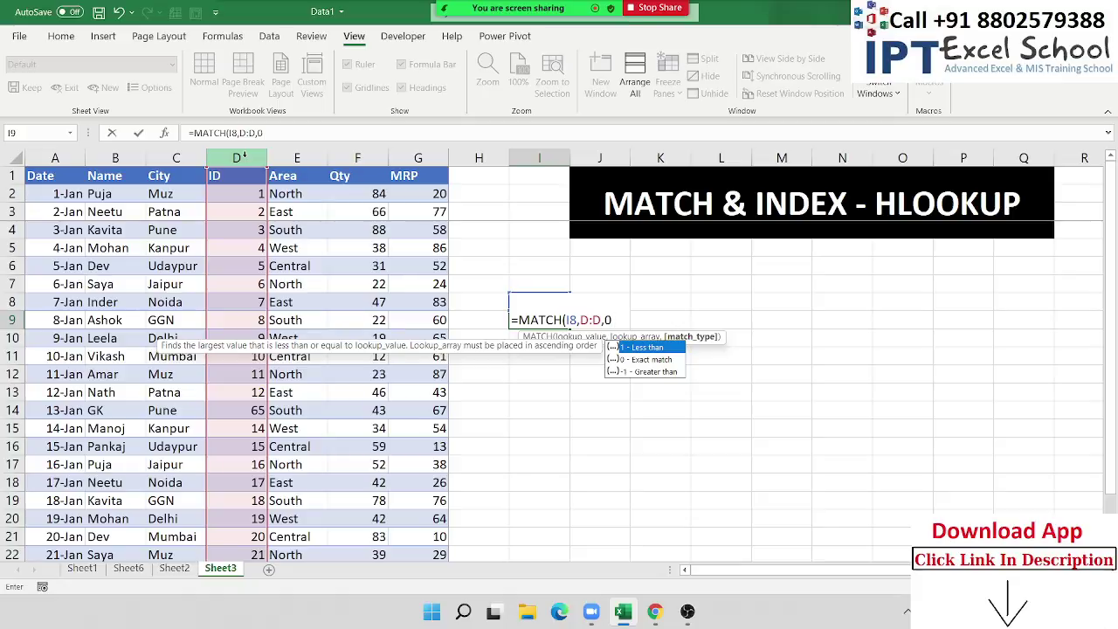
key(Return)
key(Up)
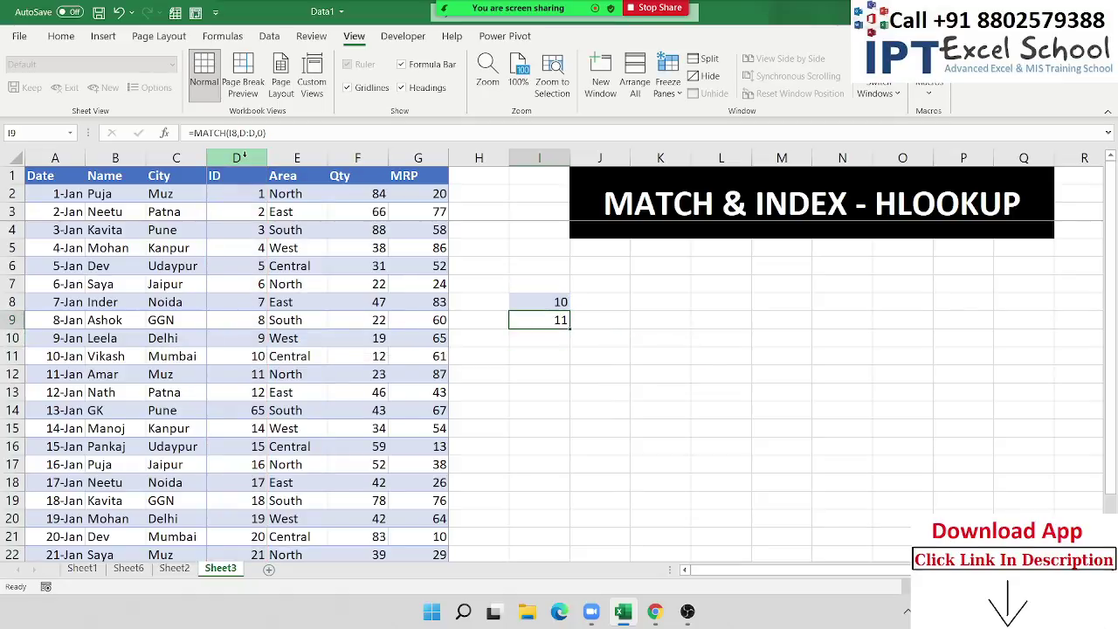
click(225, 174)
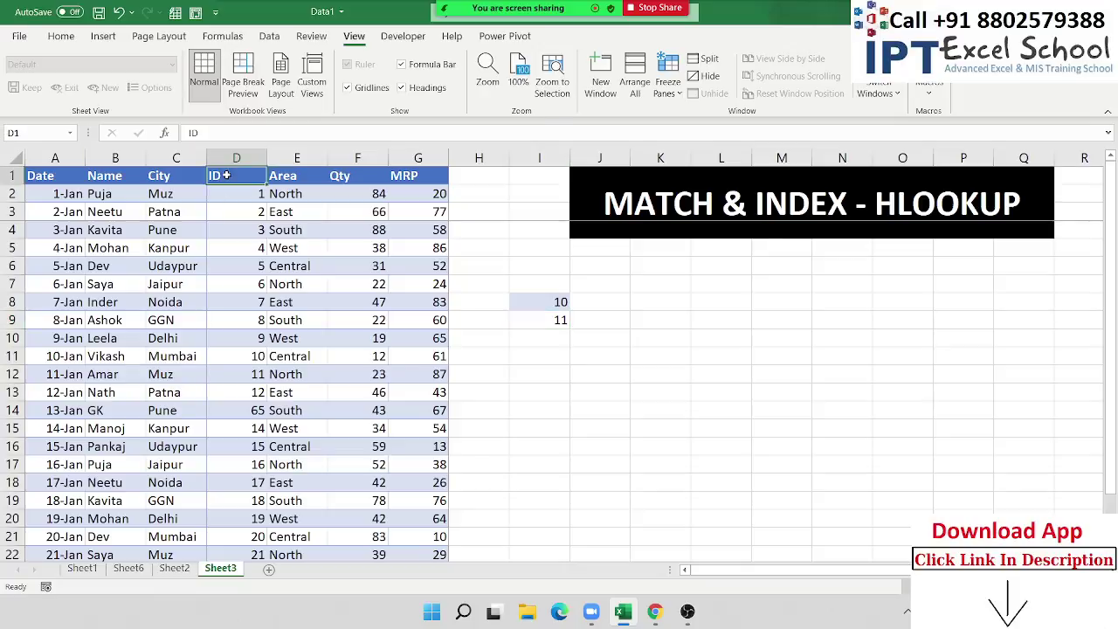
key(Down)
key(Down)
key(Down)
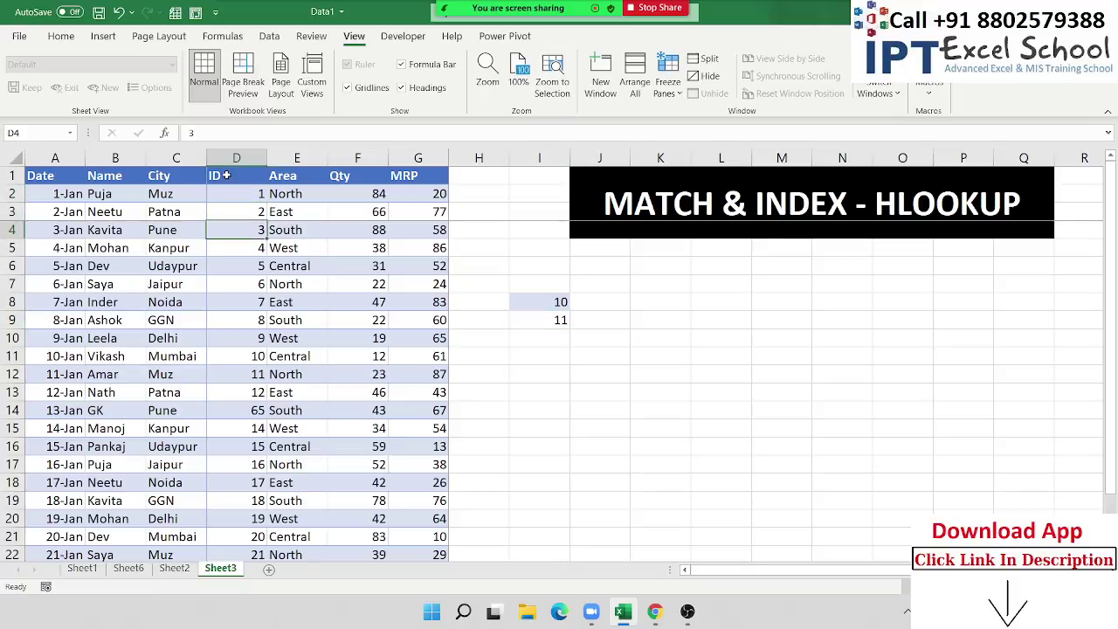
key(Down)
key(Down)
key(Down)
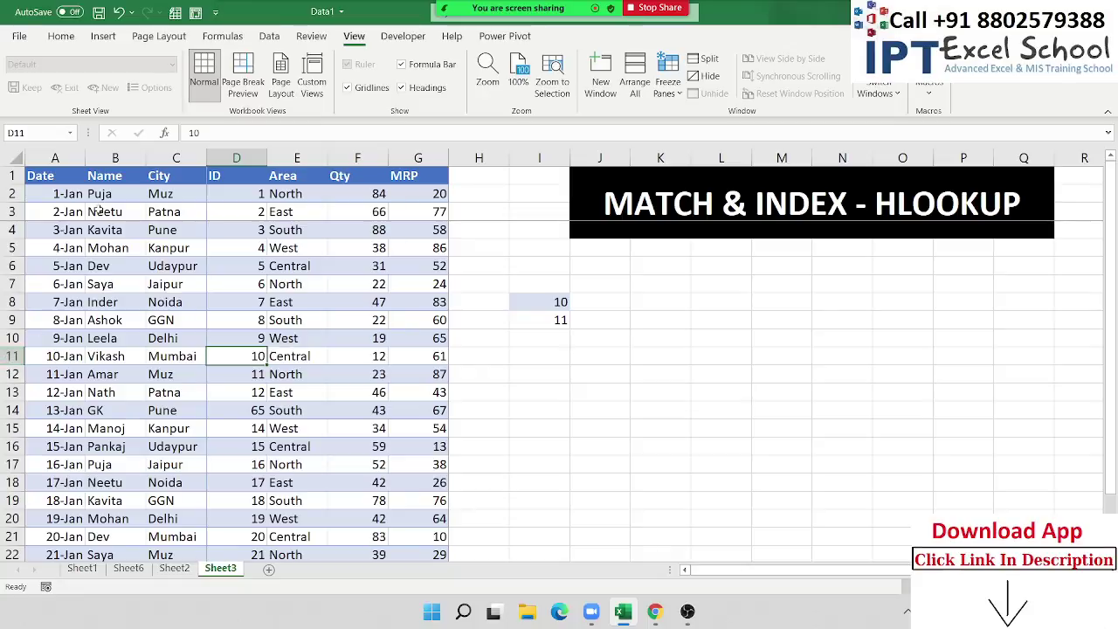
drag(236, 179, 240, 374)
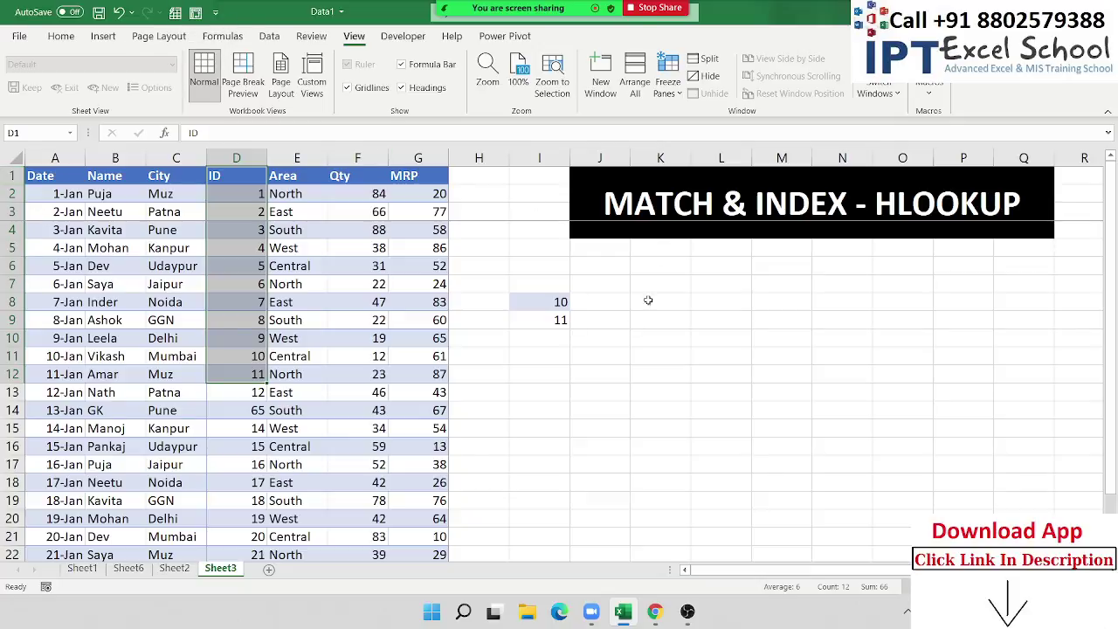
click(559, 321)
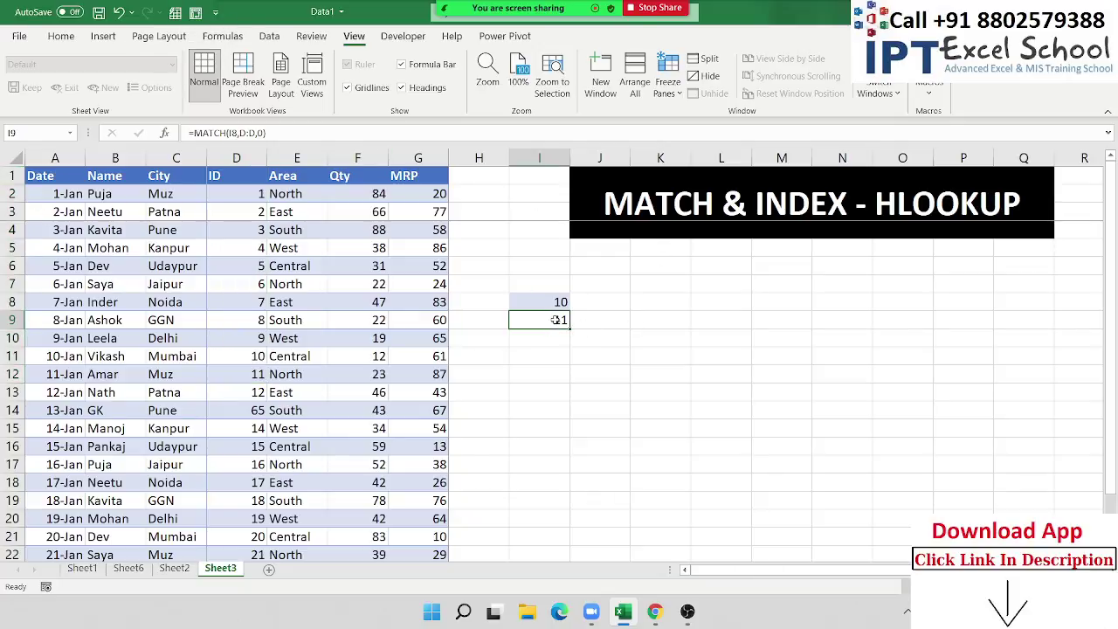
Enter =INDEX(A:G,11,2) in J9 to return Vikash from row 11, column 2
click(586, 327)
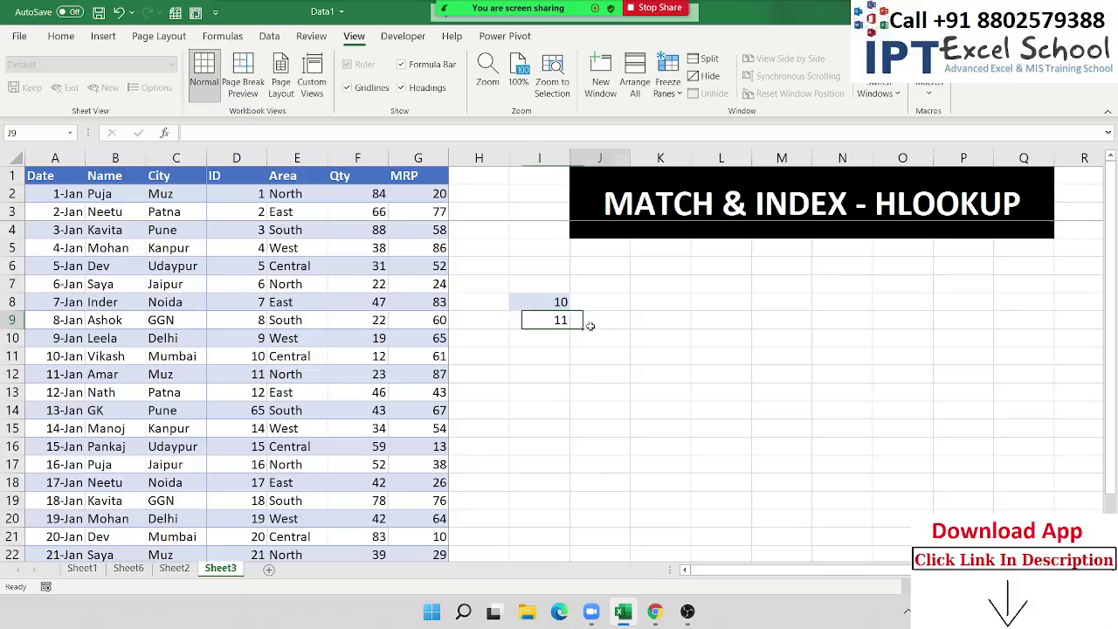
text(=ind)
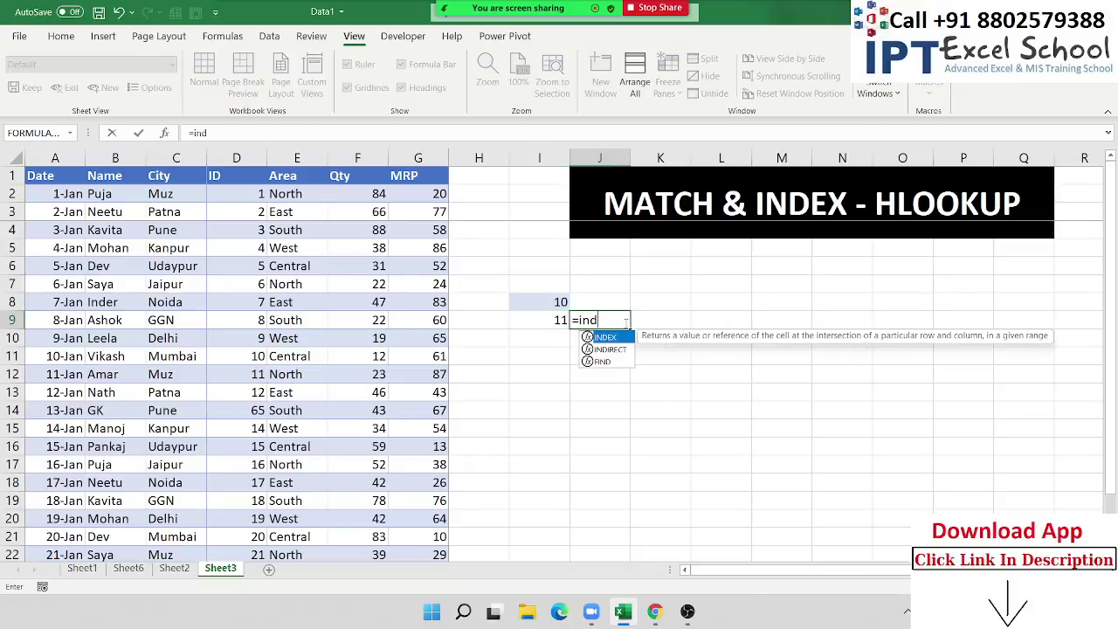
key(Tab)
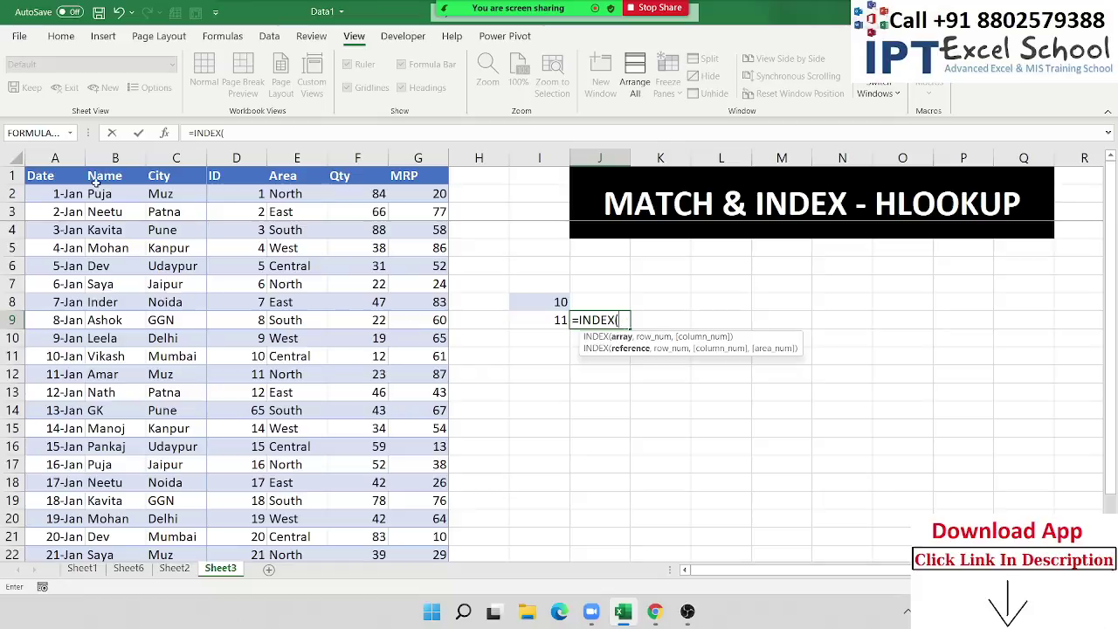
click(39, 163)
drag(39, 163, 417, 158)
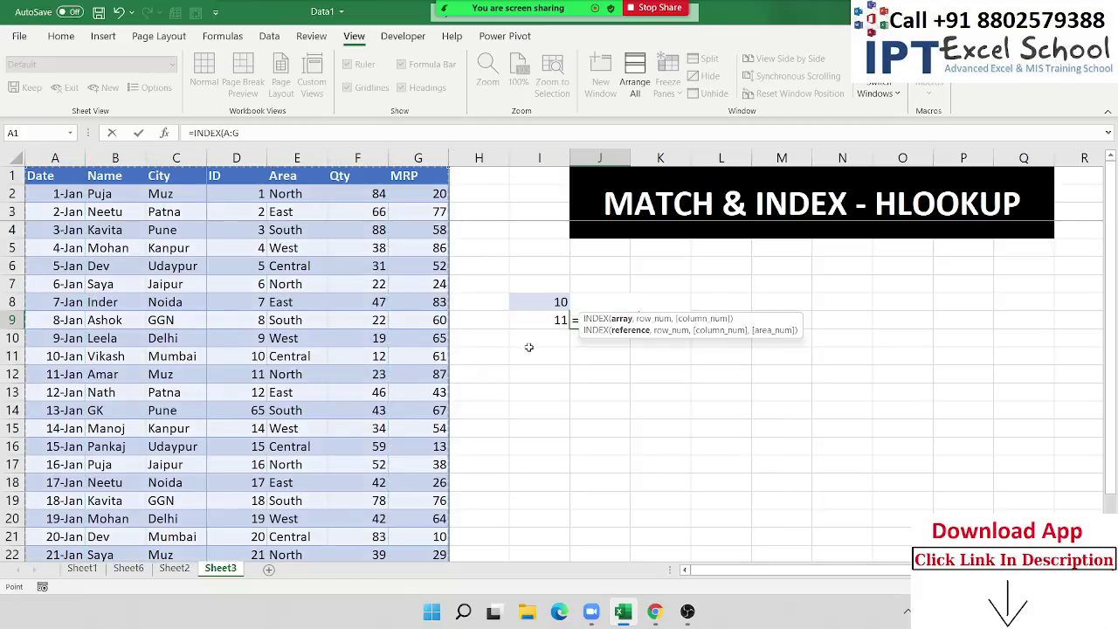
key(F2)
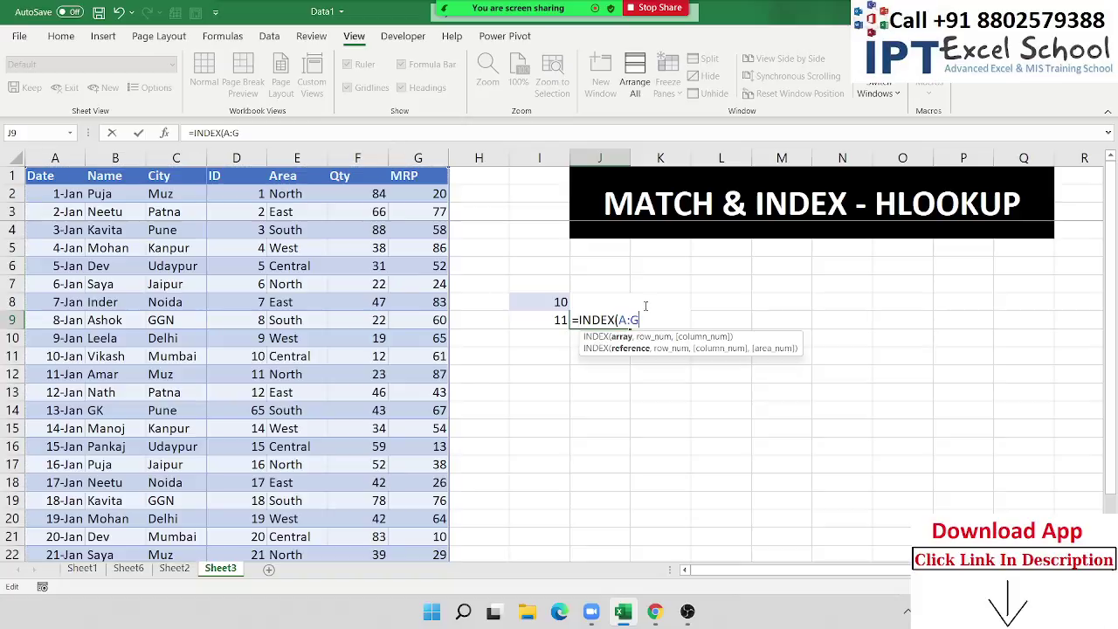
text(,)
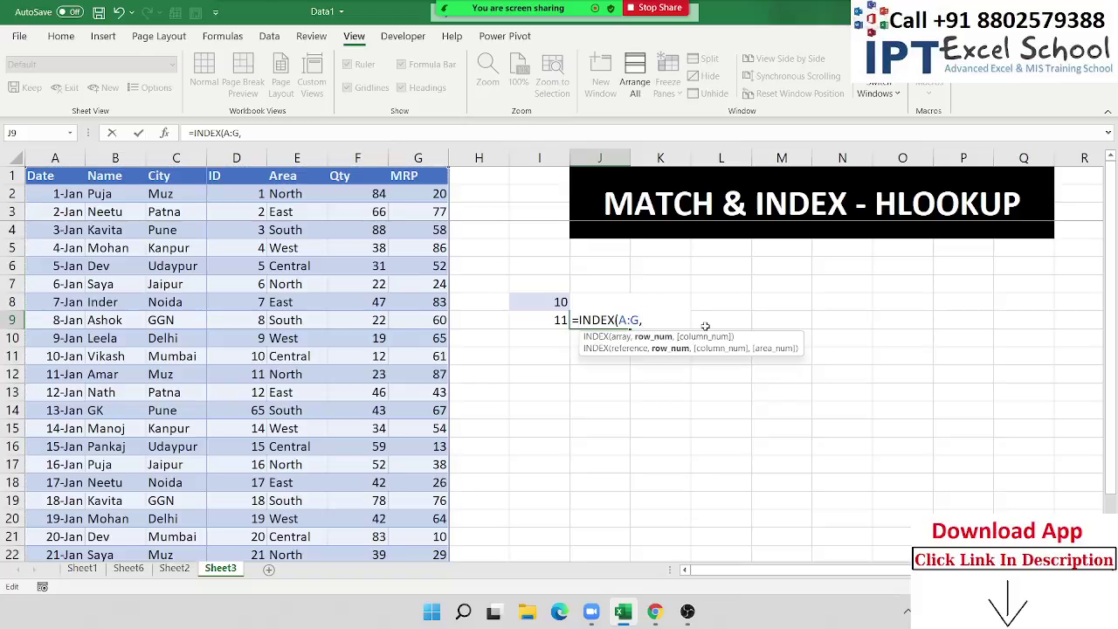
text(11)
text(,2)
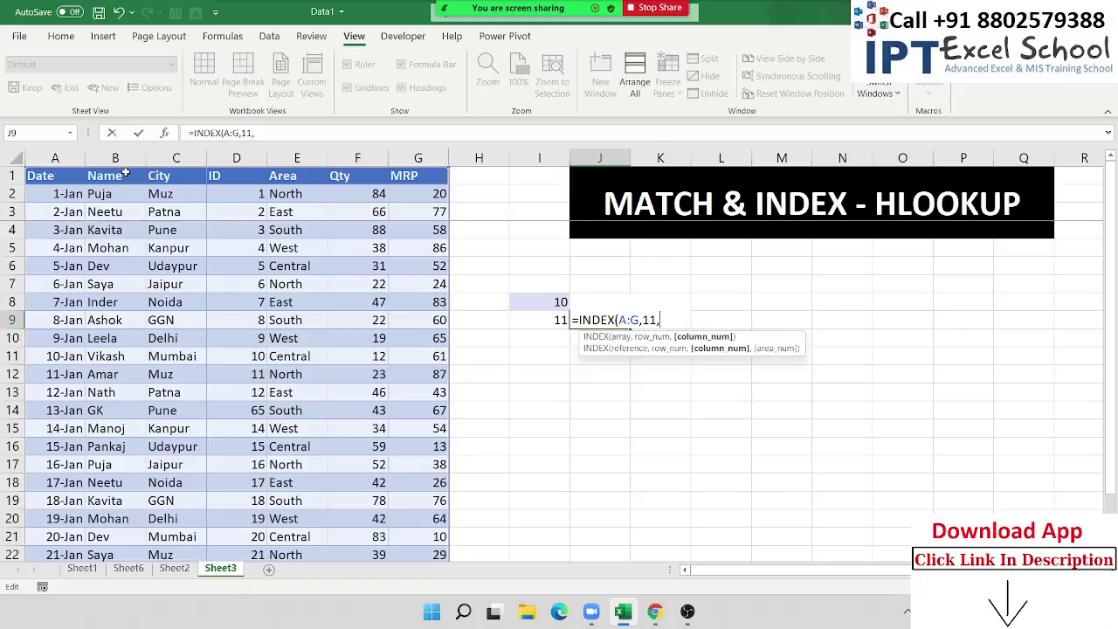
text())
key(Return)
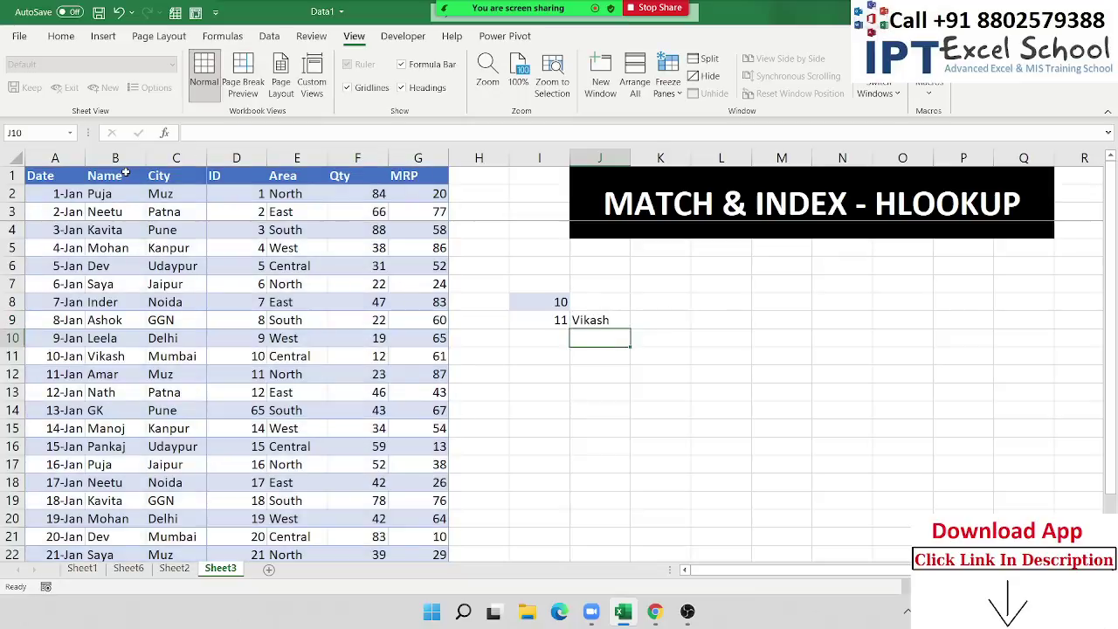
key(Up)
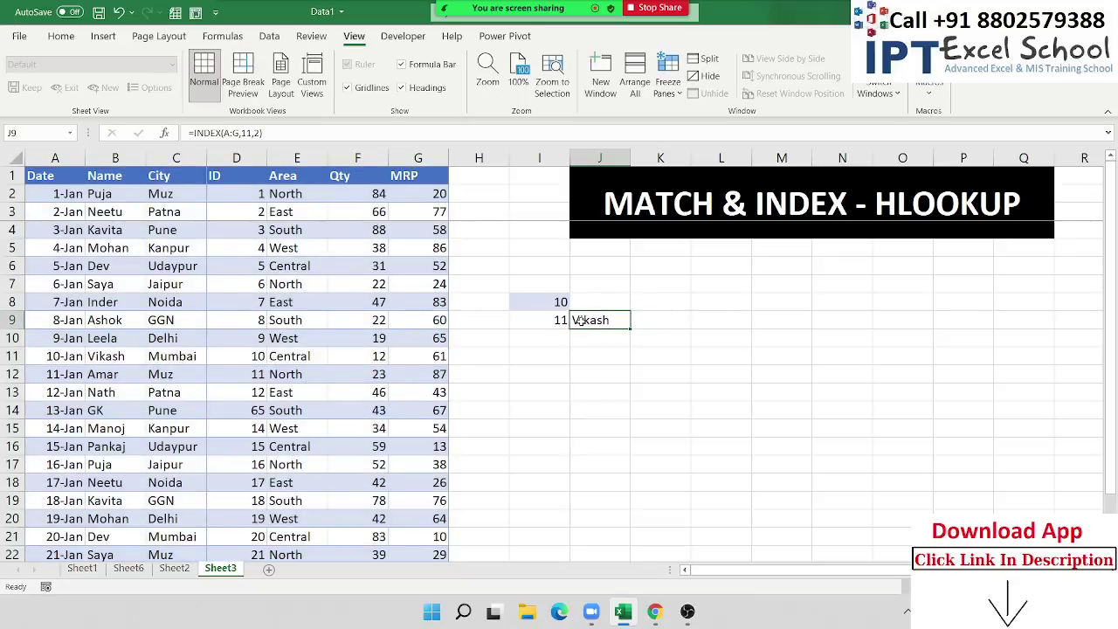
double_click(580, 321)
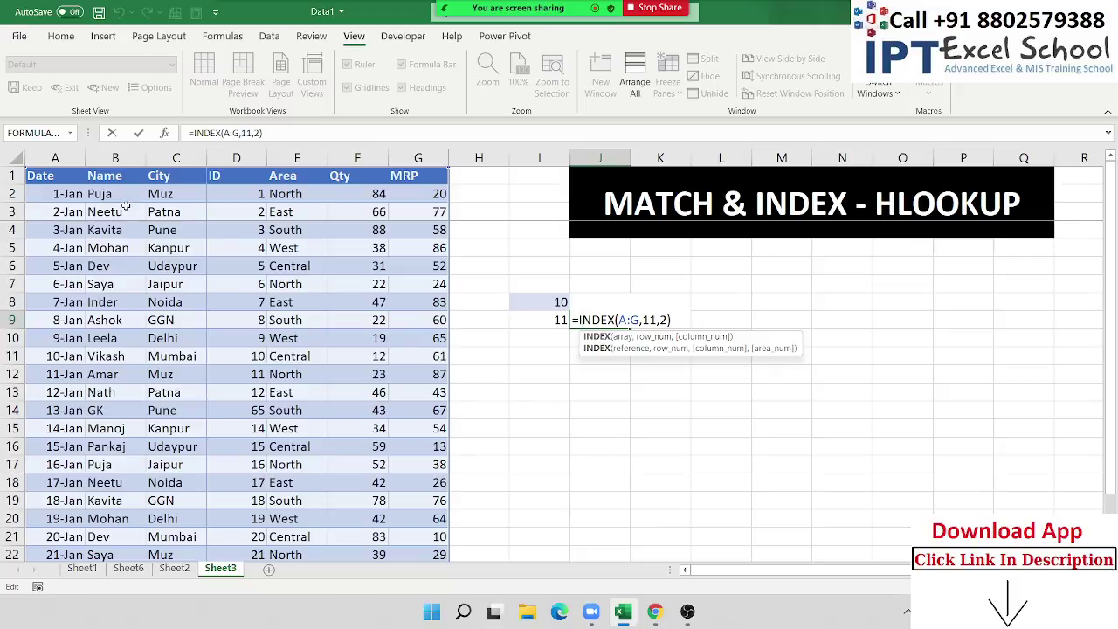
key(alt)
Replace the fixed row 11 in J9's INDEX formula with I9's MATCH(I8,D:D,0) expression
key(Return)
key(Up)
key(Left)
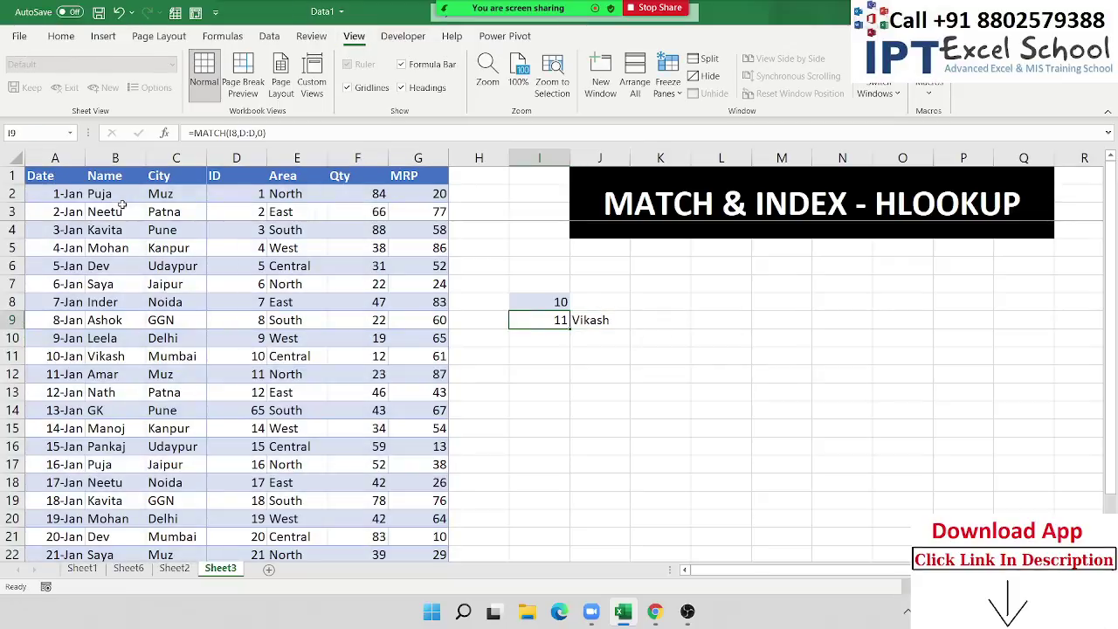
double_click(545, 319)
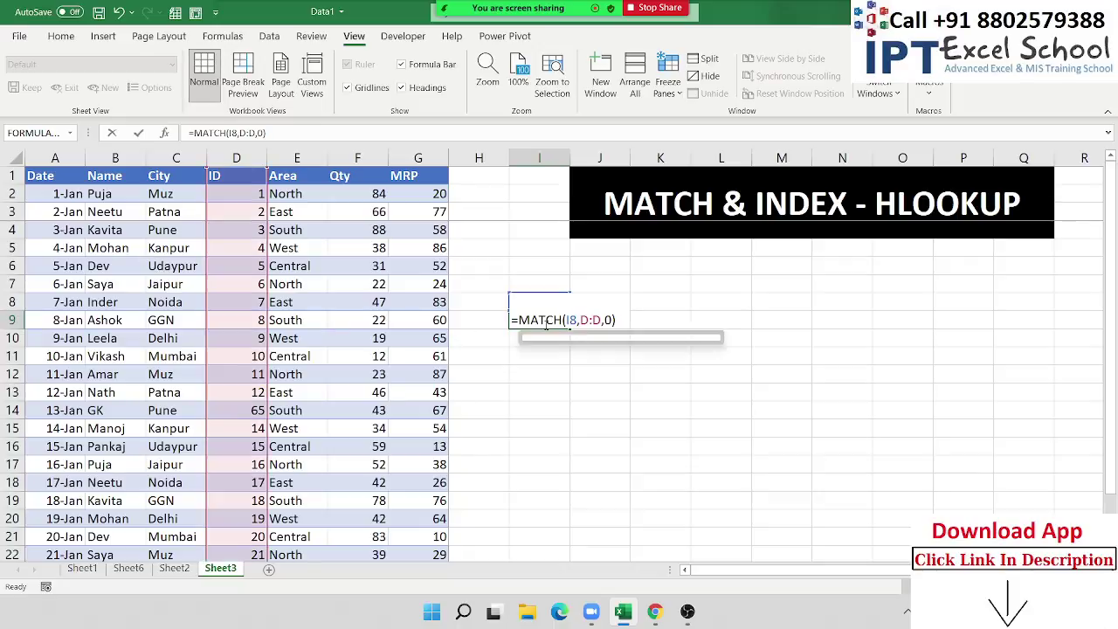
drag(519, 320, 616, 320)
key(ctrl+c)
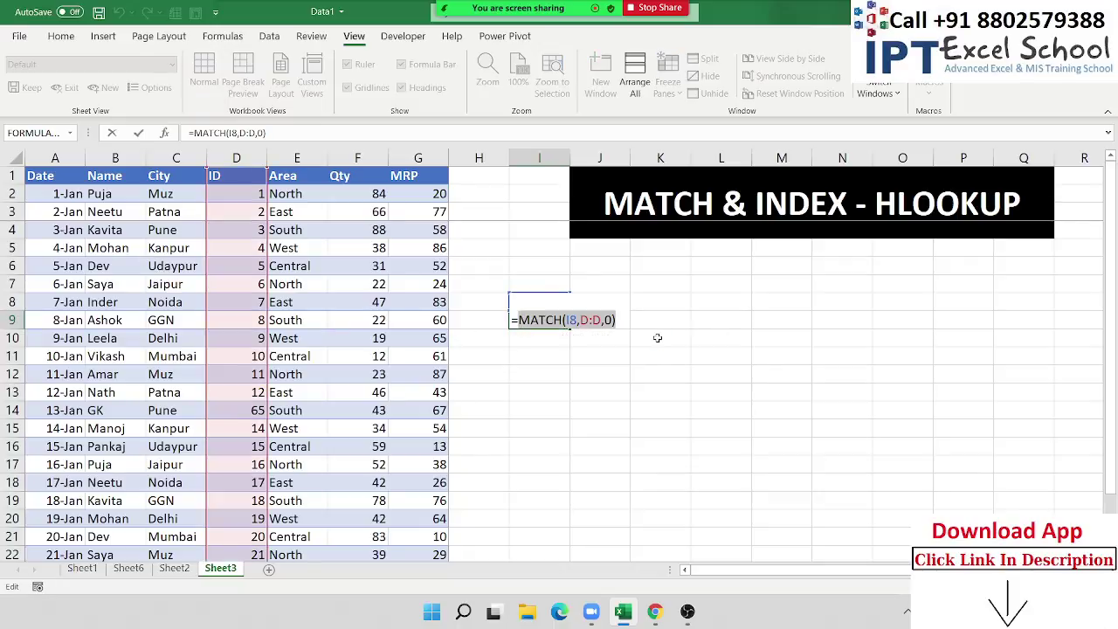
key(Escape)
click(602, 324)
double_click(613, 322)
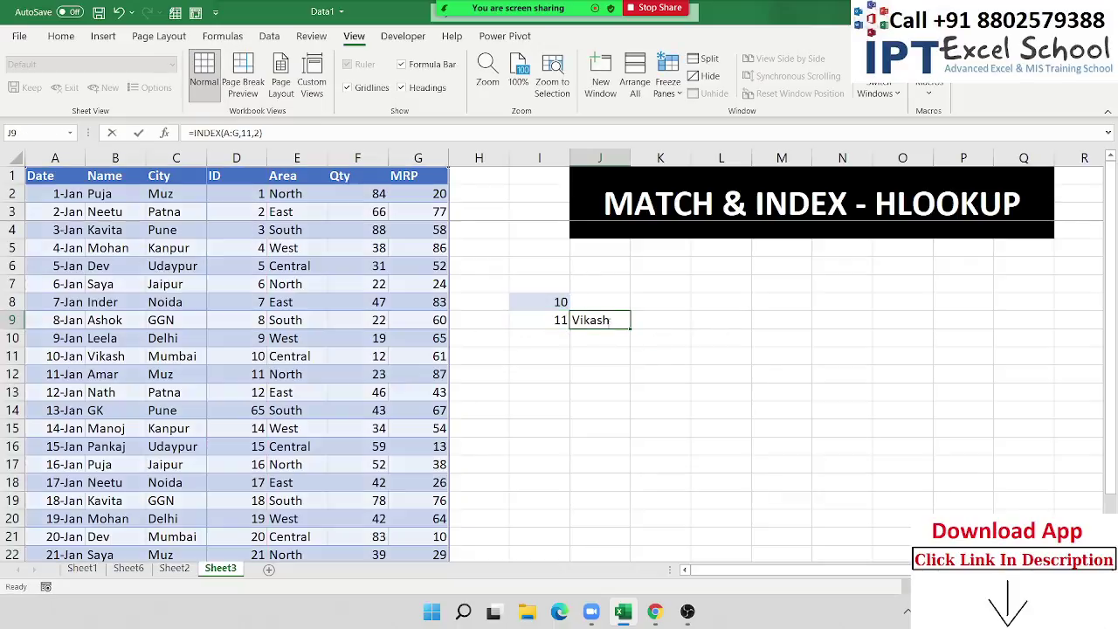
double_click(649, 320)
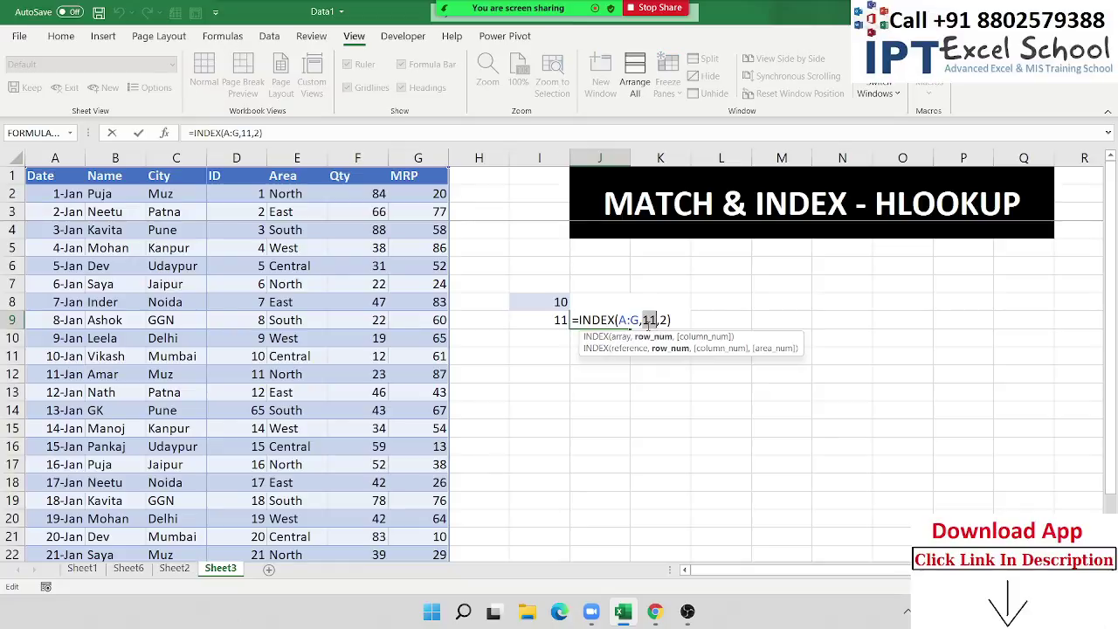
key(ctrl+v)
Commit J9's INDEX-MATCH formula and try IDs 1, 2, 3, then 4 in I8
key(Return)
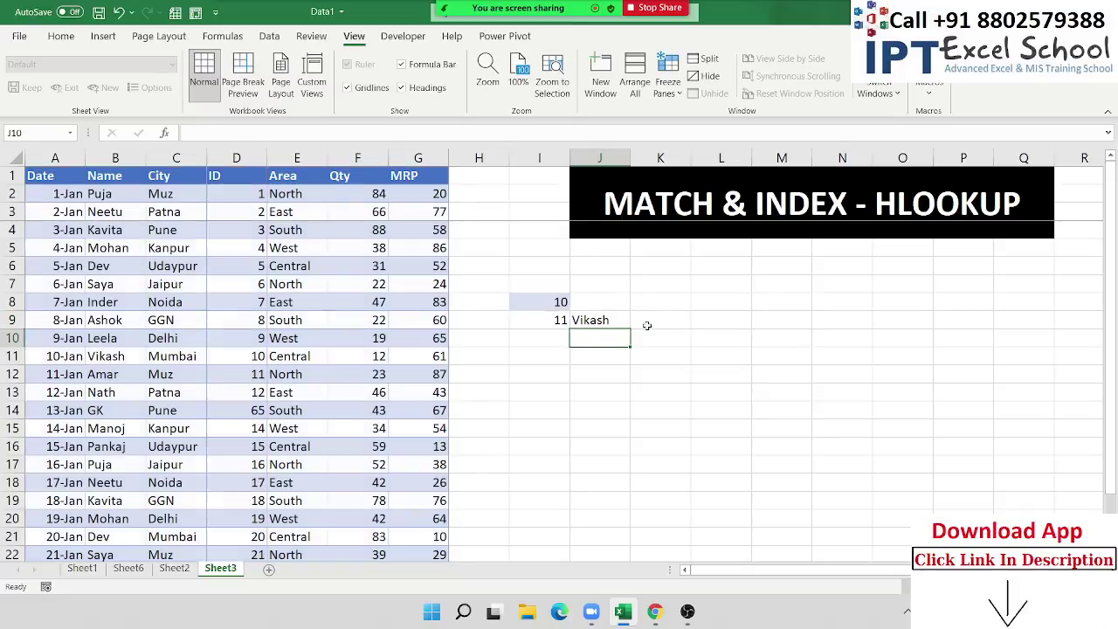
key(Up)
key(Up)
key(Left)
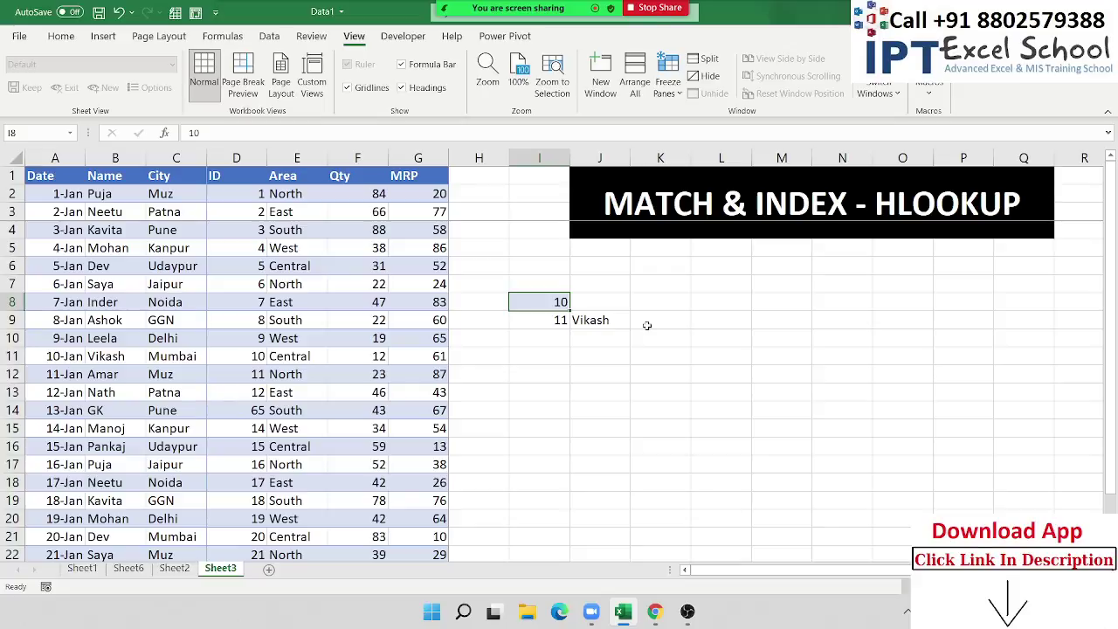
text(1)
key(Return)
key(Up)
text(2)
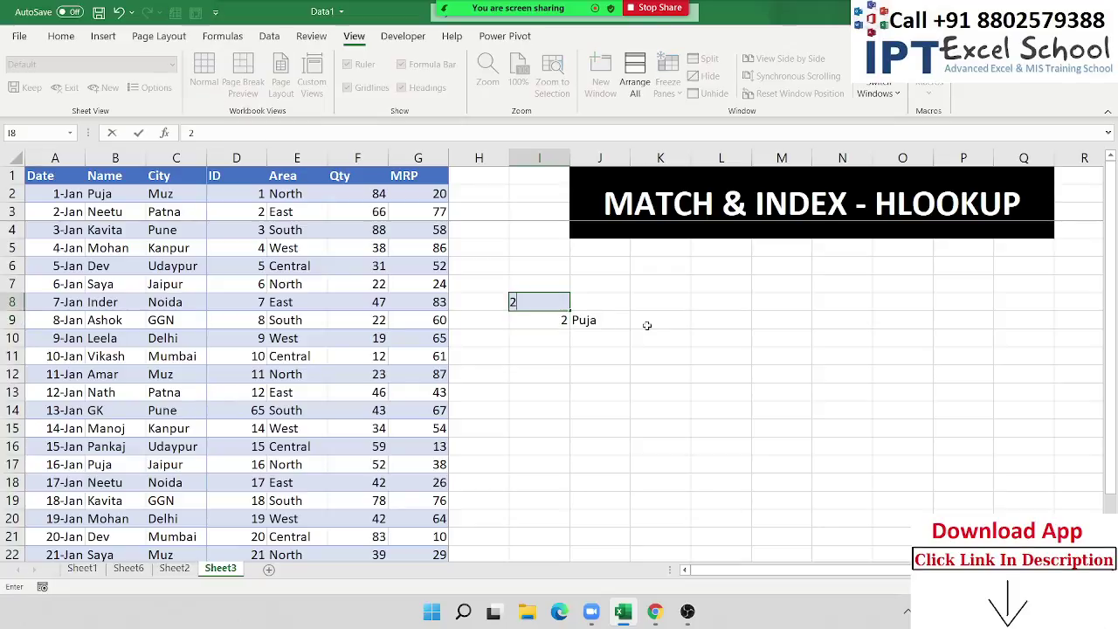
key(Return)
key(Up)
text(3)
key(Return)
key(Up)
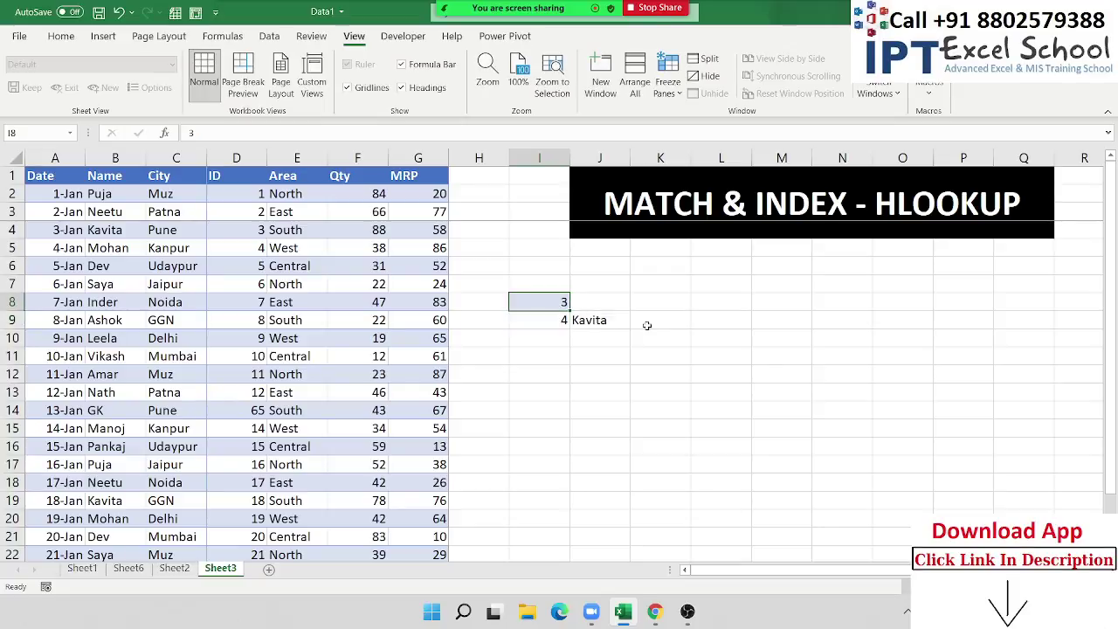
text(4)
key(Return)
Delete I9's MATCH formula, then undo to restore it
key(Delete)
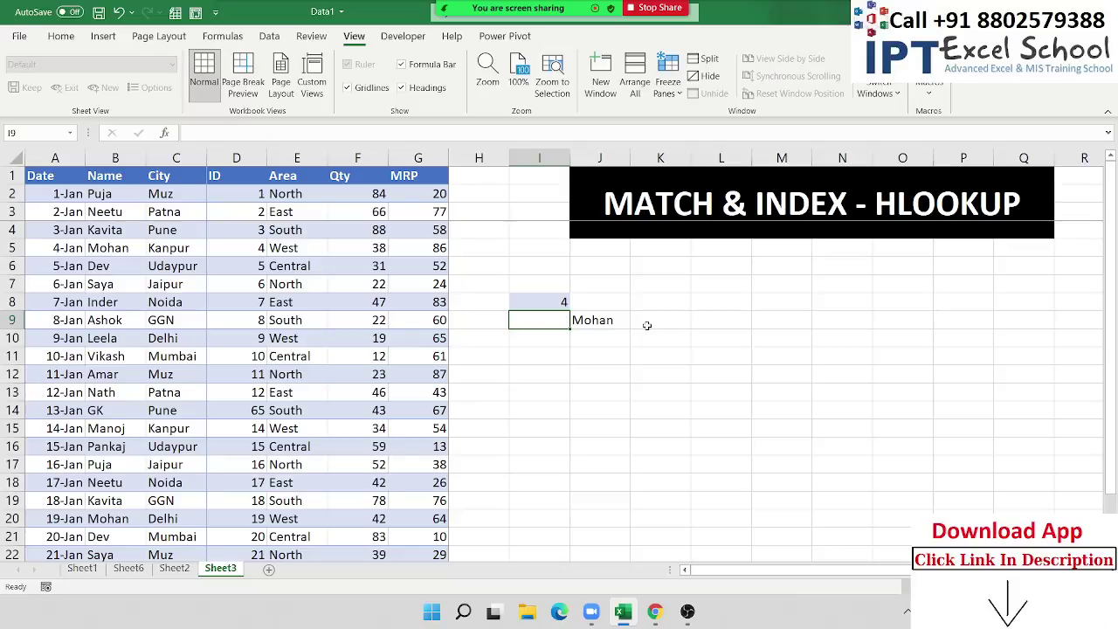
key(Up)
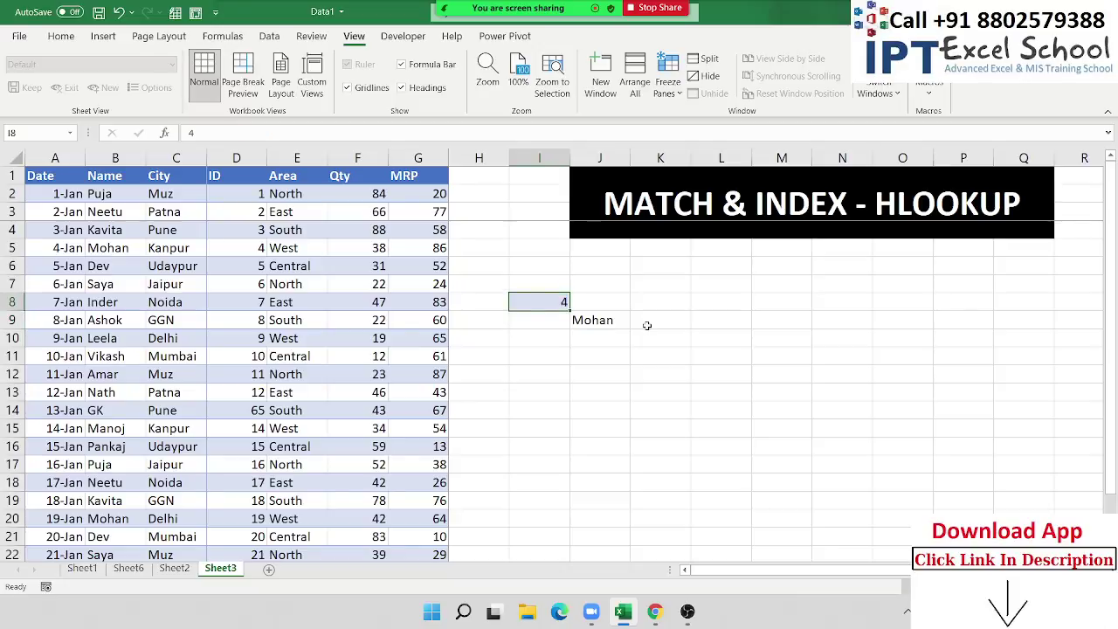
key(ctrl+z)
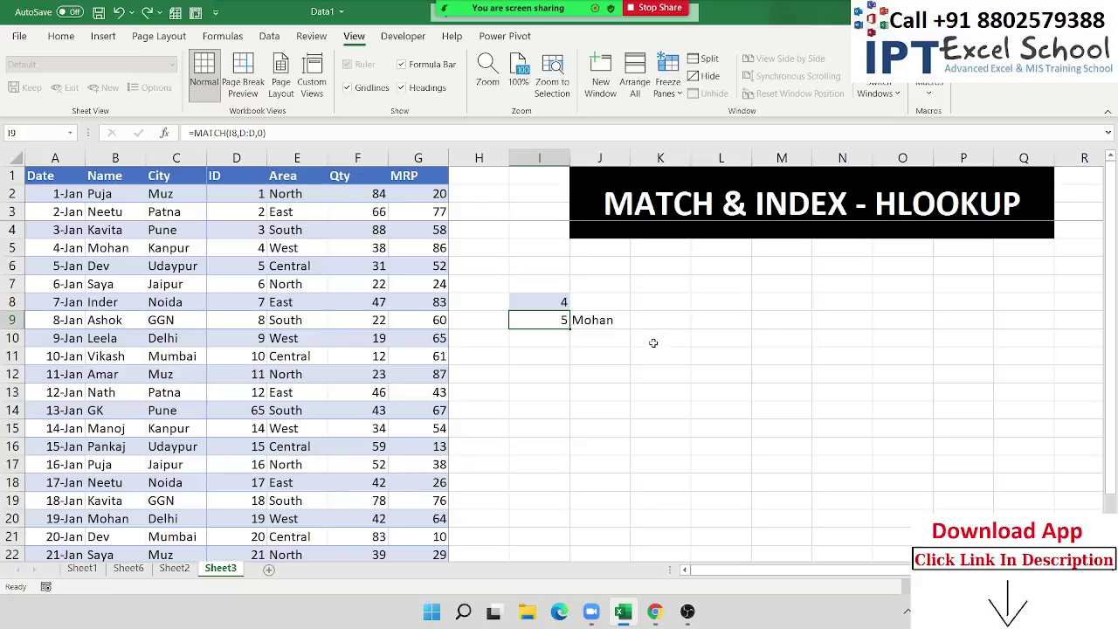
double_click(621, 320)
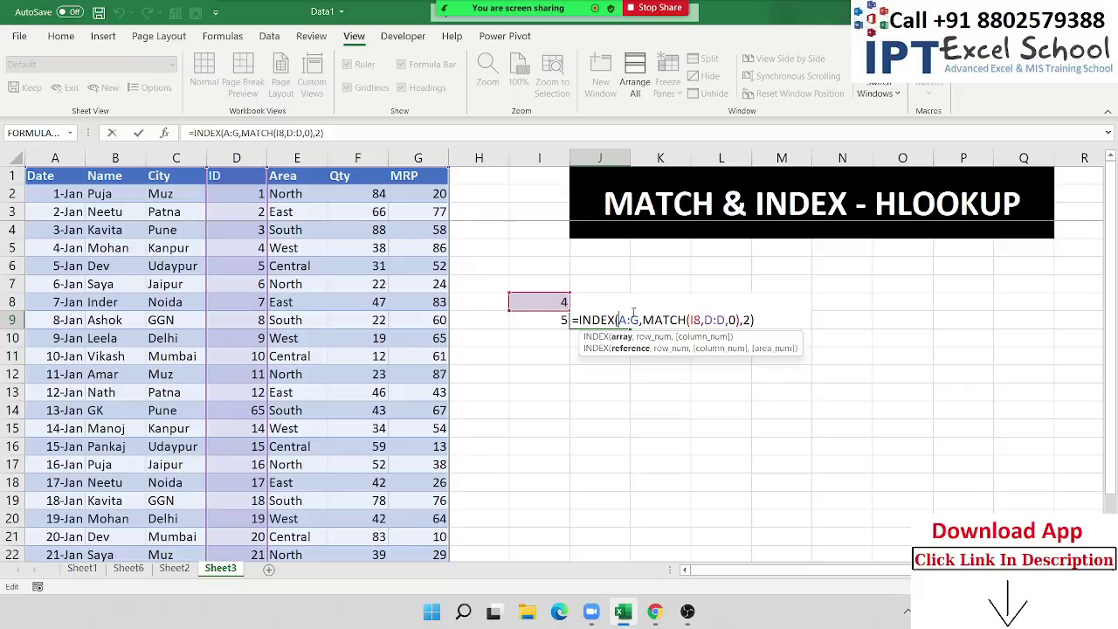
key(Return)
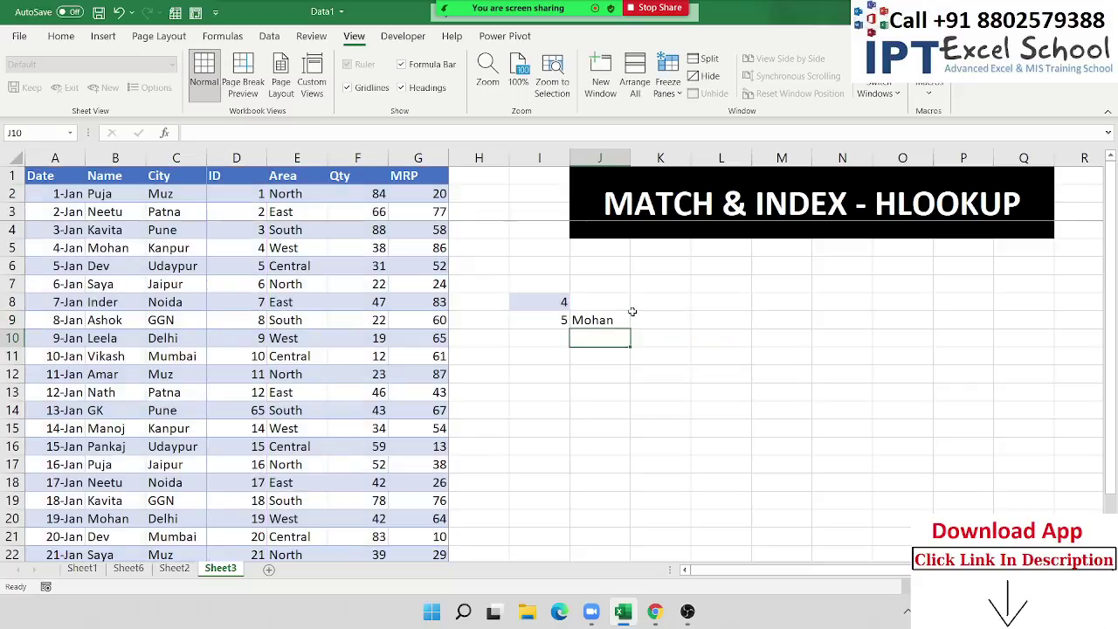
Enter =OFFSET(A1,4,1) in I11, returning Mohan
key(Down)
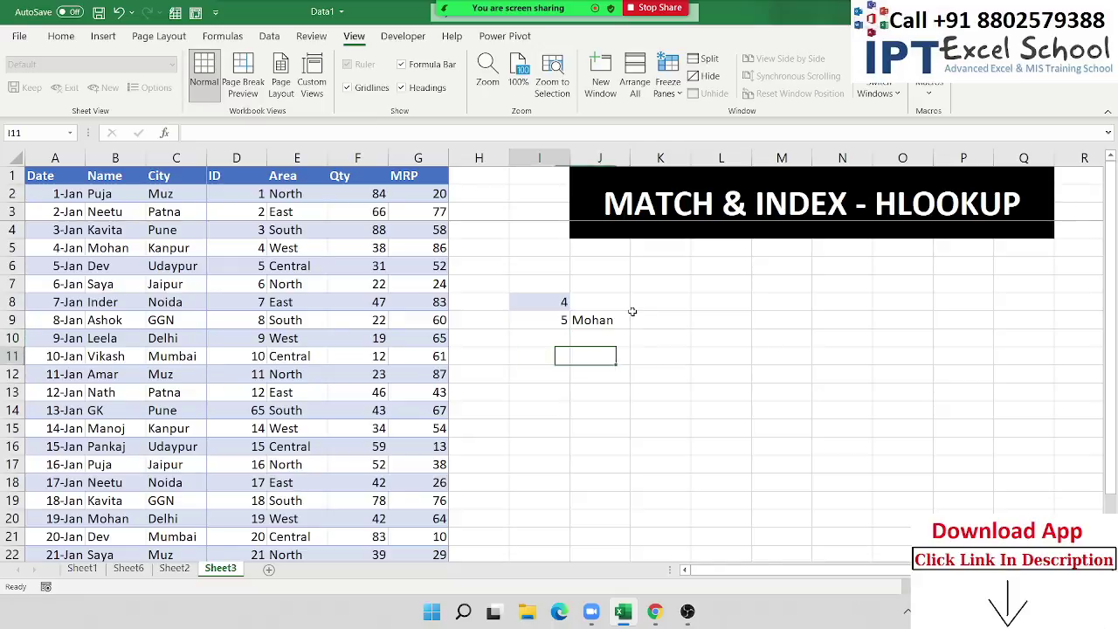
key(Left)
text(=)
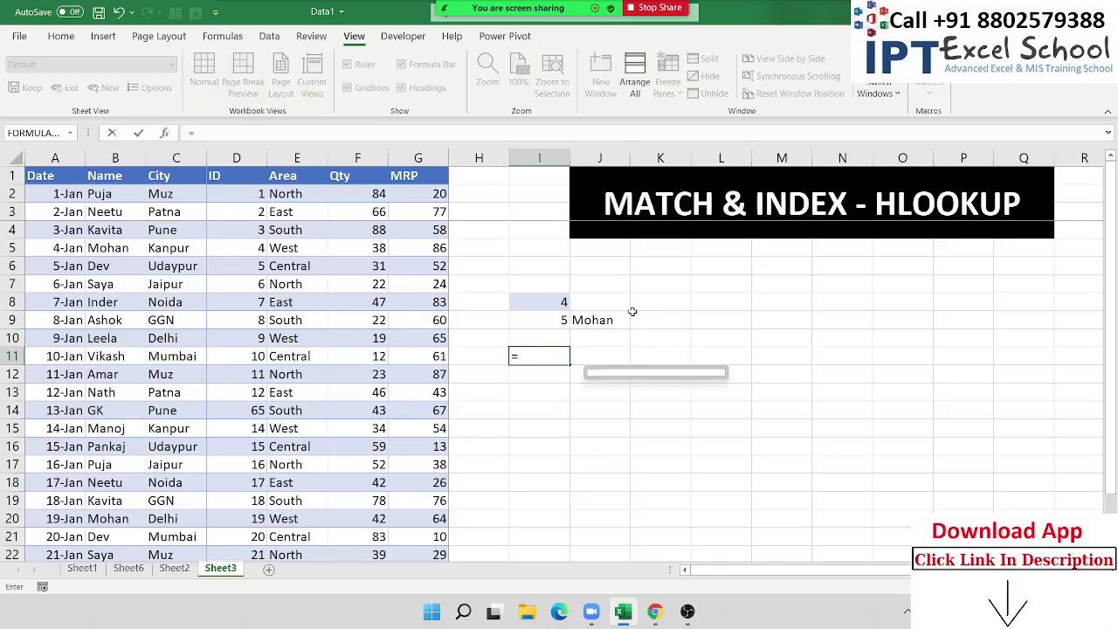
text(off)
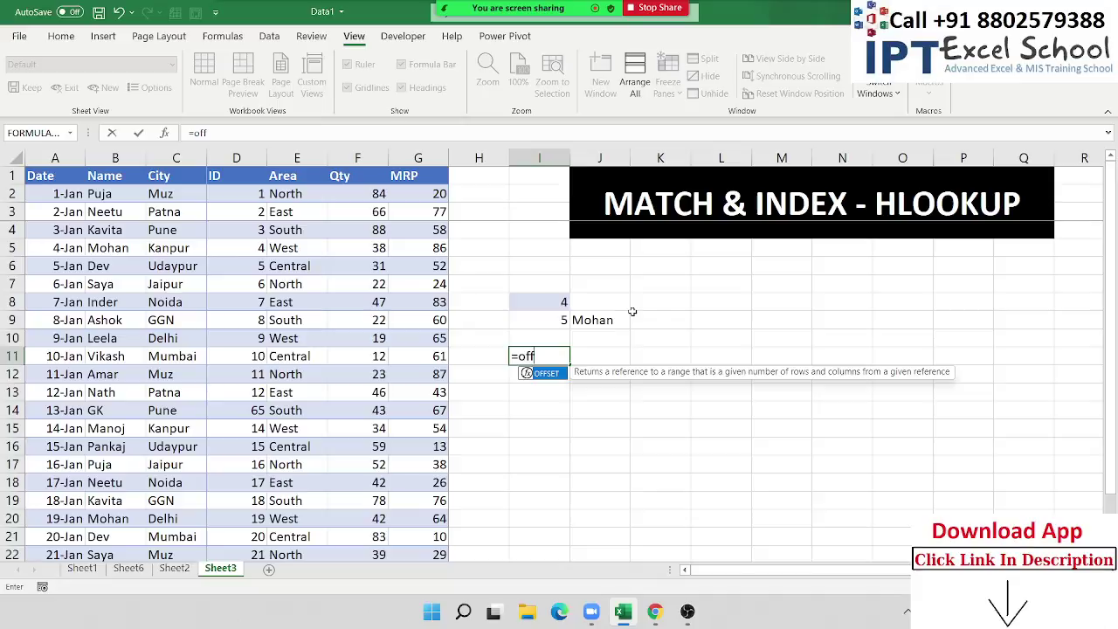
key(Tab)
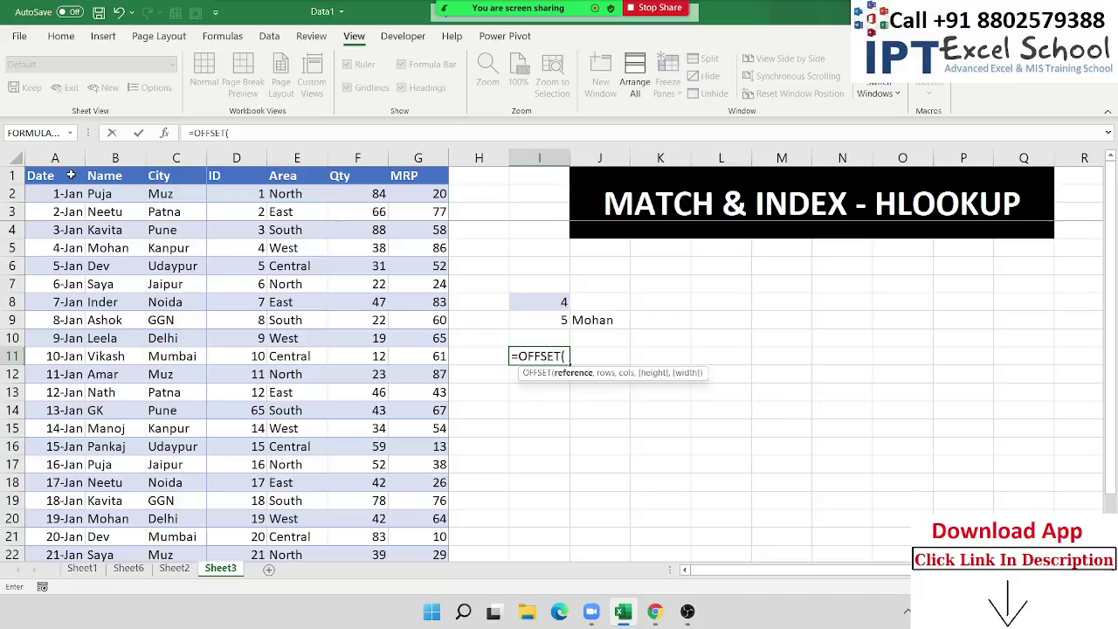
click(71, 175)
text(,)
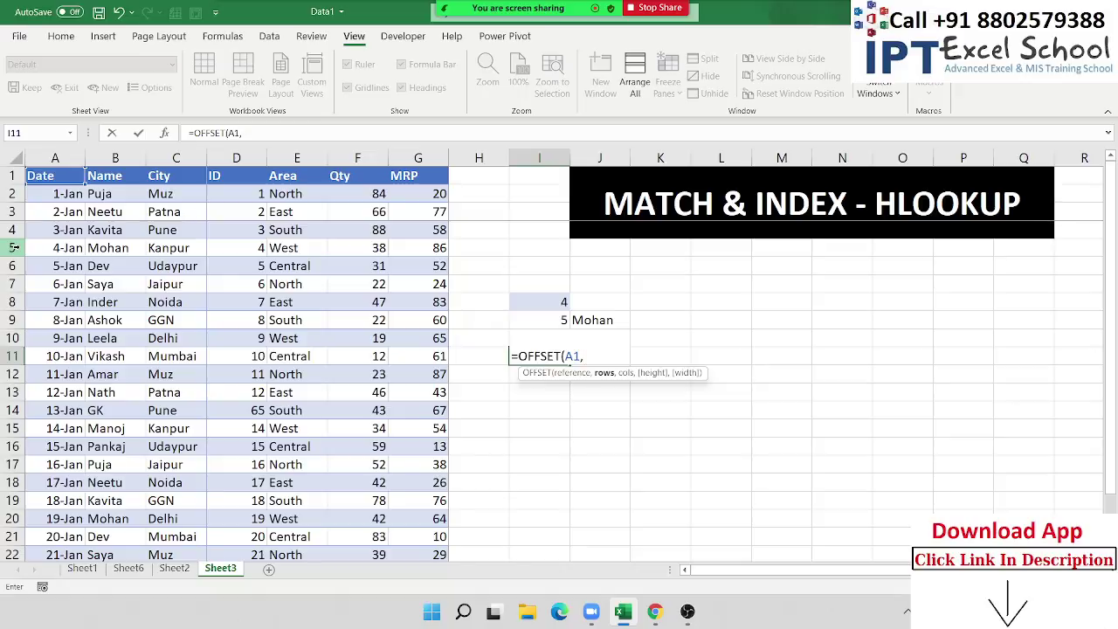
text(,)
key(BackSpace)
text(4)
text(,1)
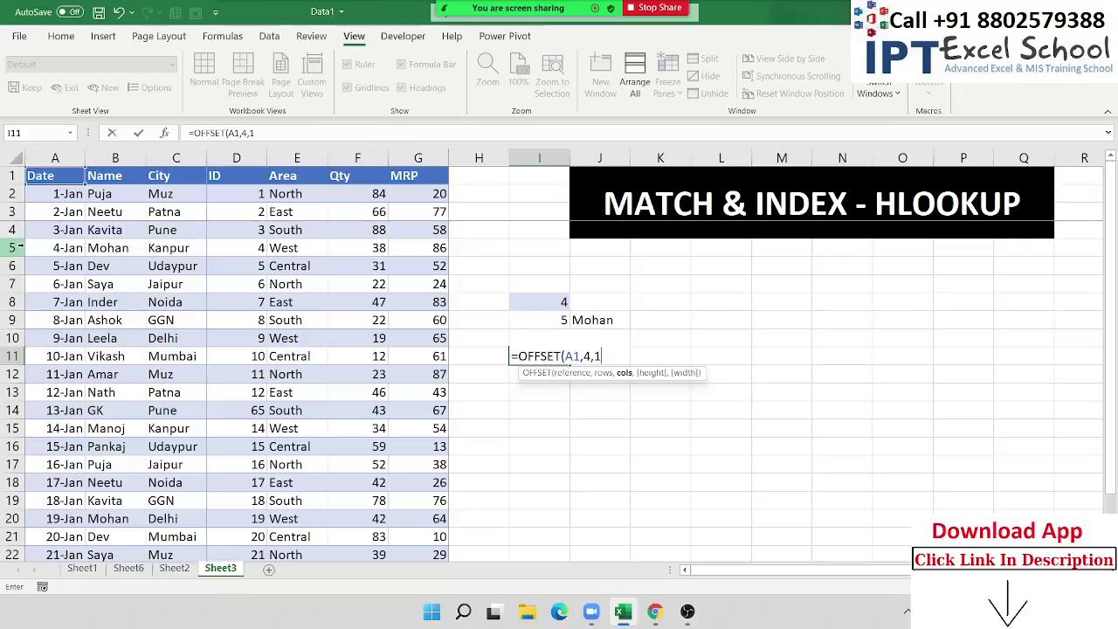
key(Return)
Open J9's INDEX formula and select its column number 2 for comparison
key(Up)
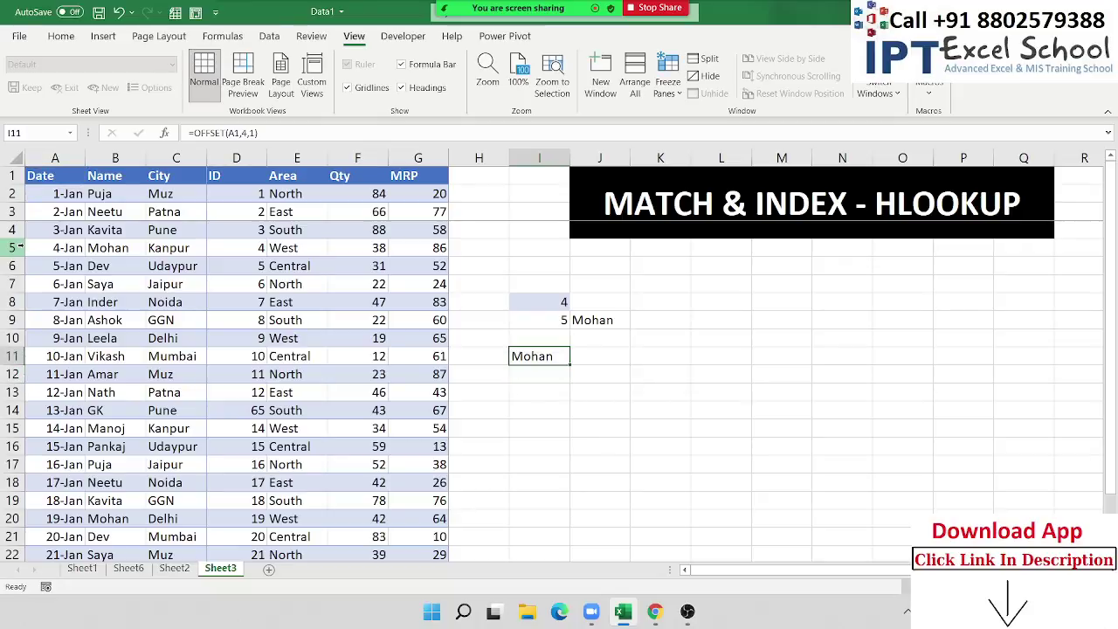
key(Up)
key(Up)
key(Right)
key(F2)
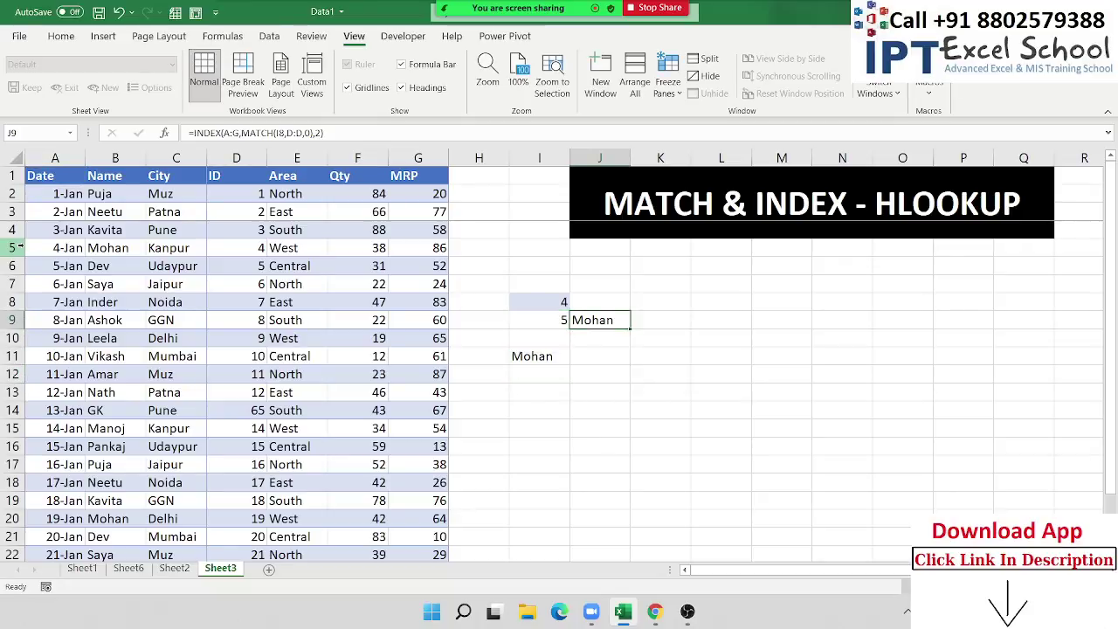
key(Left)
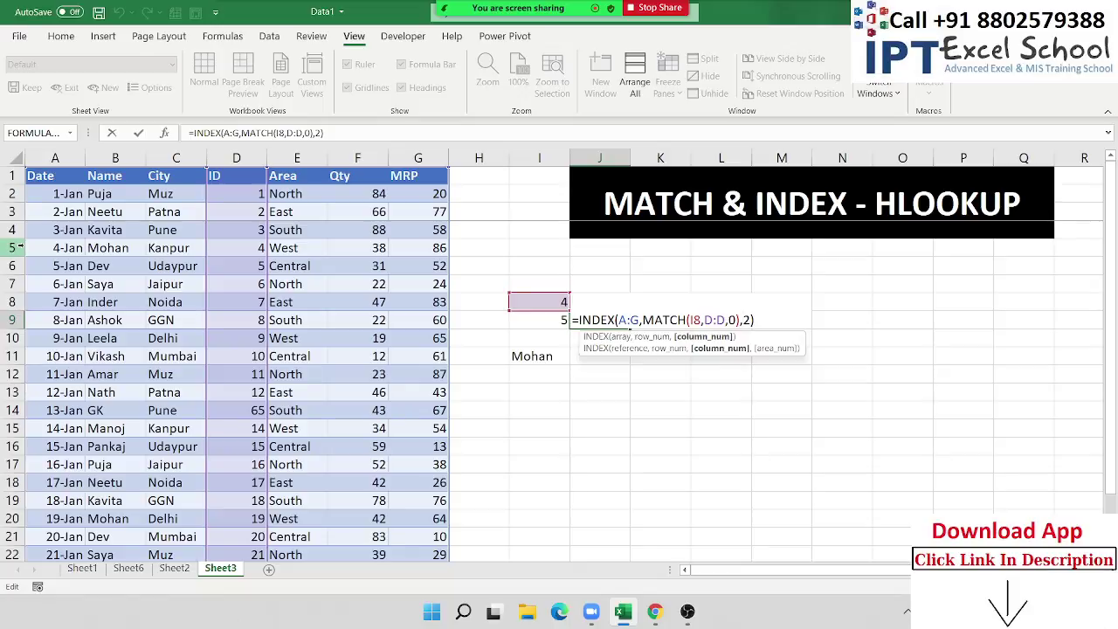
key(shift+Right)
Leave J9 unchanged and re-enter =OFFSET(A1,4,1) in I11
key(Escape)
key(Left)
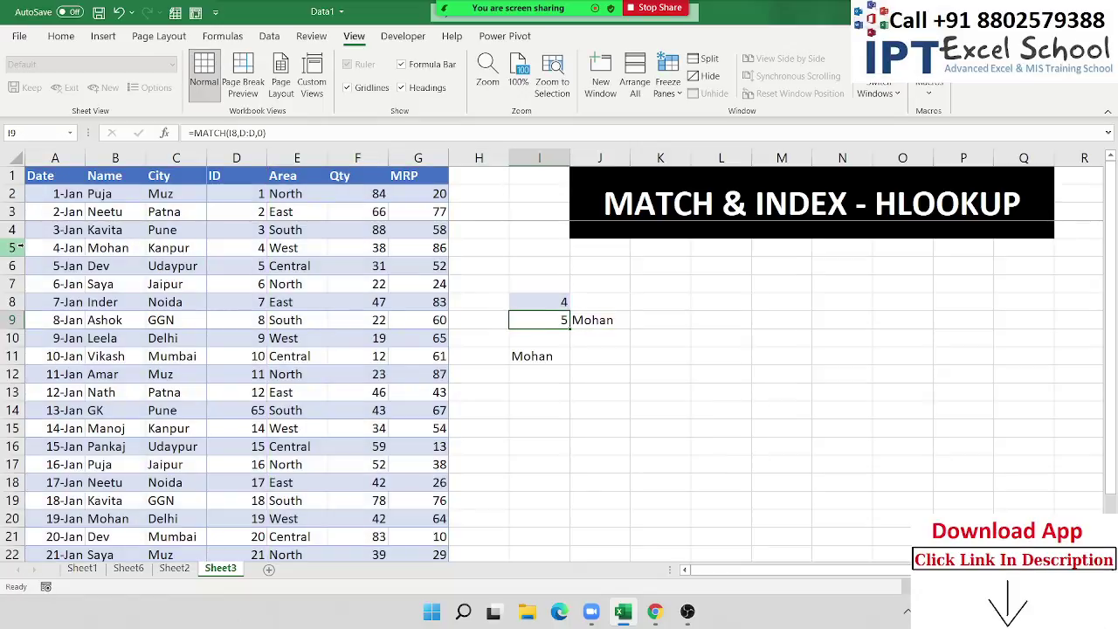
key(Down)
key(Down)
text(=OFFSET(A1,4,1))
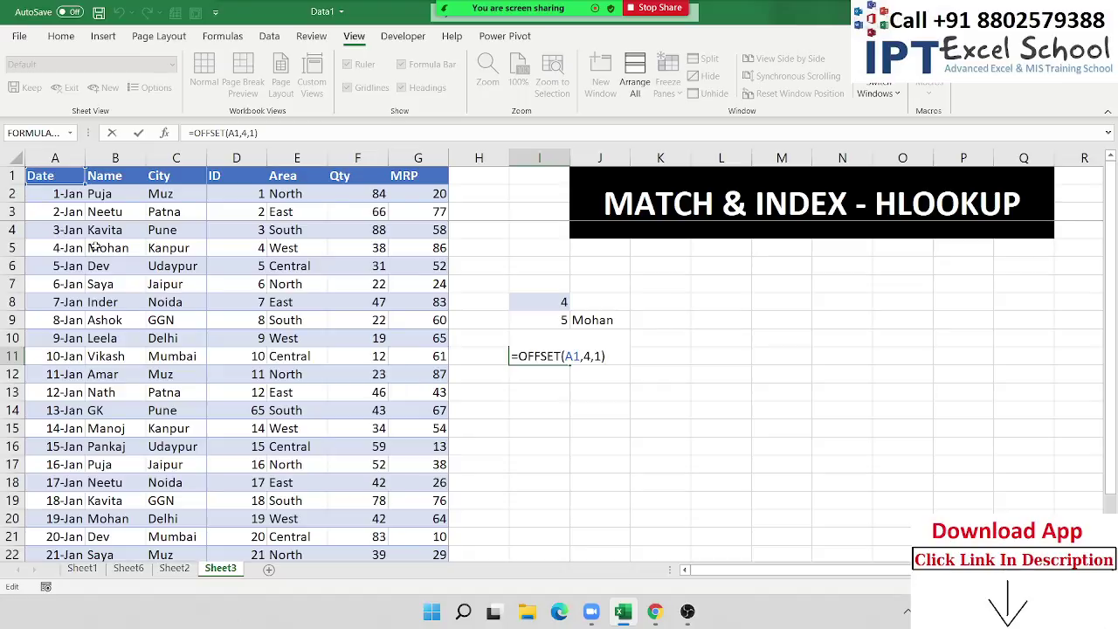
key(Return)
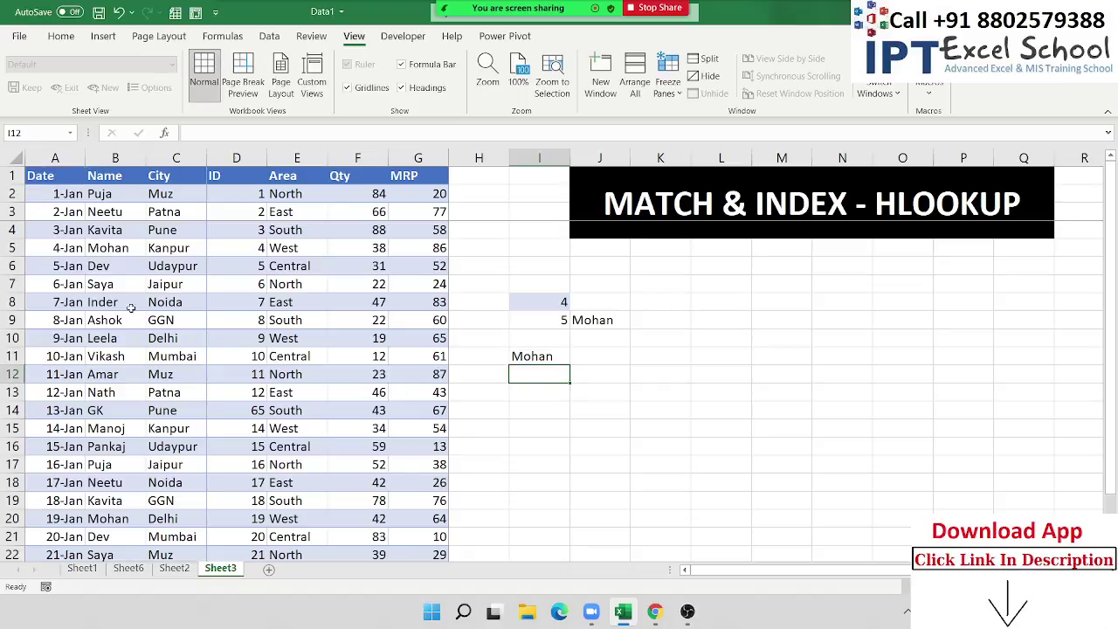
Replace I11's row offset 4 with MATCH(I8,D:D,0)-1 copied from I9's formula
double_click(564, 320)
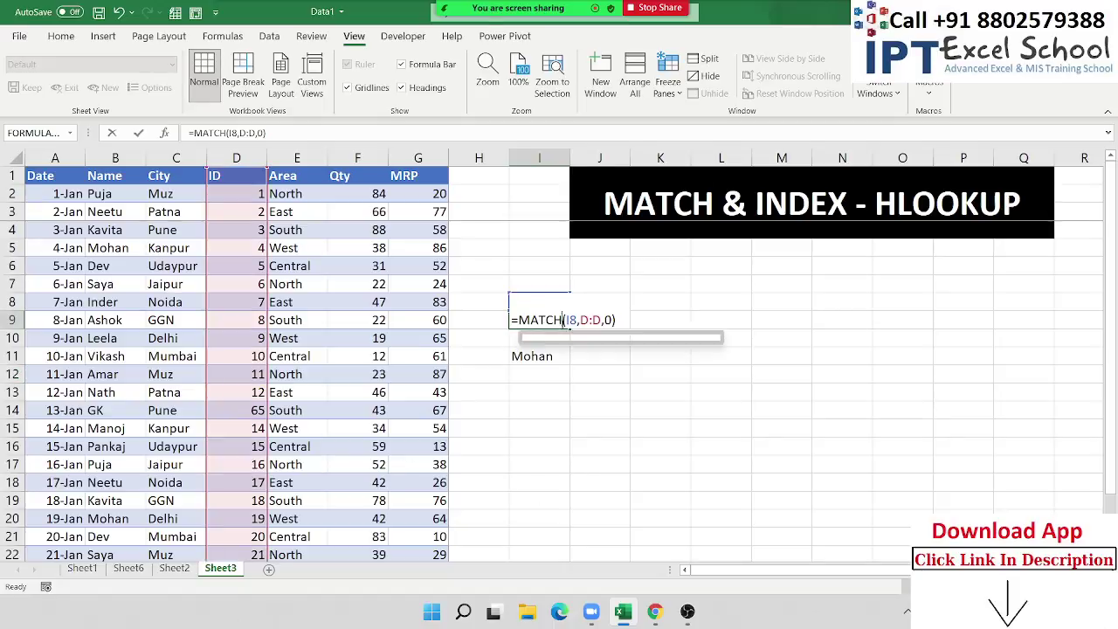
click(519, 320)
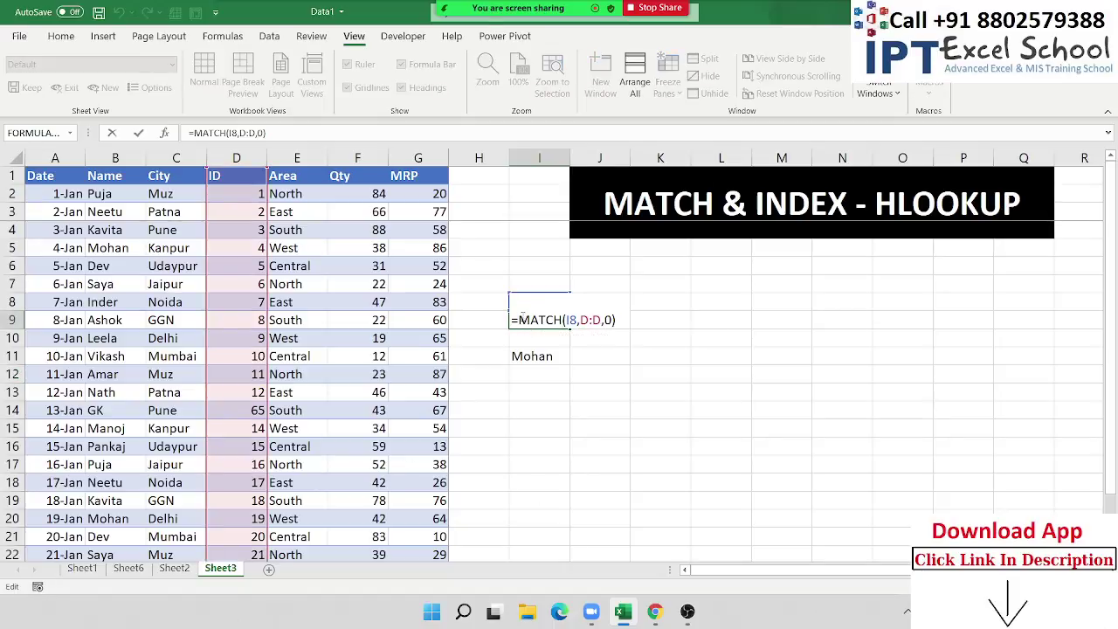
drag(520, 319, 645, 323)
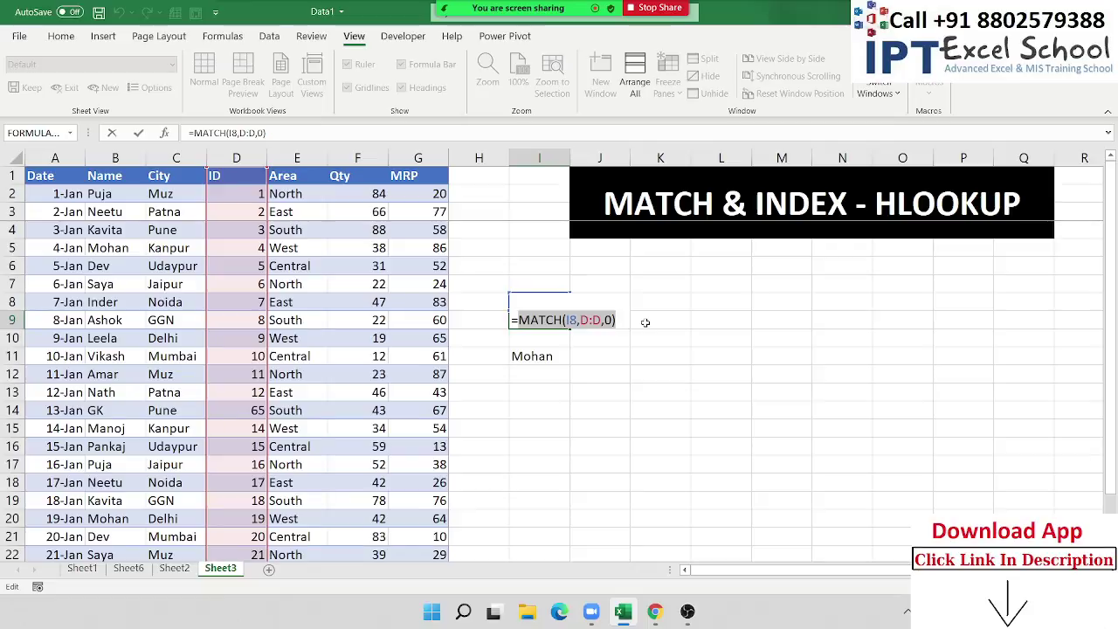
key(Escape)
click(541, 363)
double_click(566, 364)
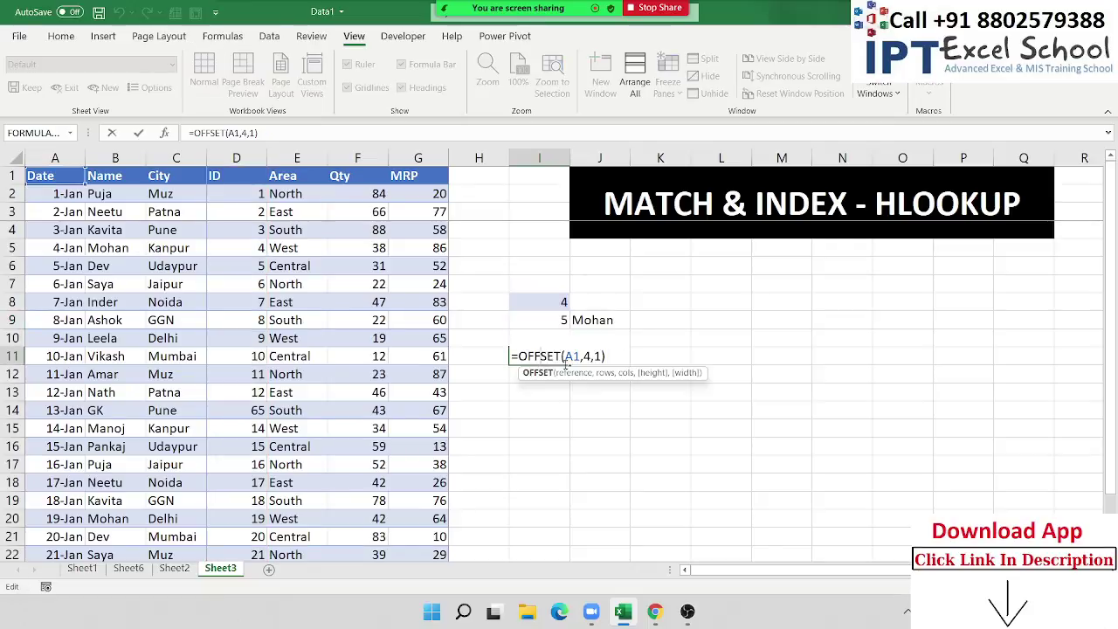
double_click(588, 355)
key(ctrl+v)
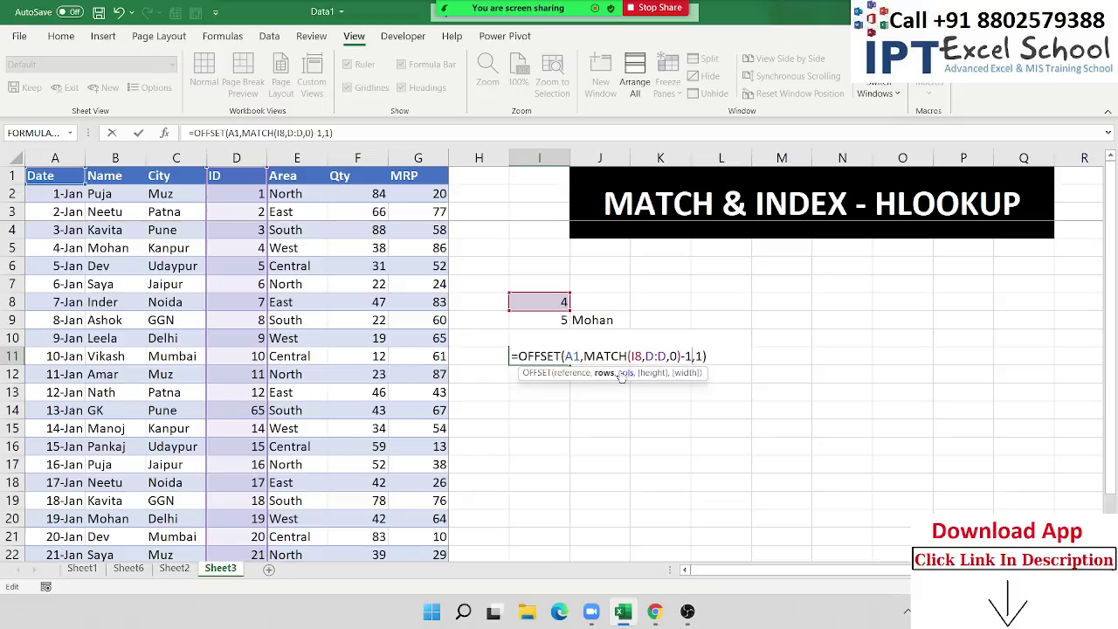
key(Return)
key(Up)
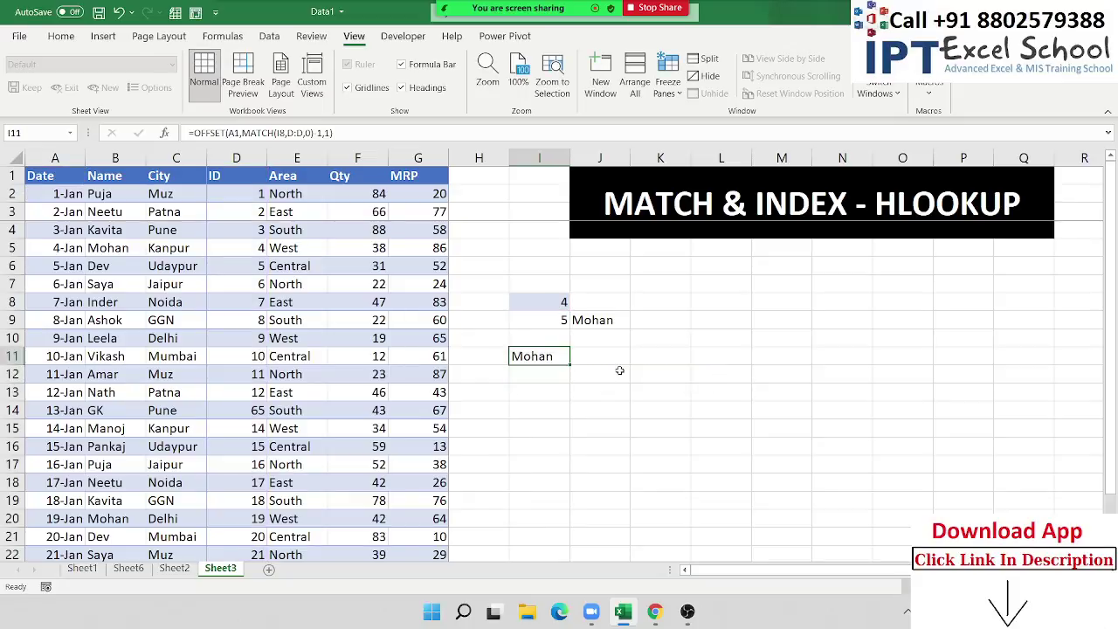
key(Up)
key(Up)
key(Up)
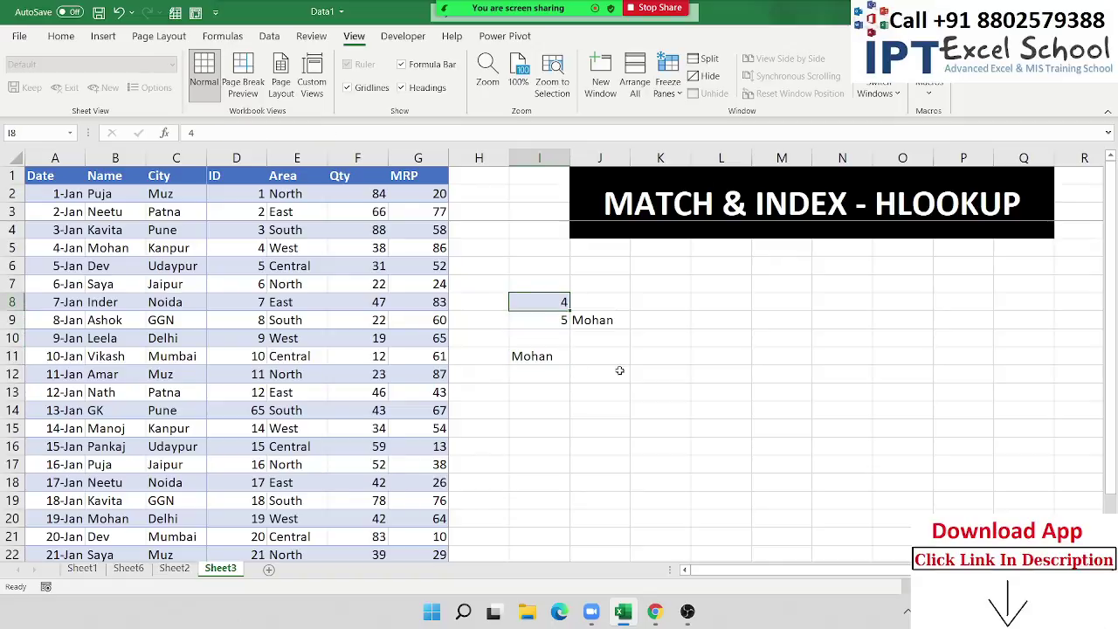
Enter ID 9 in I8 so the MATCH in I9 returns 10
text(9)
key(Return)
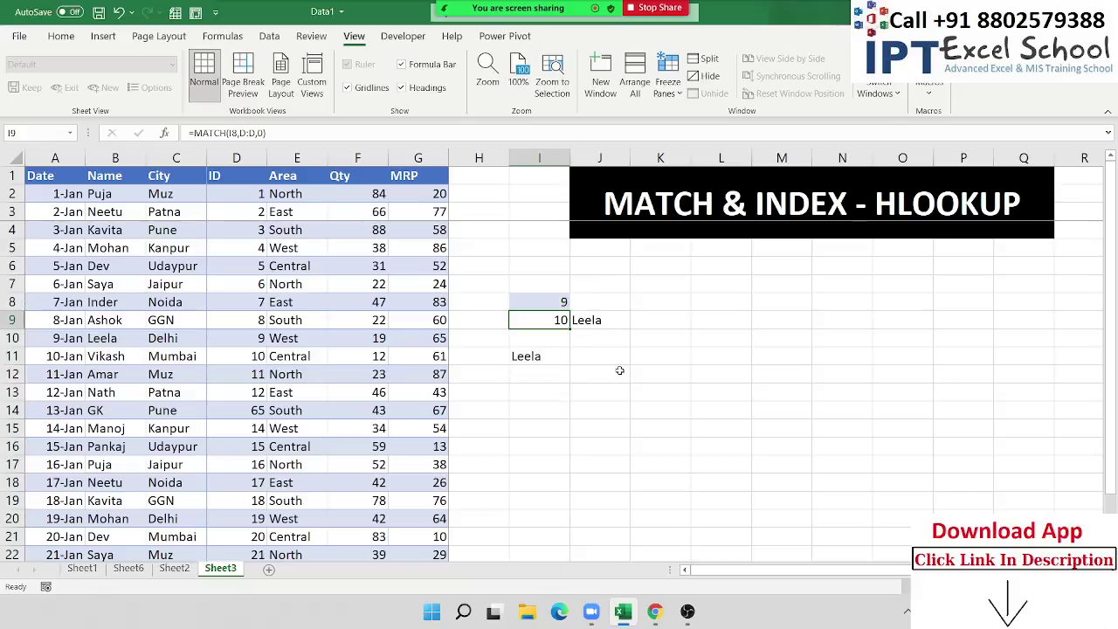
key(Up)
key(Down)
key(Down)
key(Down)
key(Up)
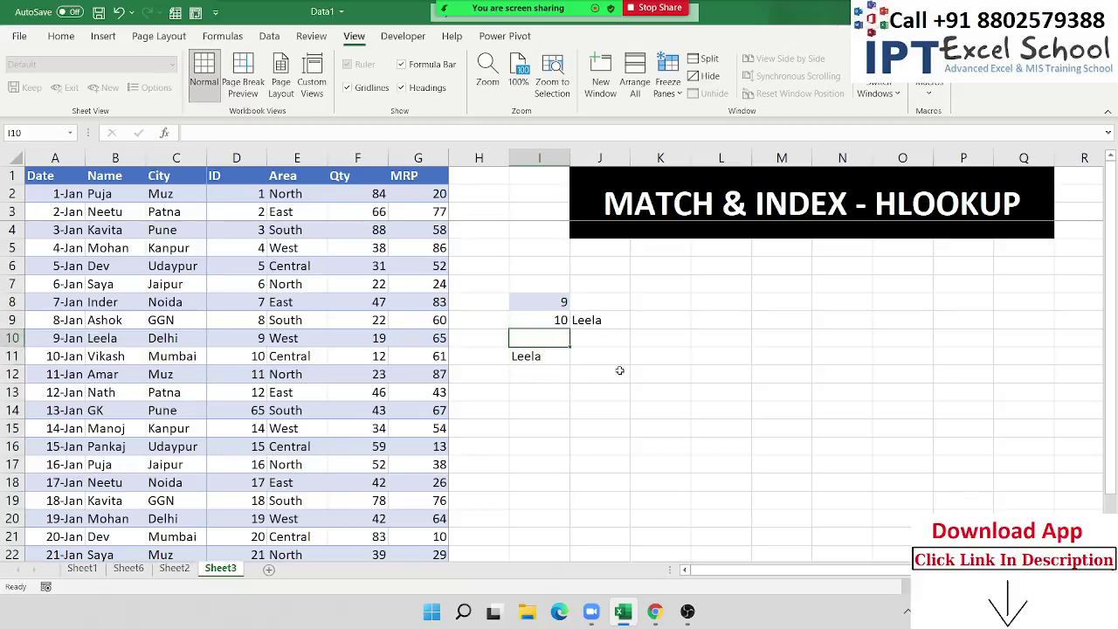
key(Right)
key(Up)
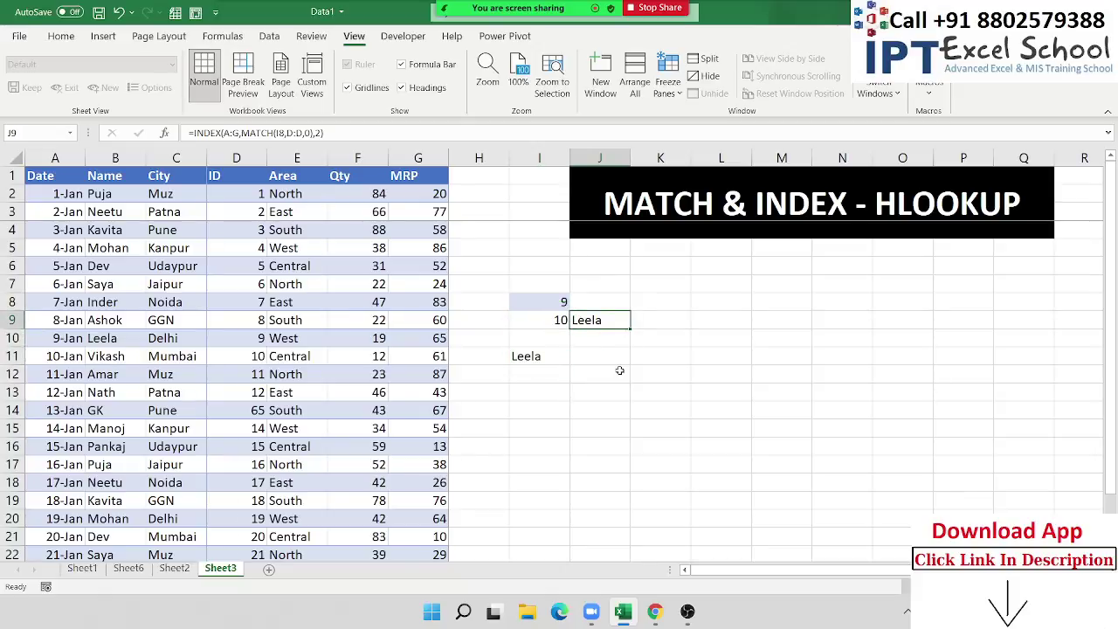
Review J9's INDEX formula returning Leela, then open I11's OFFSET formula
key(F2)
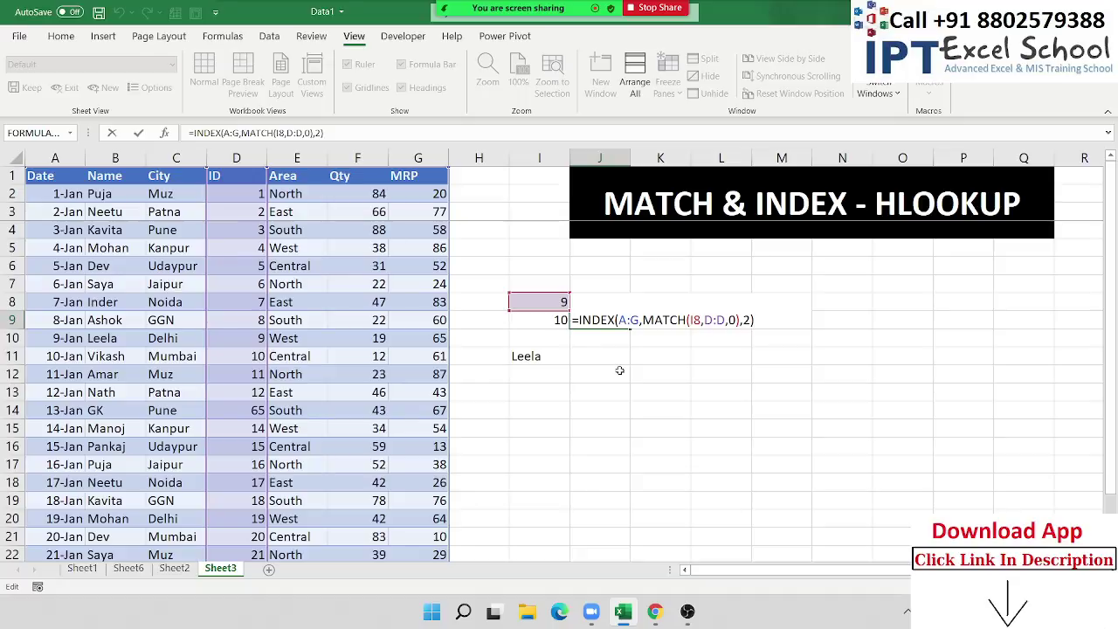
mouse_move(481, 19)
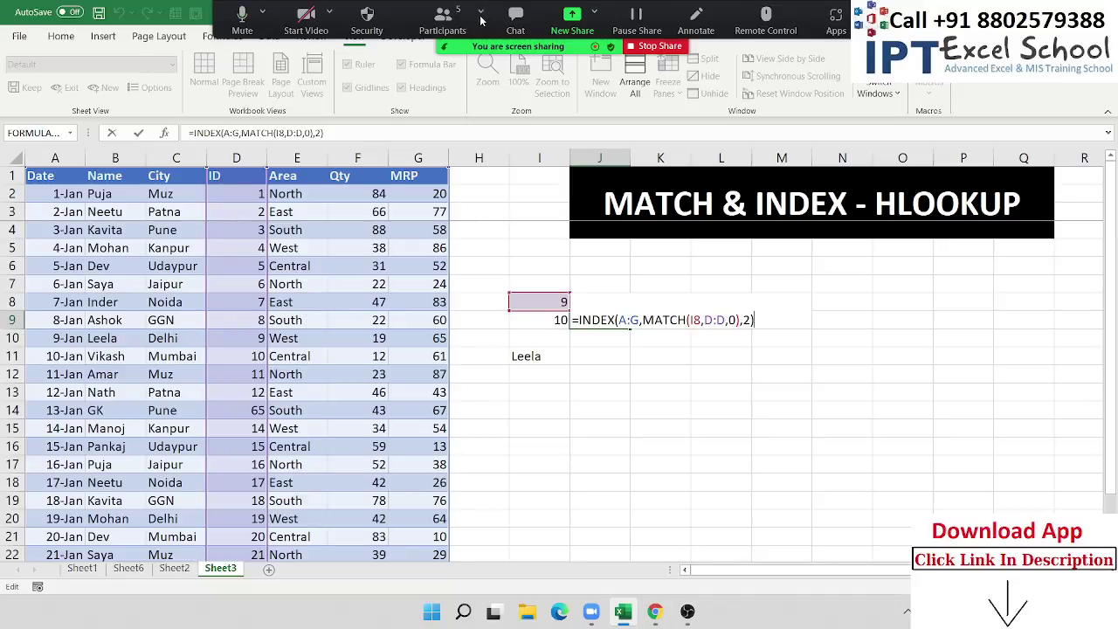
key(Return)
key(Down)
key(Left)
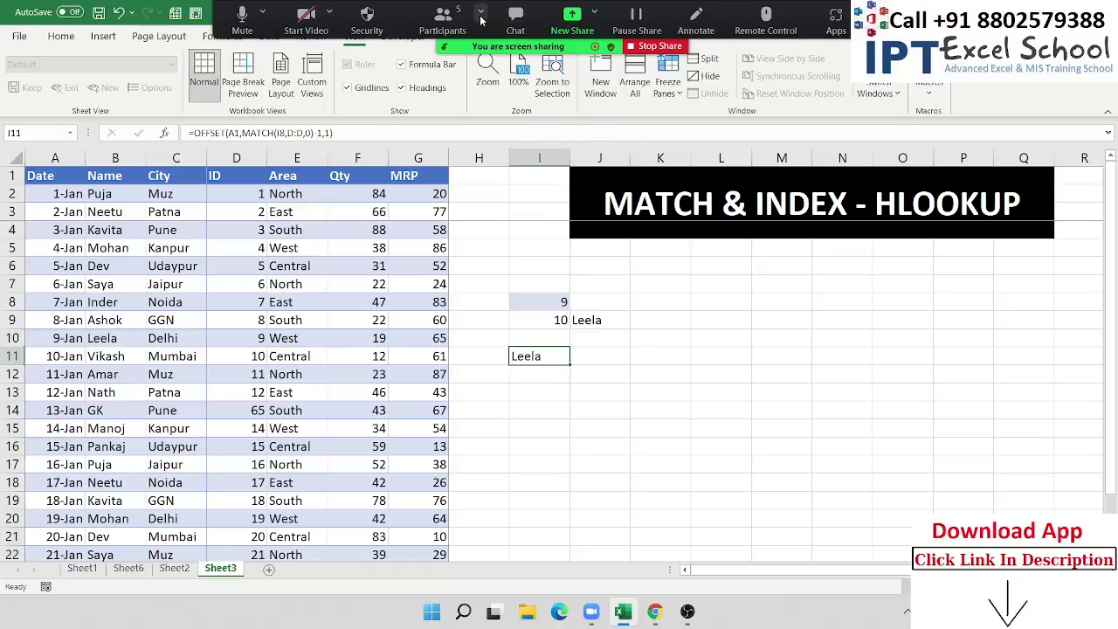
key(F2)
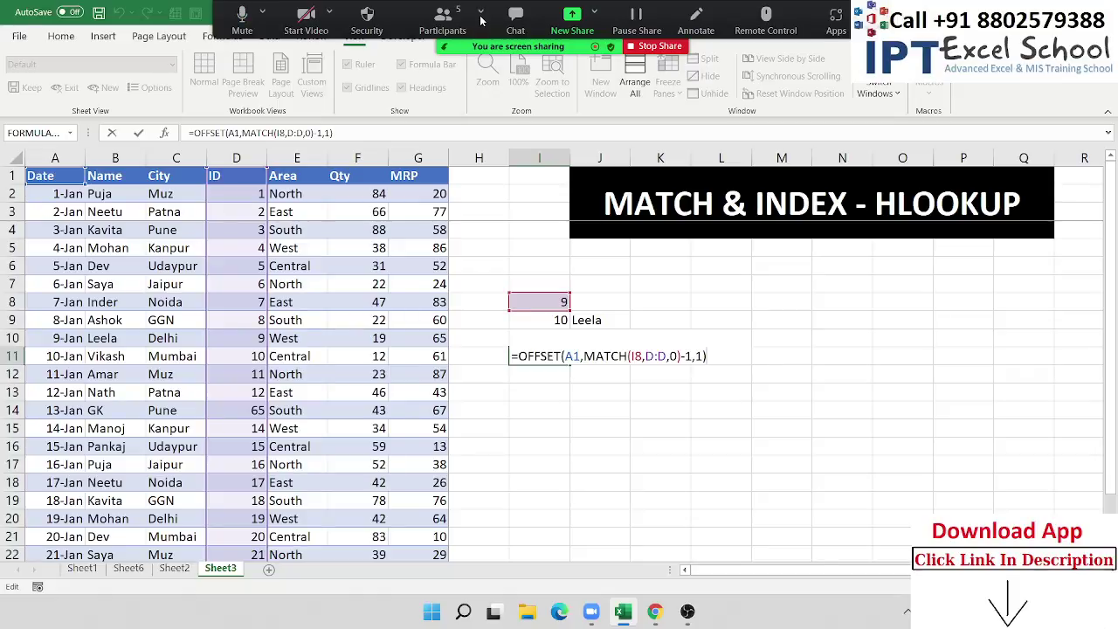
click(699, 357)
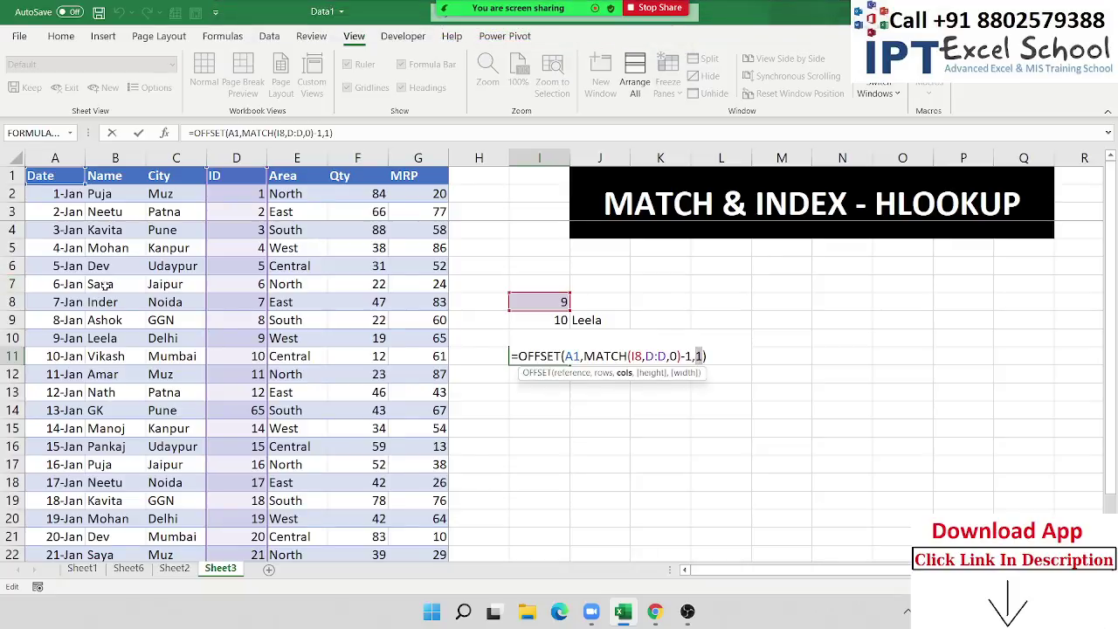
key(Return)
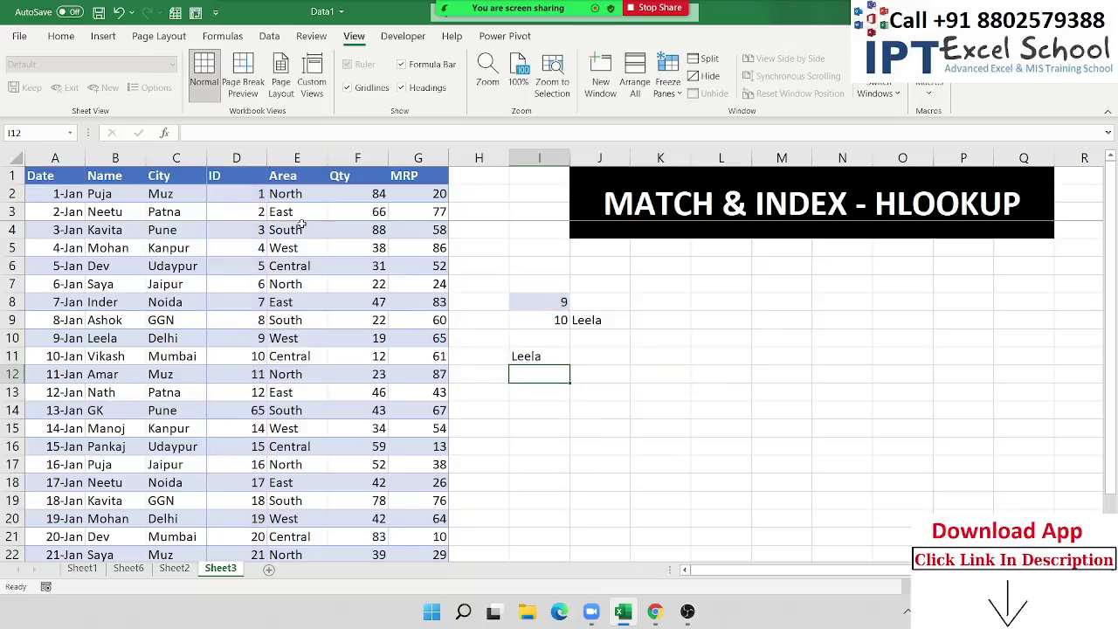
click(609, 325)
key(F2)
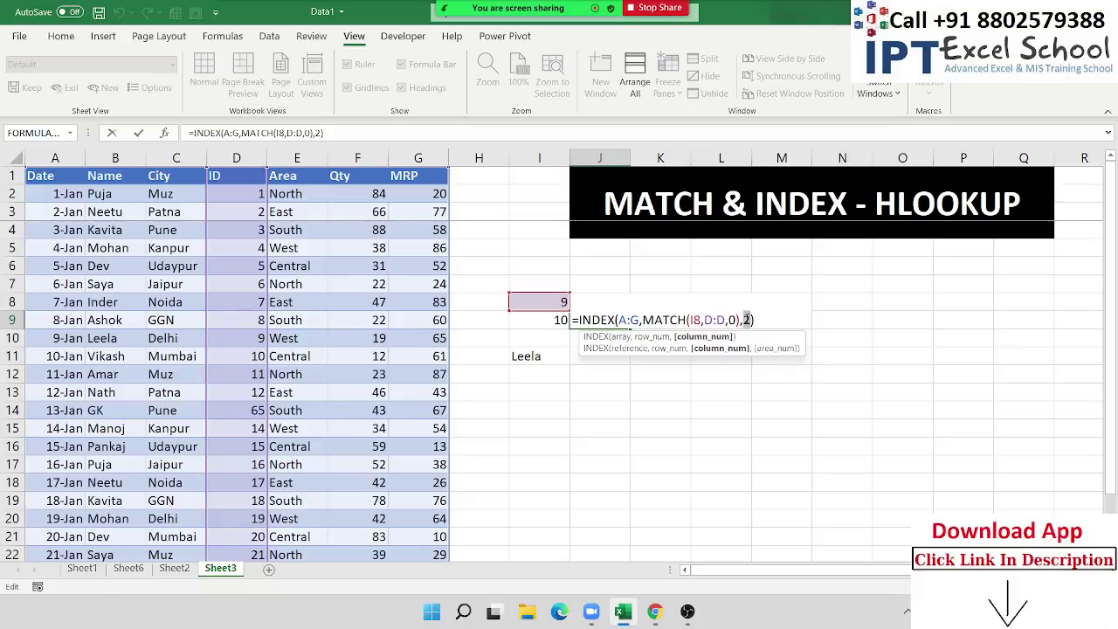
click(644, 380)
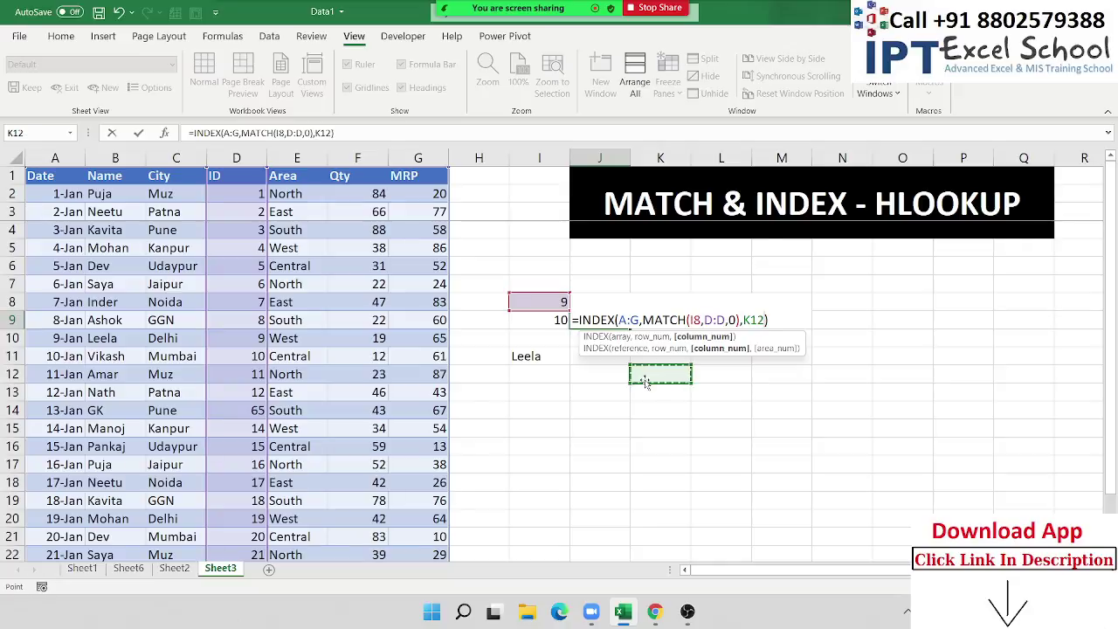
key(Return)
Copy the ID through MRP columns and paste them transposed at A28 via Paste Special
click(312, 306)
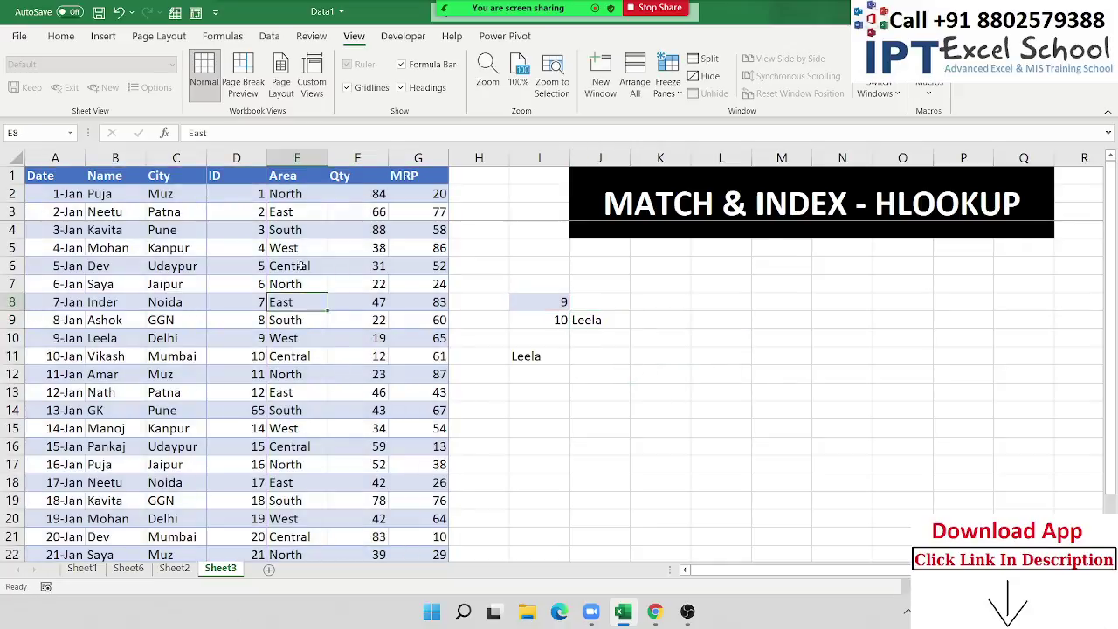
mouse_move(259, 177)
mouse_down()
mouse_move(436, 590)
mouse_move(443, 516)
mouse_up()
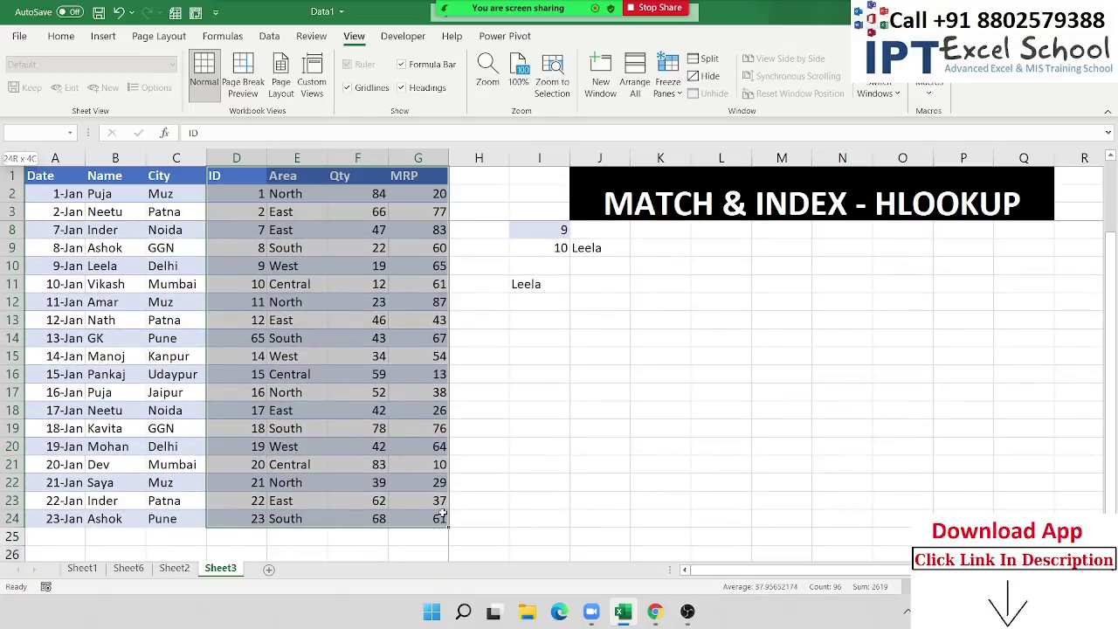
key(ctrl+c)
scroll(586, 301, up, 2)
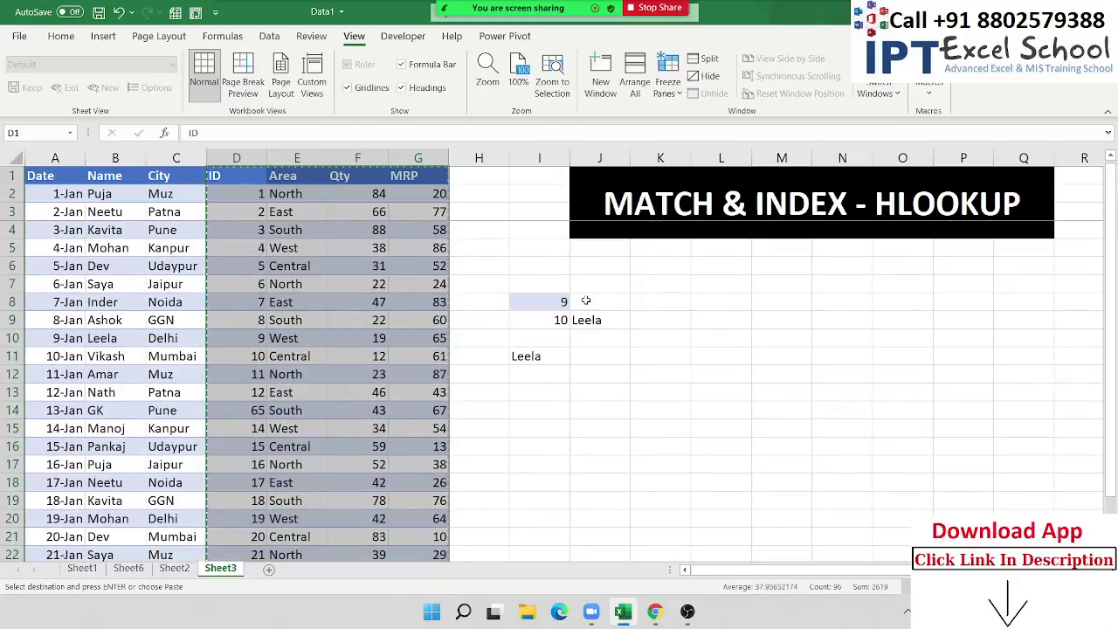
scroll(587, 301, down, 4)
scroll(586, 301, down, 3)
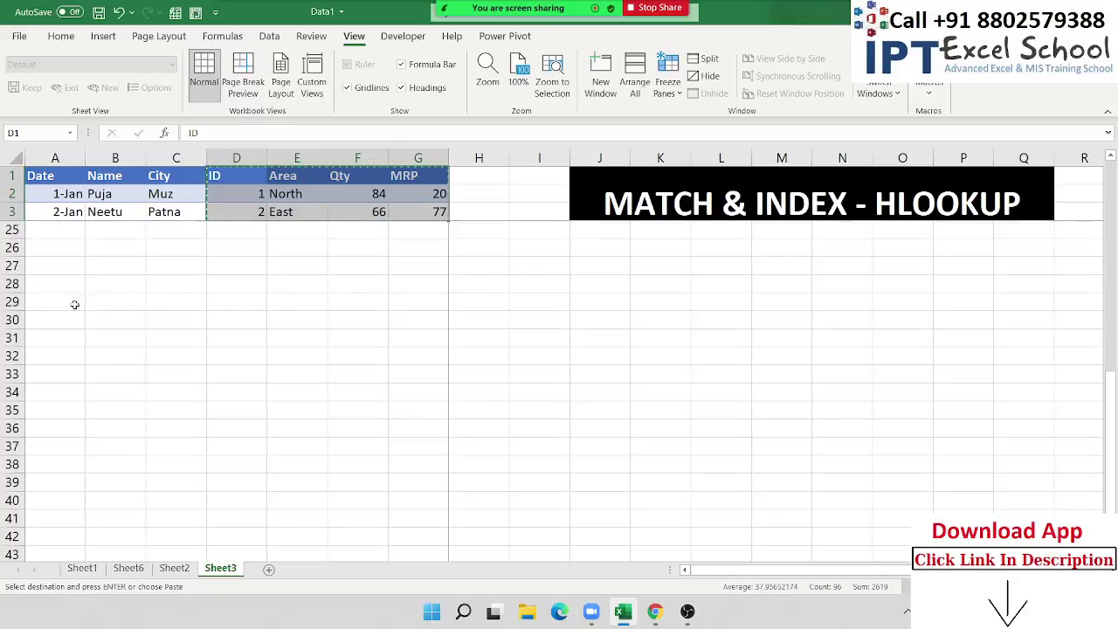
click(55, 283)
right_click(54, 283)
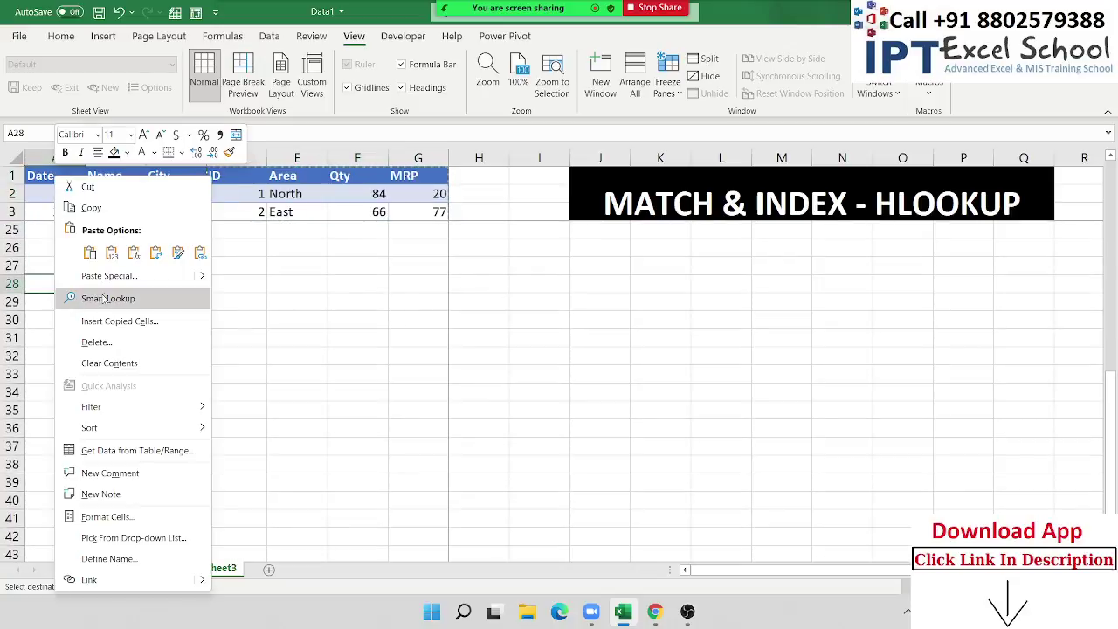
click(106, 276)
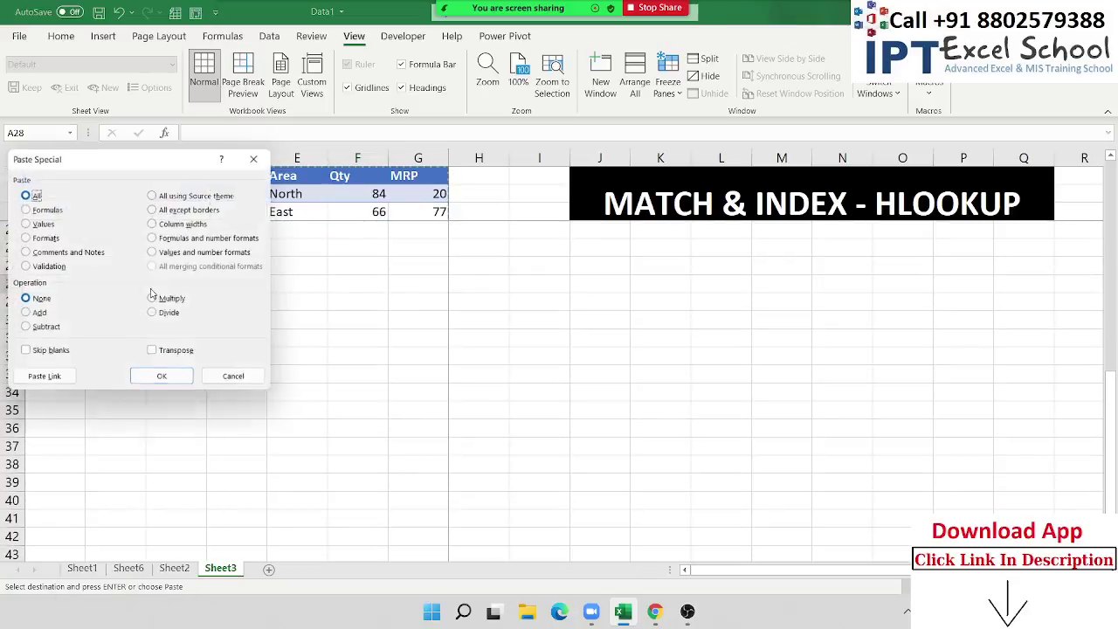
click(177, 354)
click(163, 380)
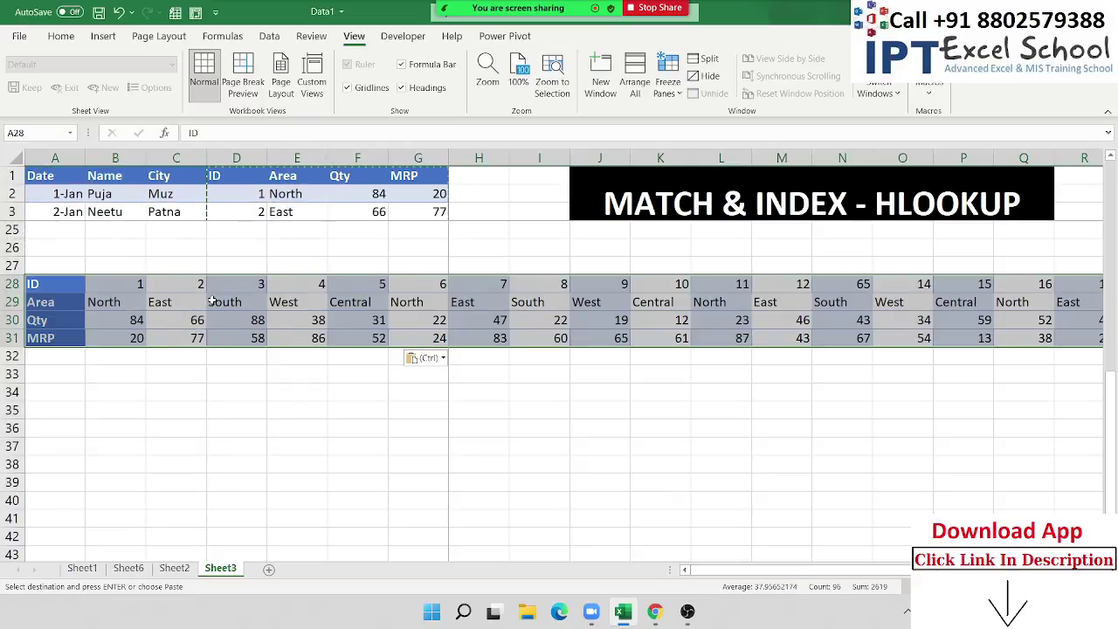
click(210, 300)
Enter lookup ID 10 in I36 and an MRP heading in J35
key(Right)
key(Right)
key(Right)
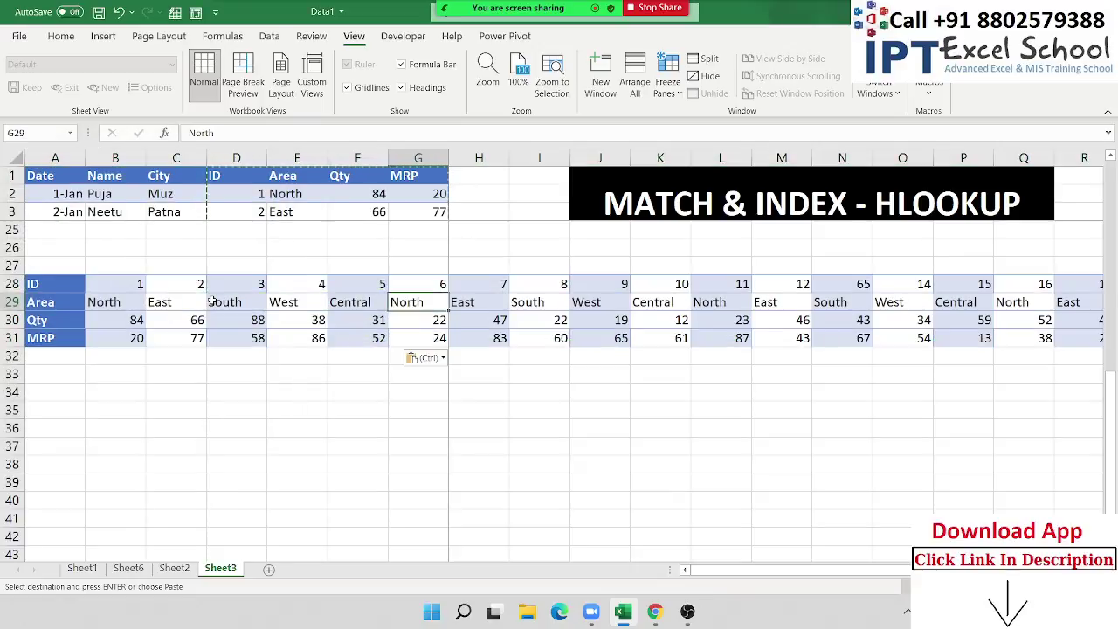
key(Home)
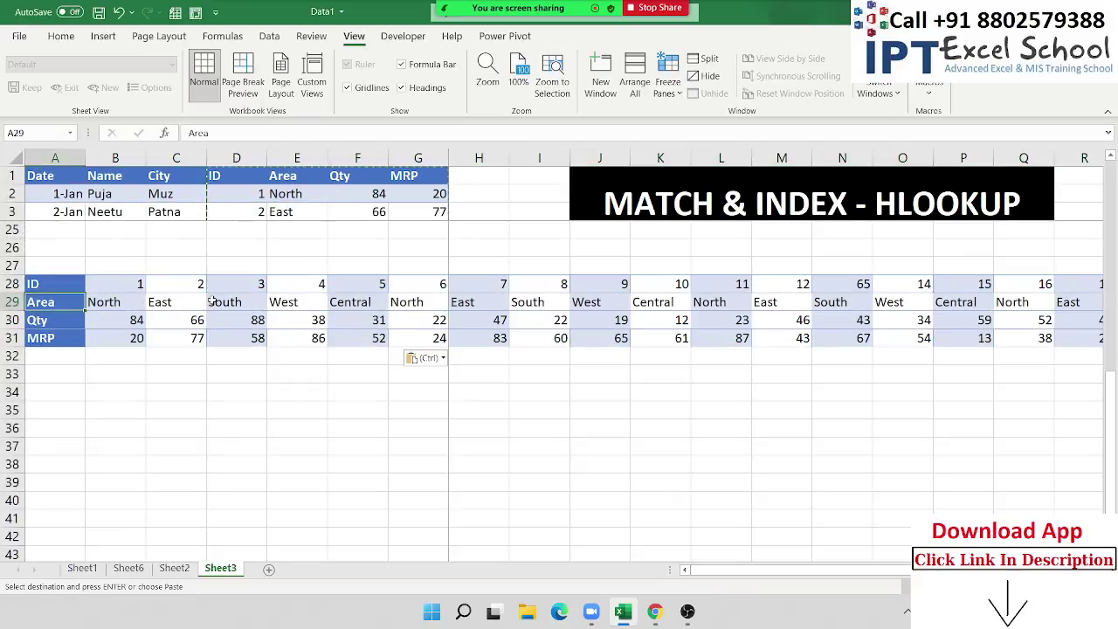
click(517, 435)
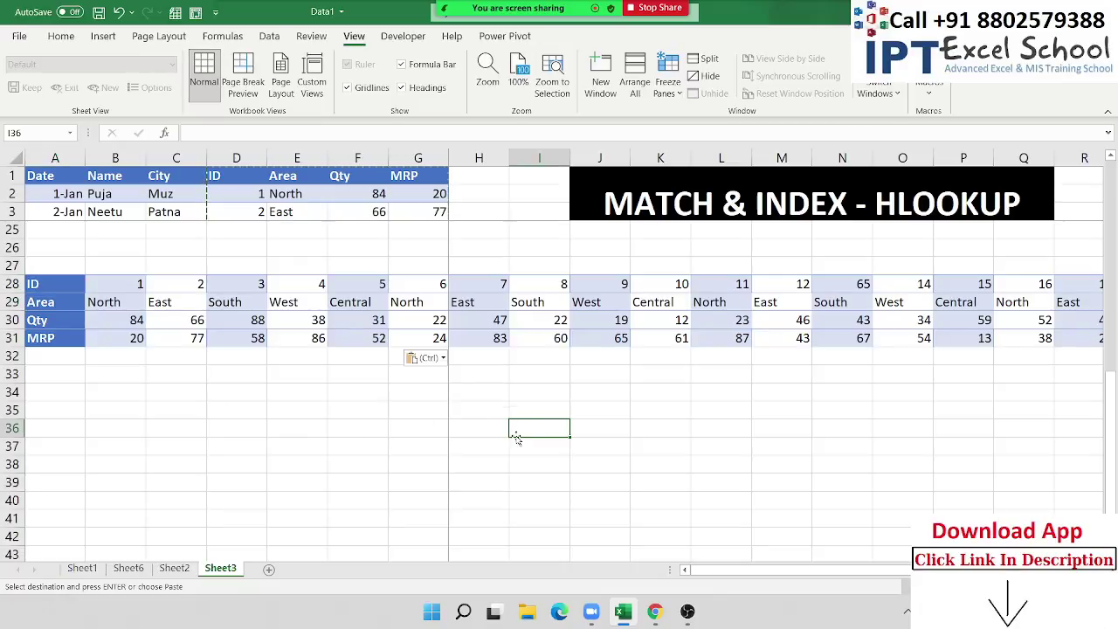
text(10)
key(Tab)
key(Up)
text(MR)
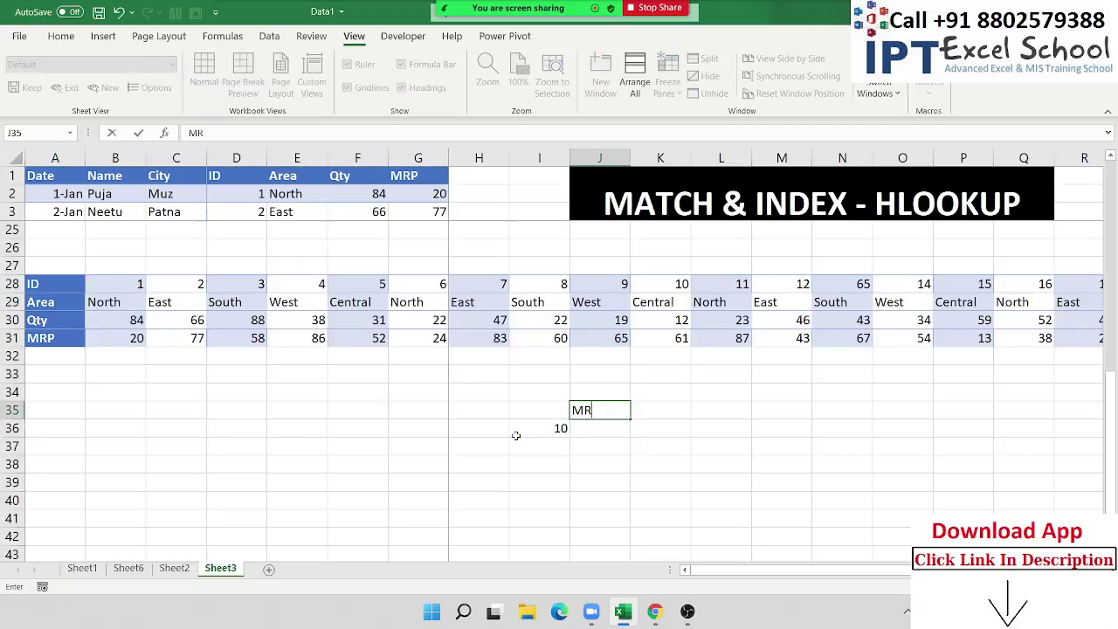
text(P)
key(BackSpace)
text(P)
key(Return)
Build =HLOOKUP(I36,28:31,2,0) in J36 after discarding a VLOOKUP attempt
text(=vl)
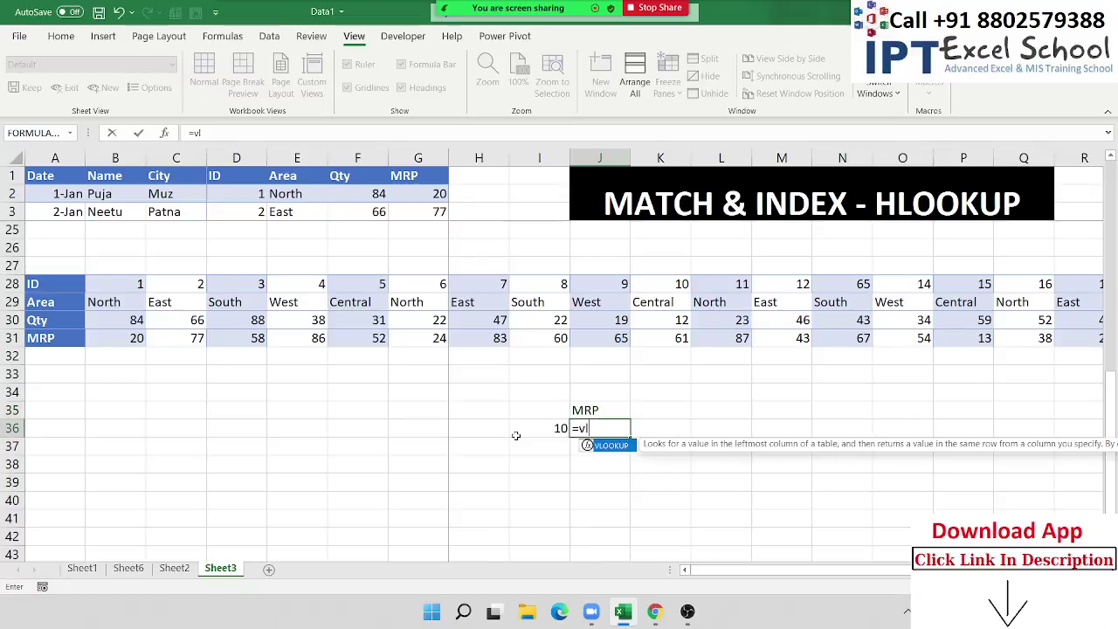
key(Escape)
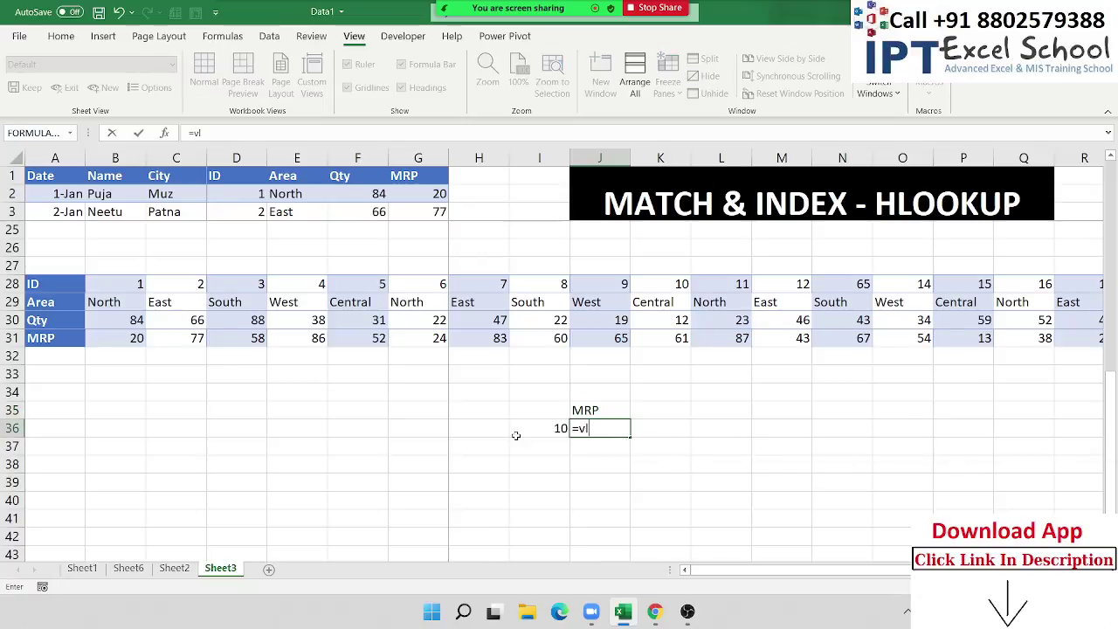
key(Escape)
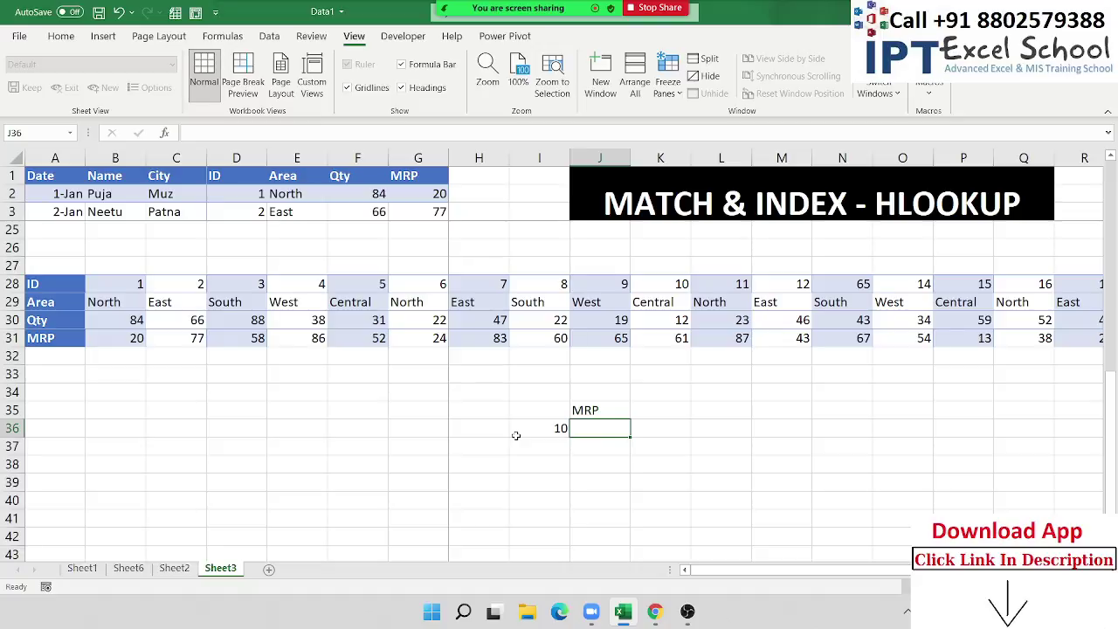
drag(127, 284, 614, 284)
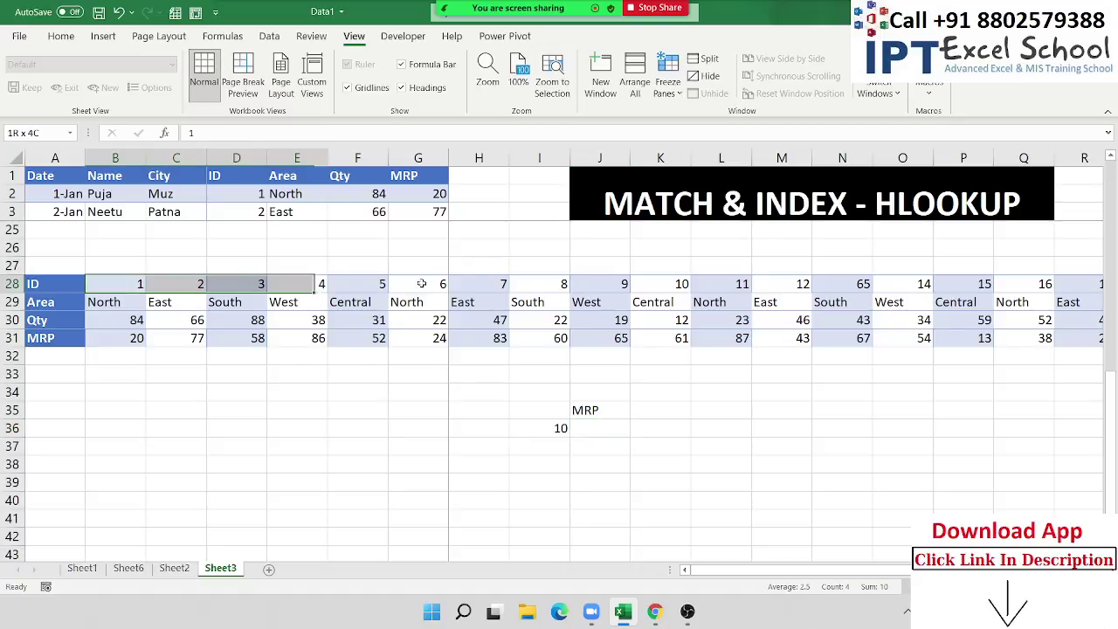
click(616, 425)
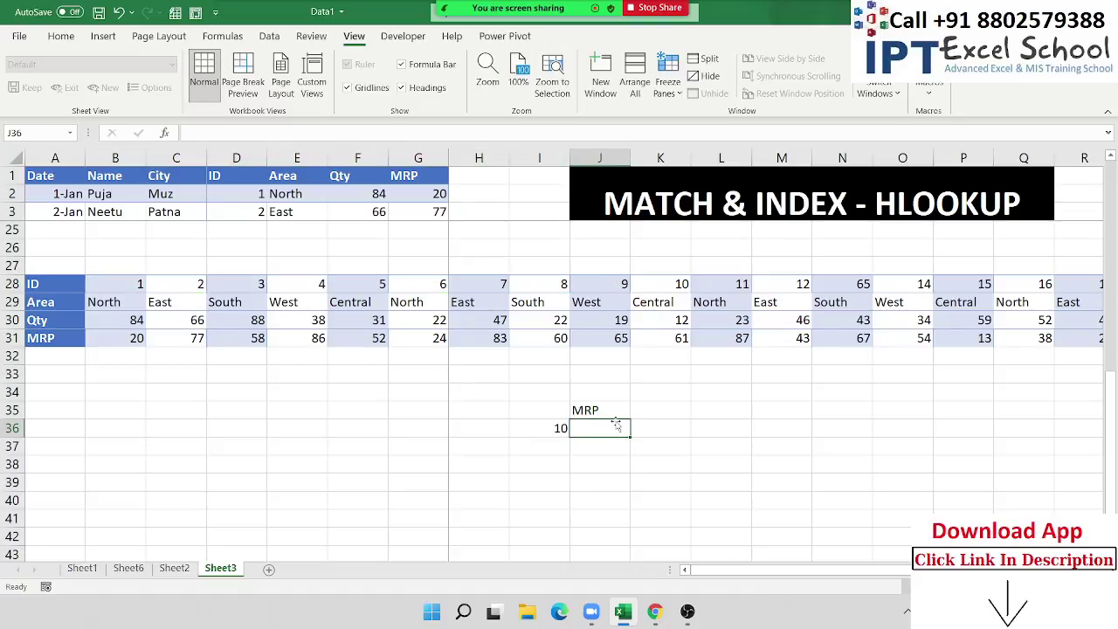
text(=)
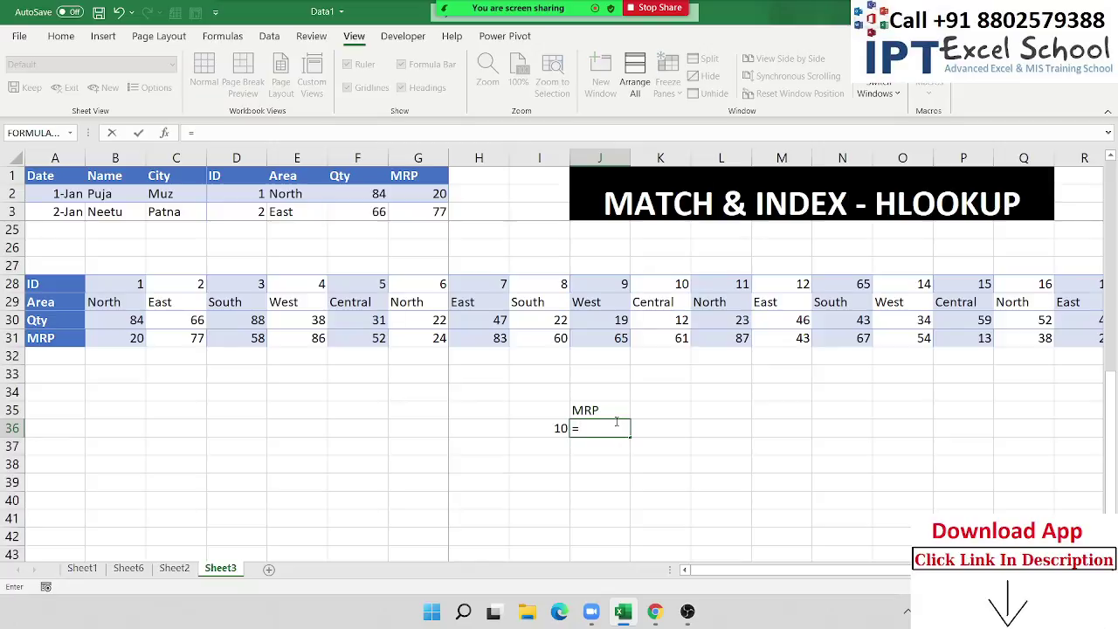
text(hl')
key(BackSpace)
key(Tab)
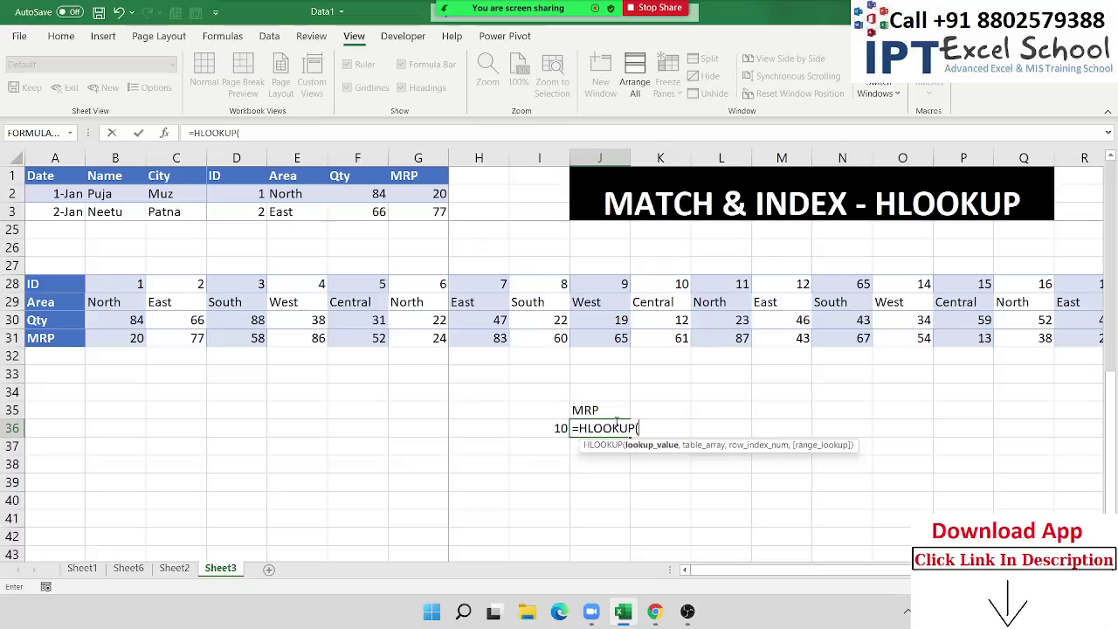
key(Left)
text(,)
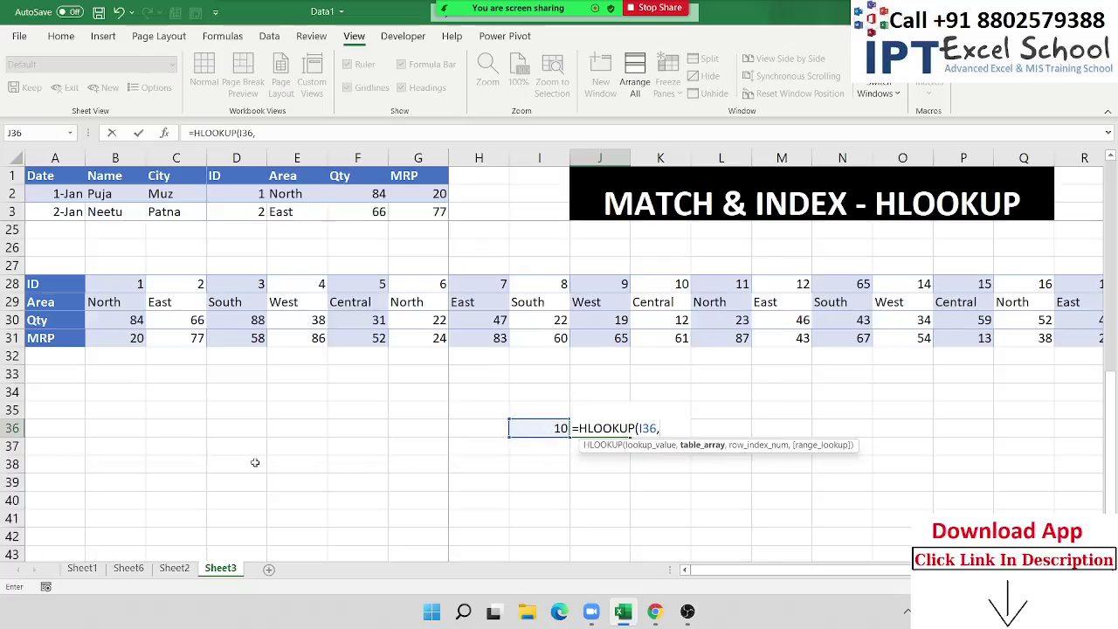
drag(13, 284, 14, 338)
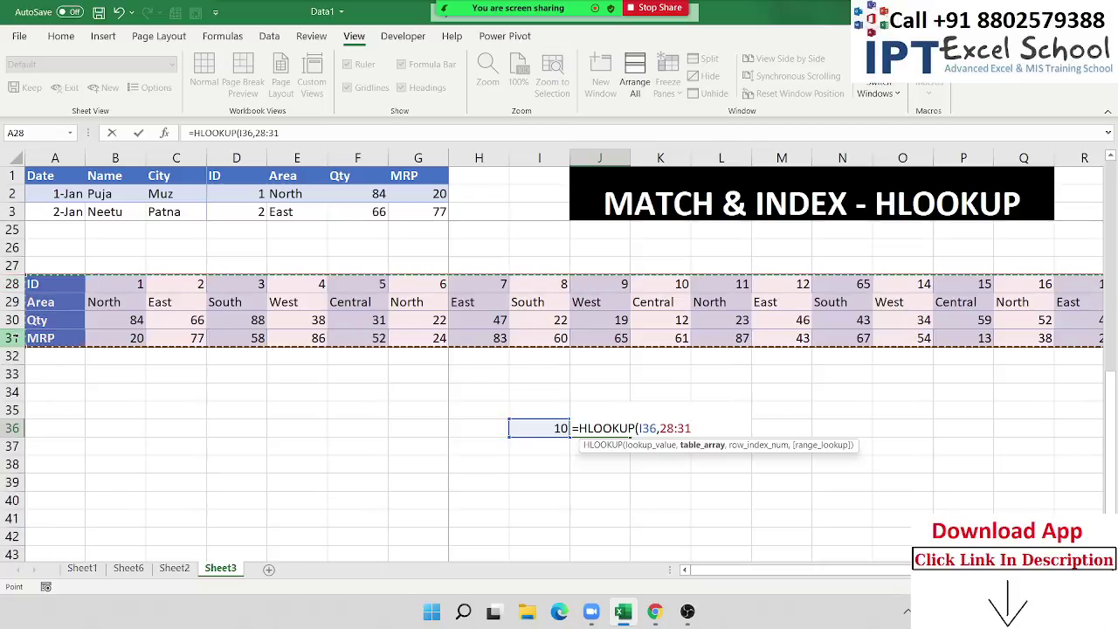
text(,)
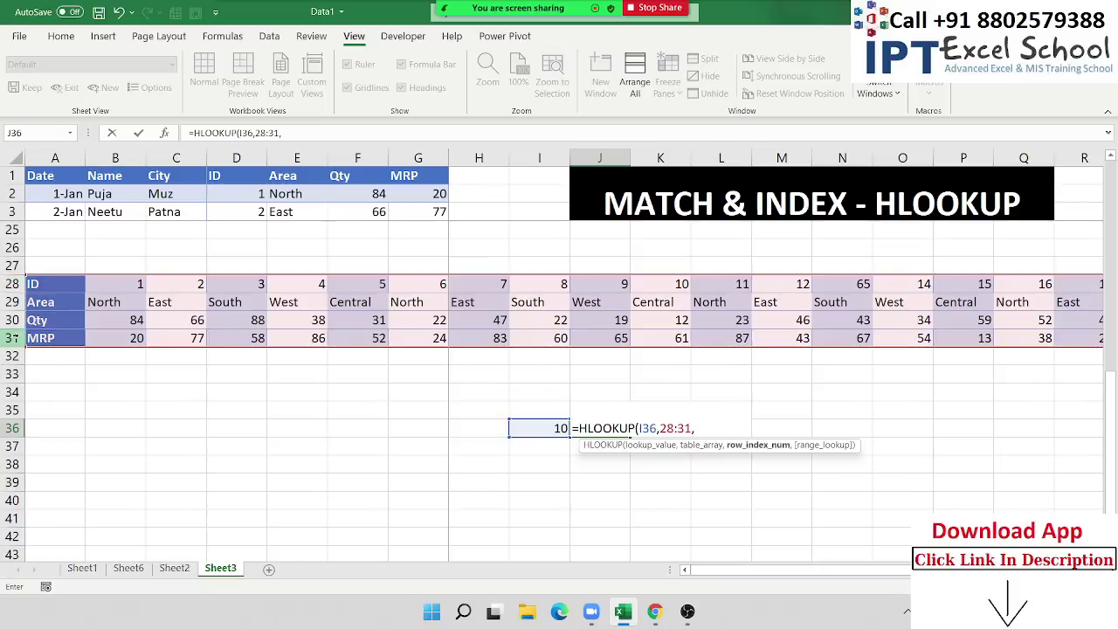
text(2,)
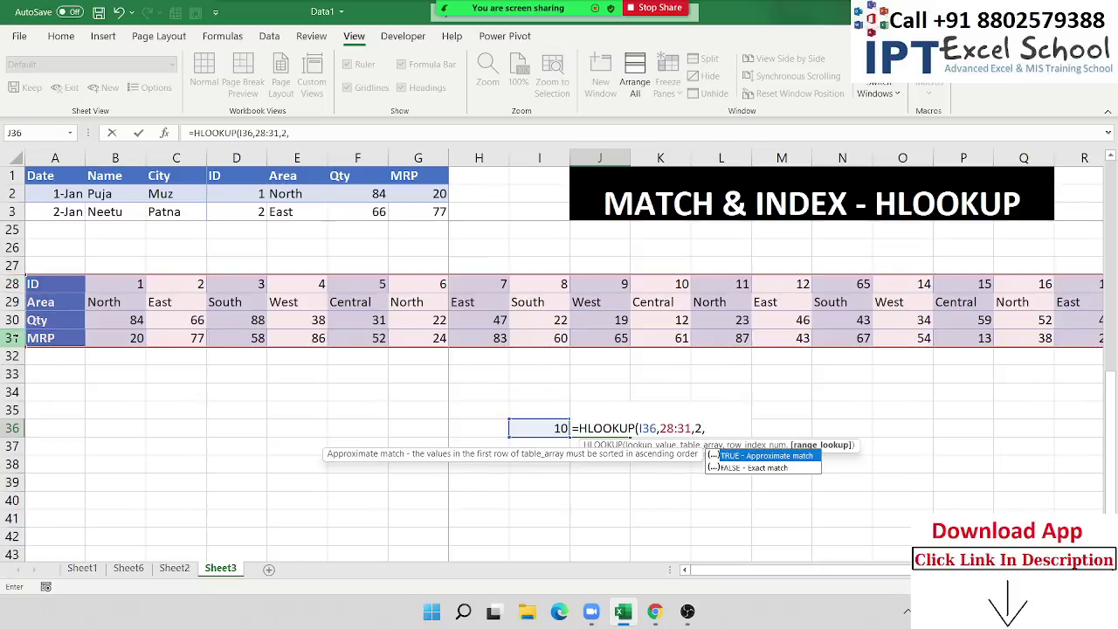
text(0)
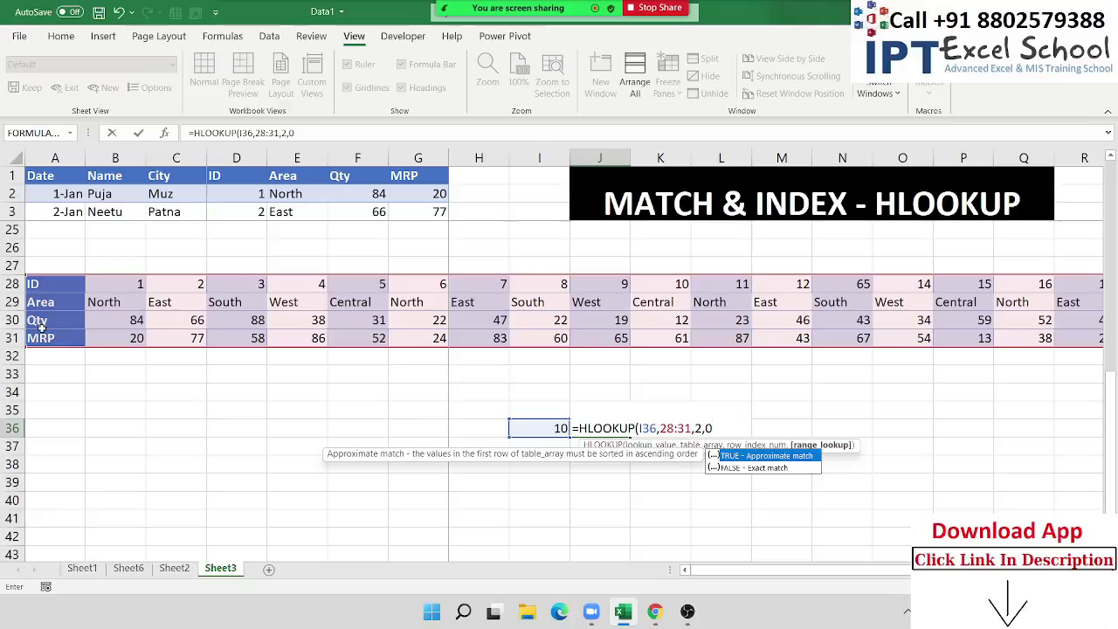
Change the HLOOKUP row index to 4 so J36 returns MRP 61, then review it
click(698, 428)
key(BackSpace)
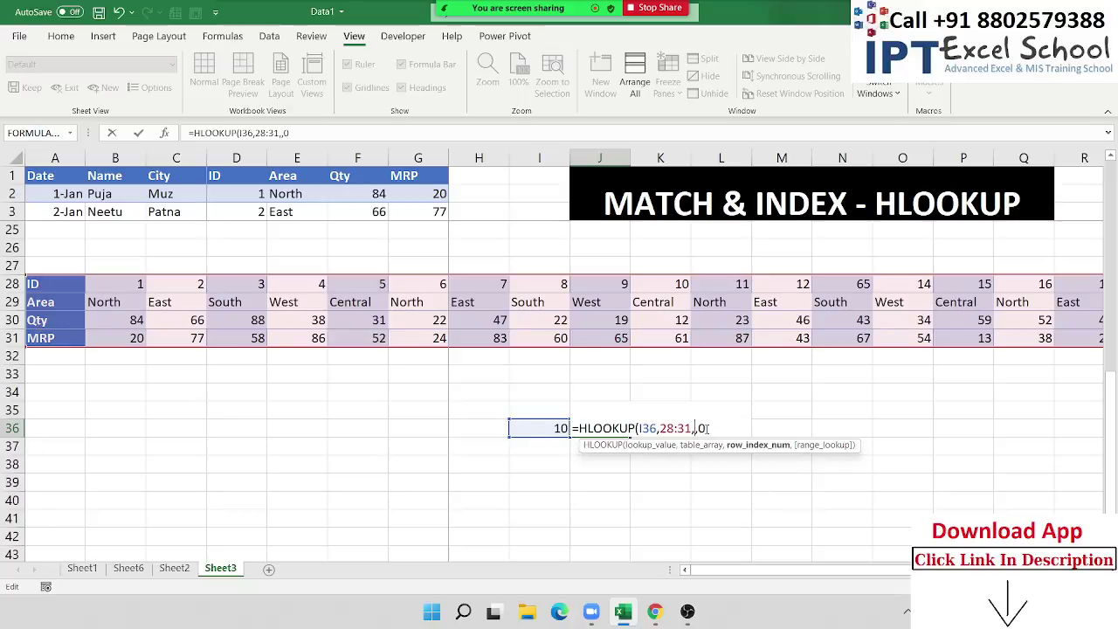
text(4)
key(ctrl+Return)
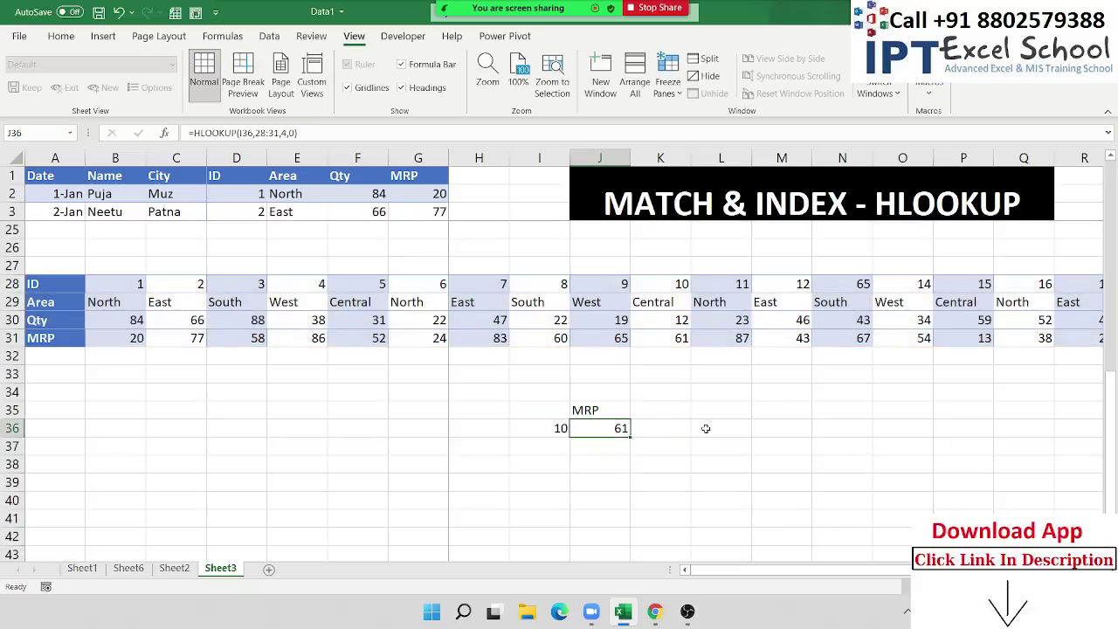
double_click(620, 428)
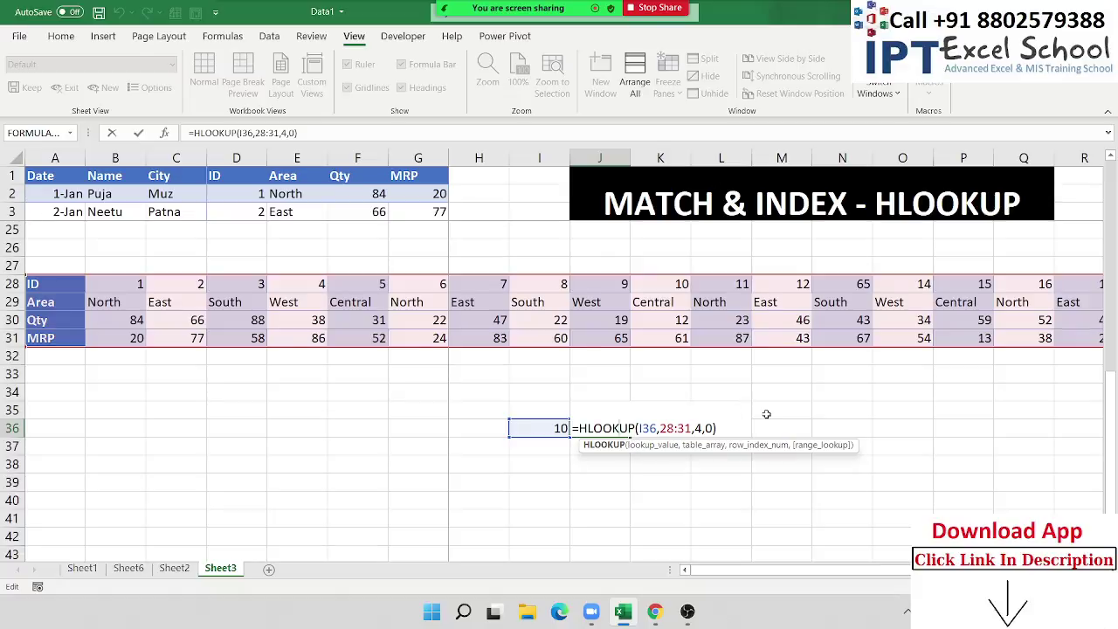
click(709, 428)
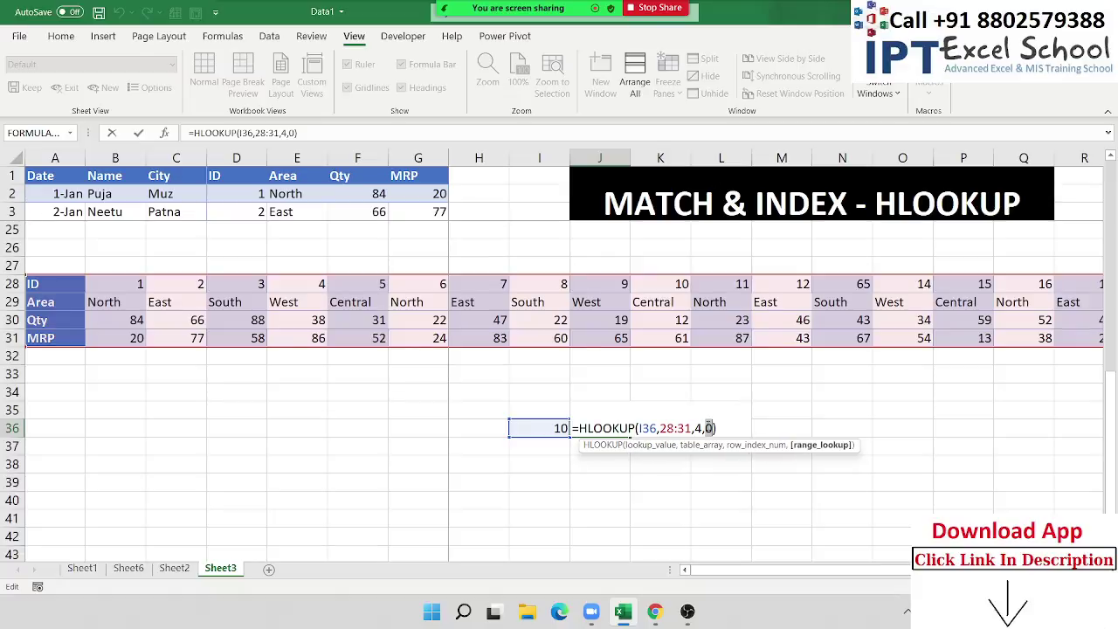
key(Return)
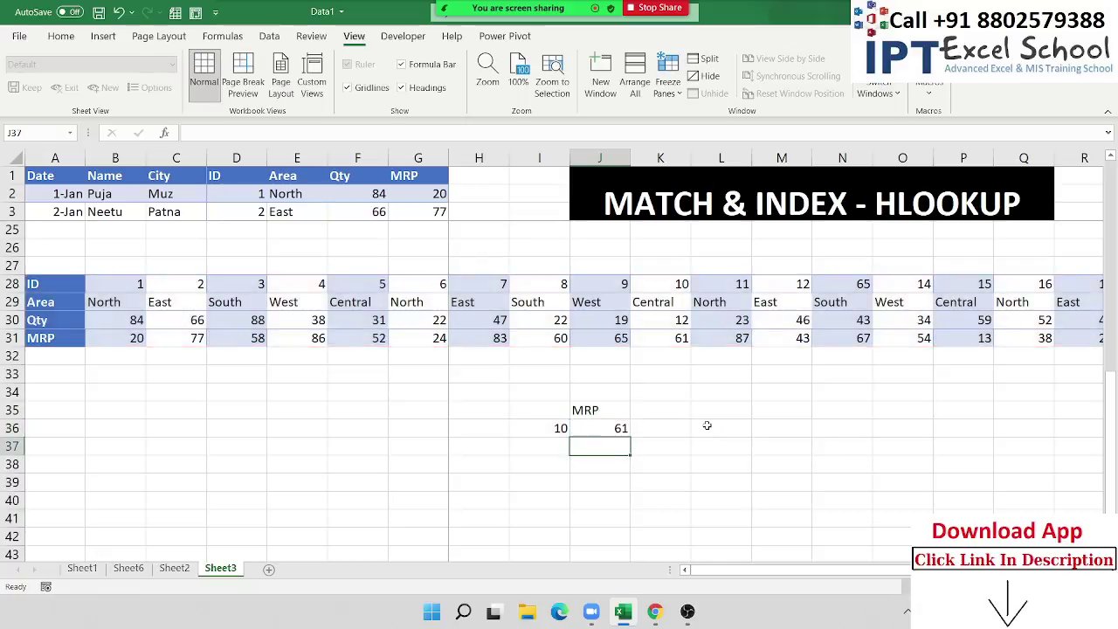
click(561, 467)
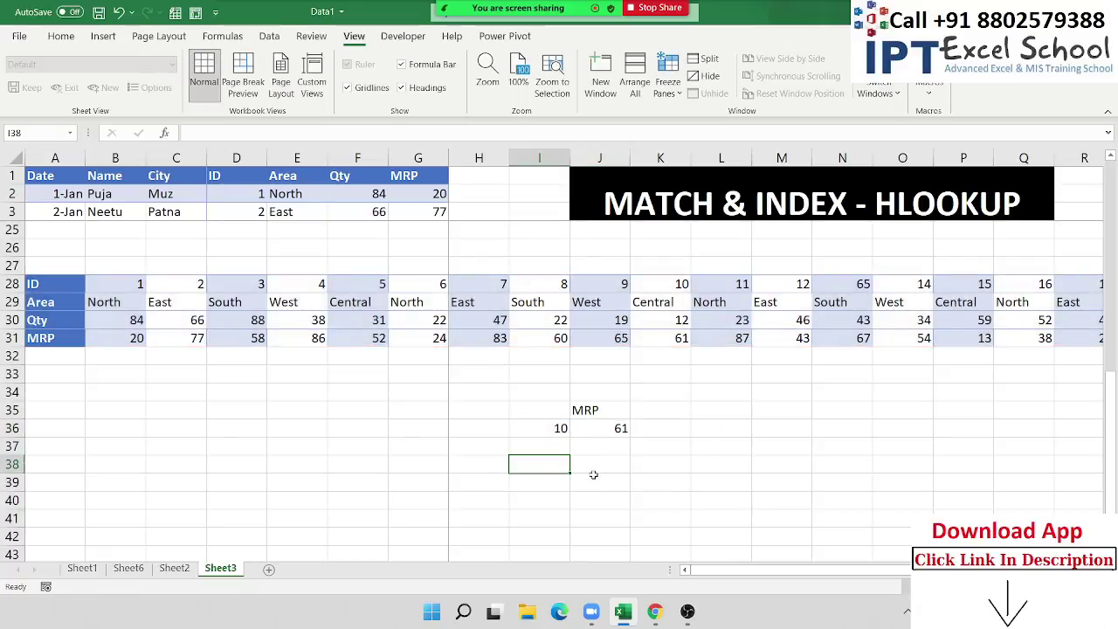
Enter =MATCH(I36,28:28,0) in I38, returning position 11
text(=mat)
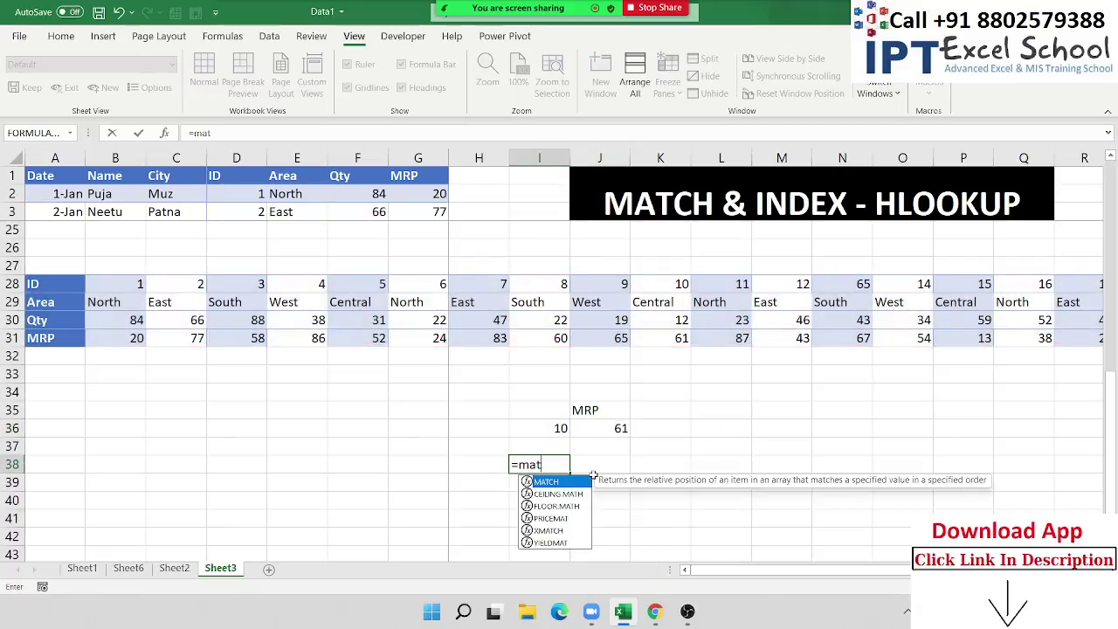
key(Tab)
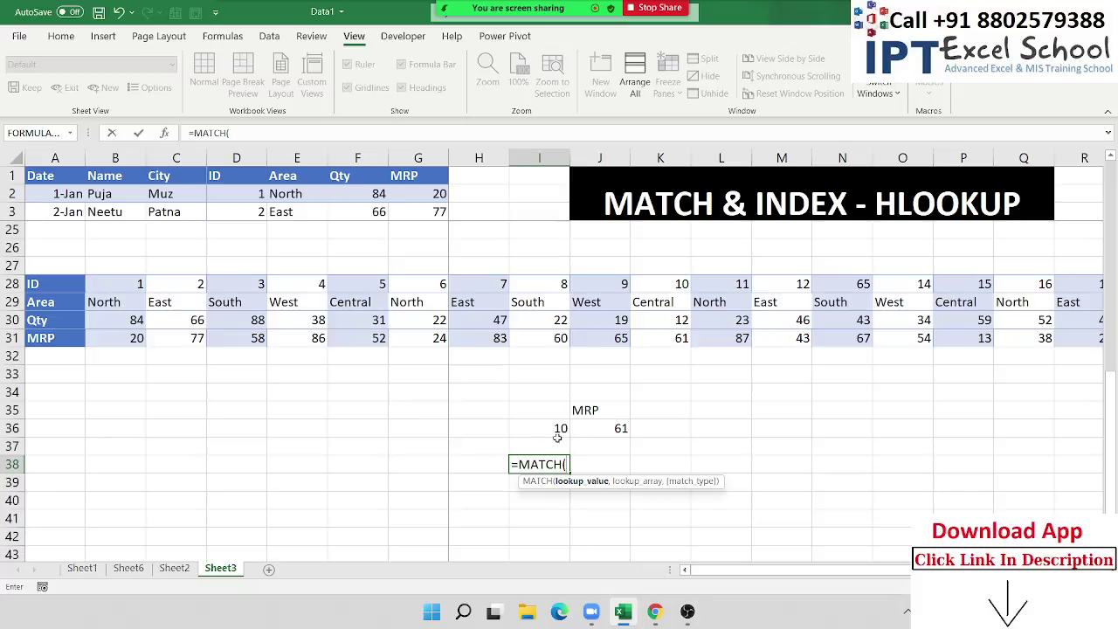
click(544, 432)
text(,)
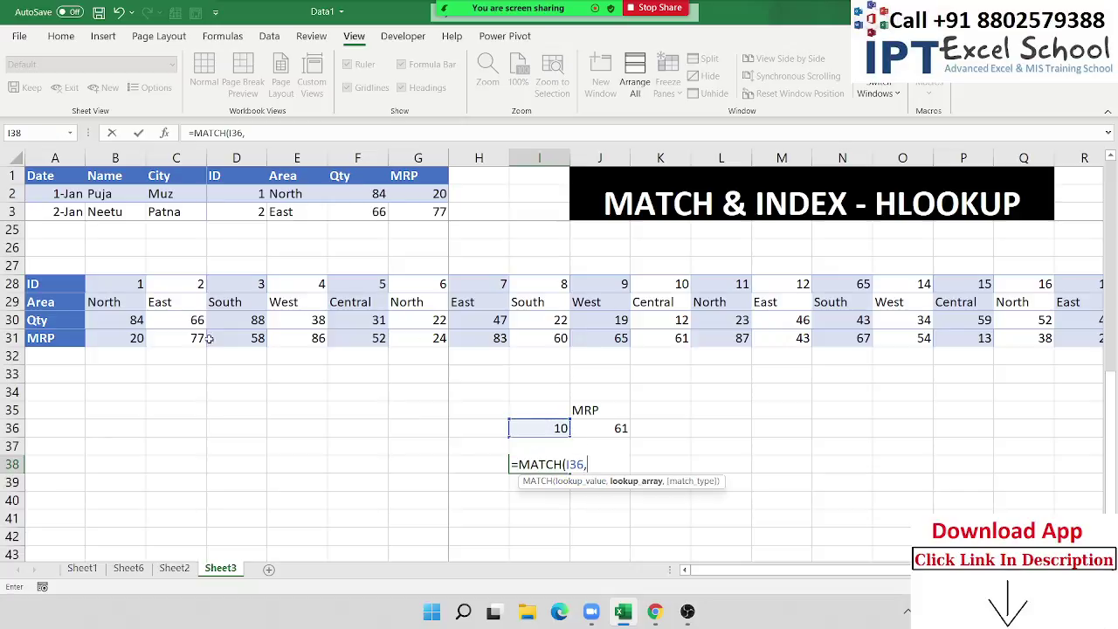
click(12, 285)
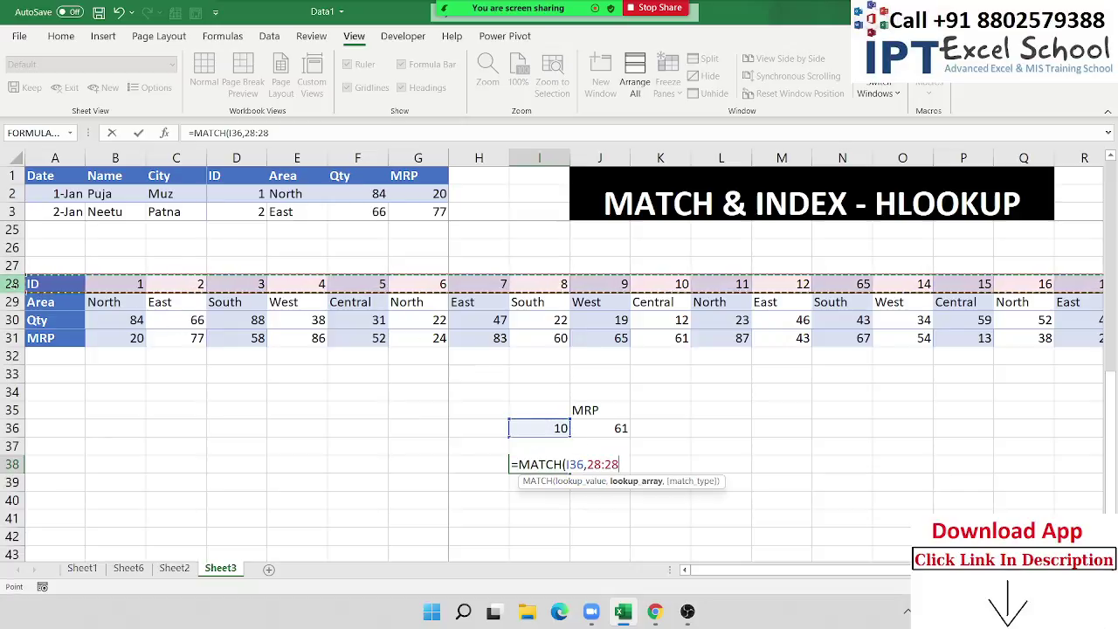
text(,0)
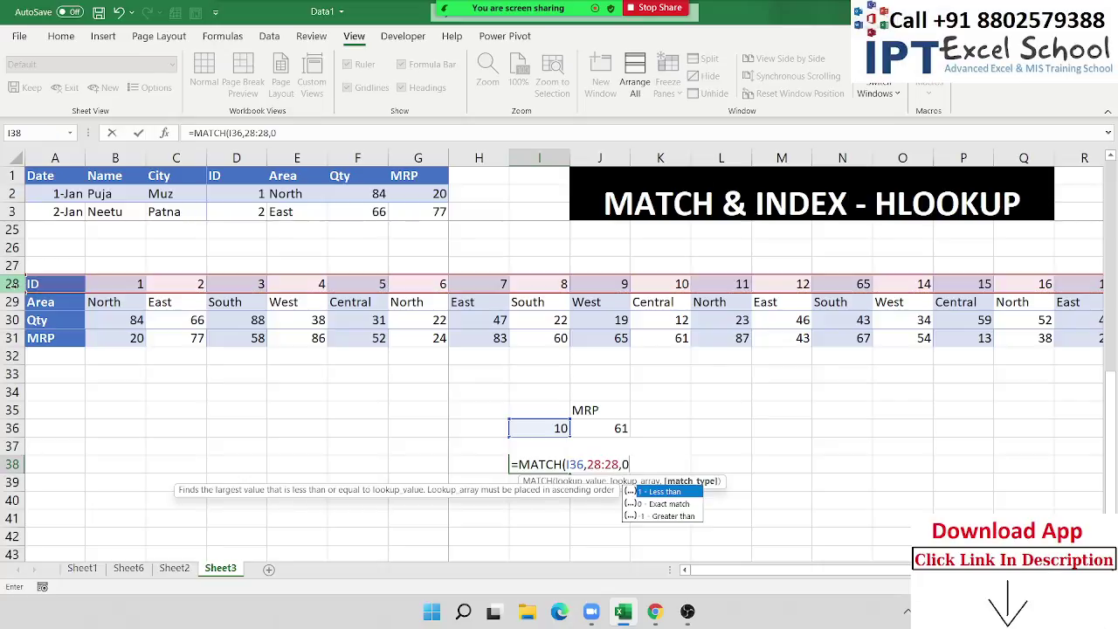
key(Return)
click(539, 464)
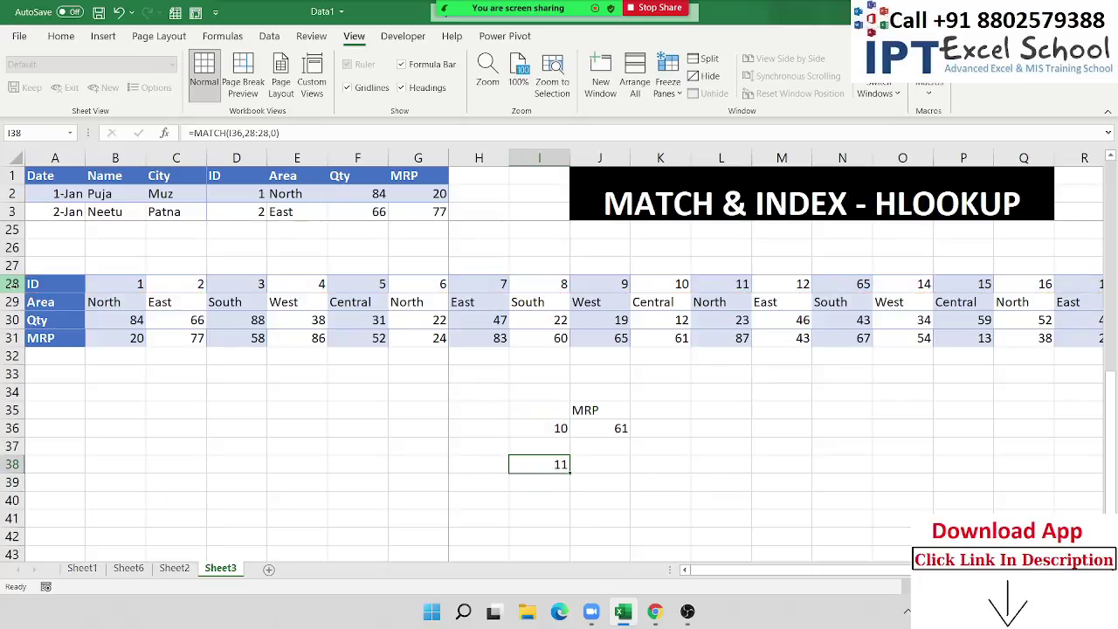
Enter =INDEX(28:31,4,I38) in J38, returning MRP 61
click(600, 464)
text(=)
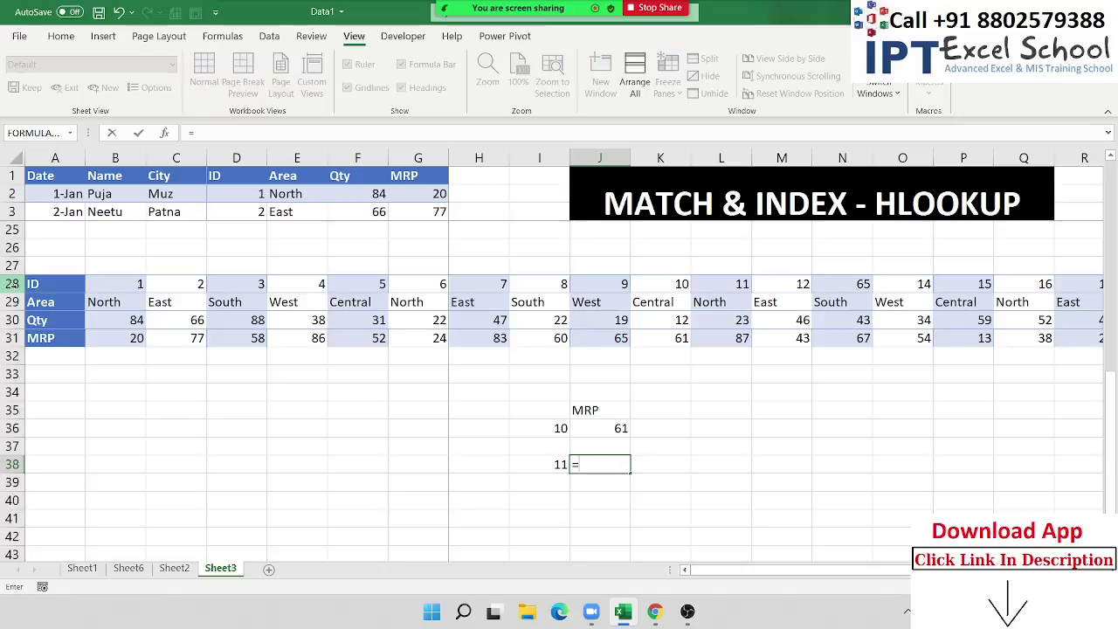
text(m)
key(BackSpace)
text(in)
key(Tab)
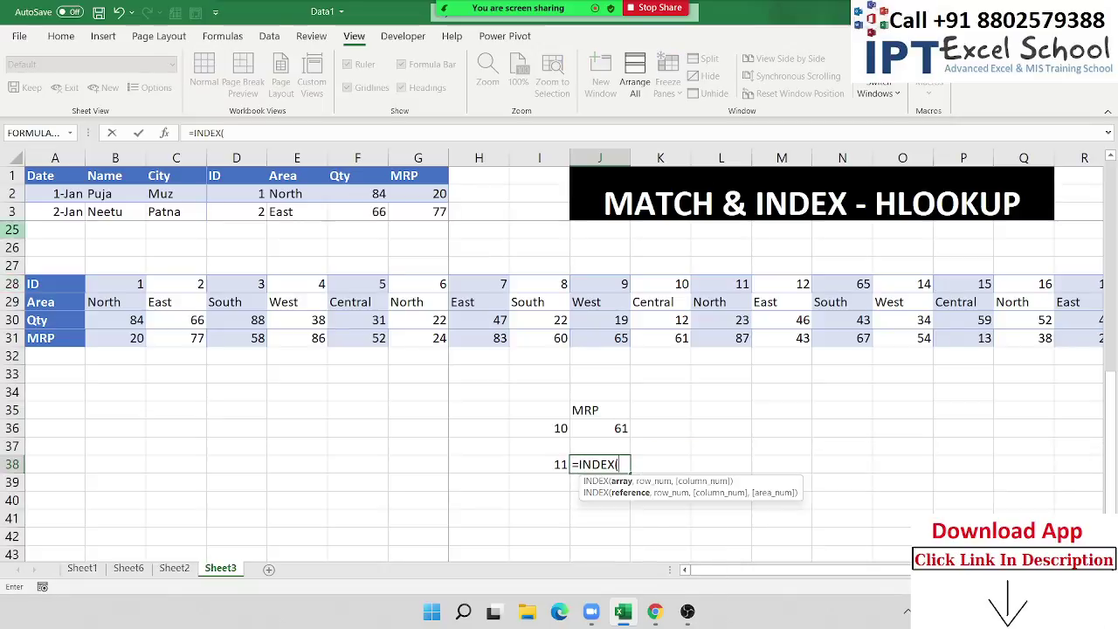
drag(12, 284, 9, 337)
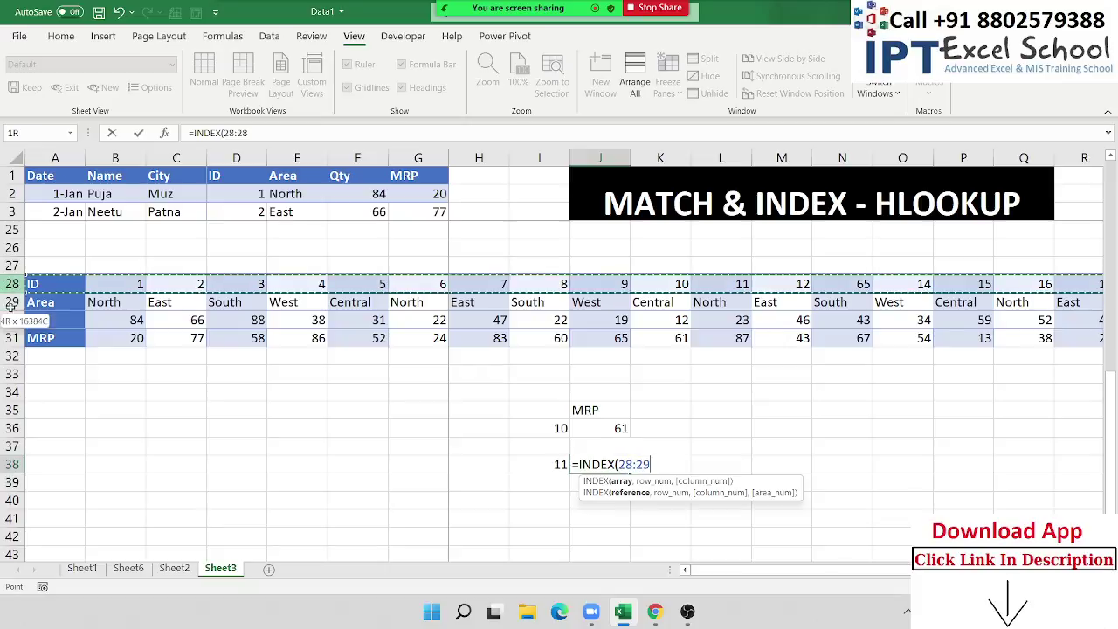
text(,)
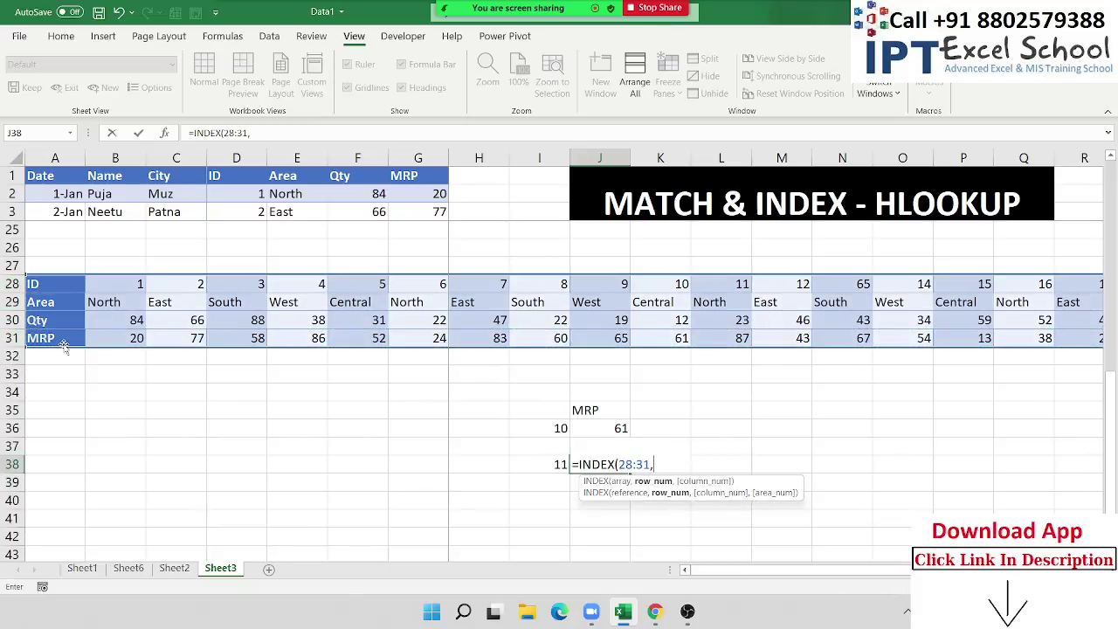
text(4,)
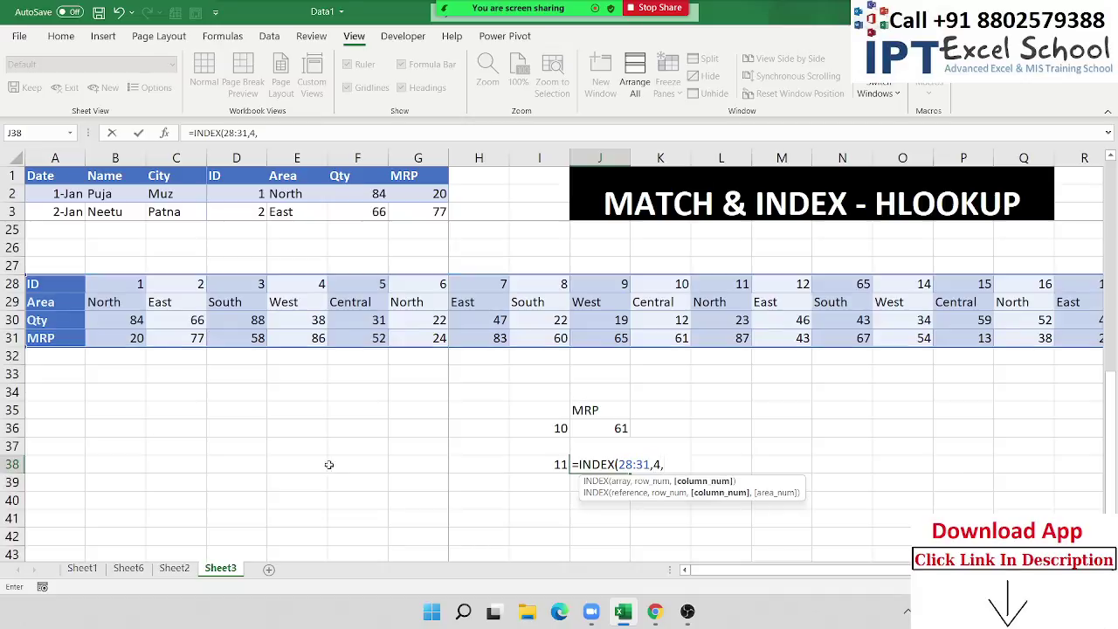
click(548, 467)
key(Return)
key(Up)
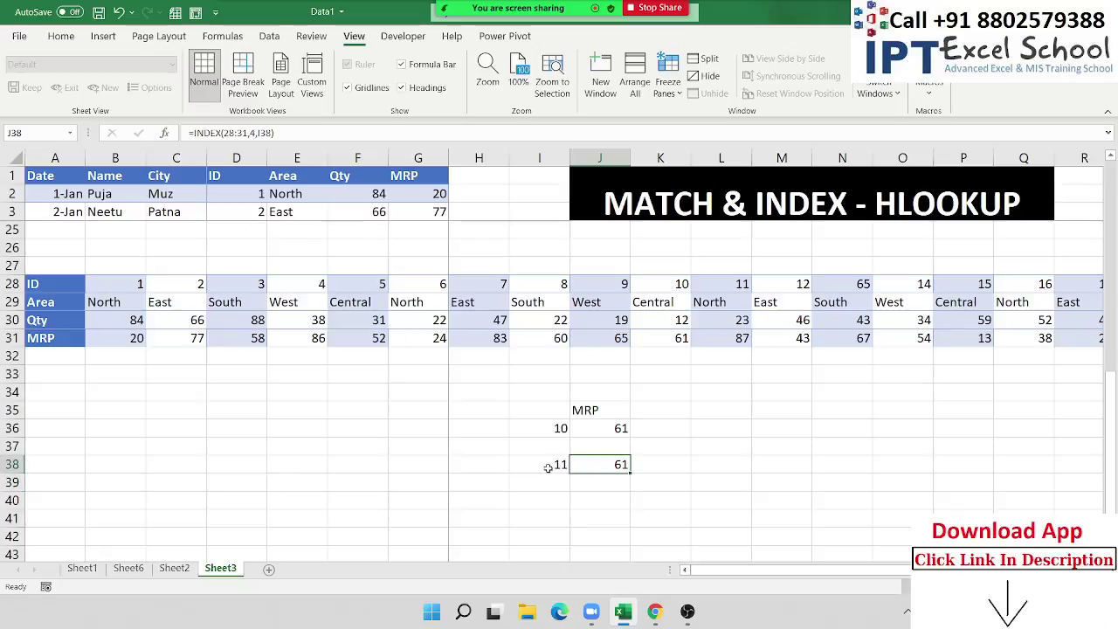
key(Up)
key(Down)
key(Left)
key(Up)
key(Up)
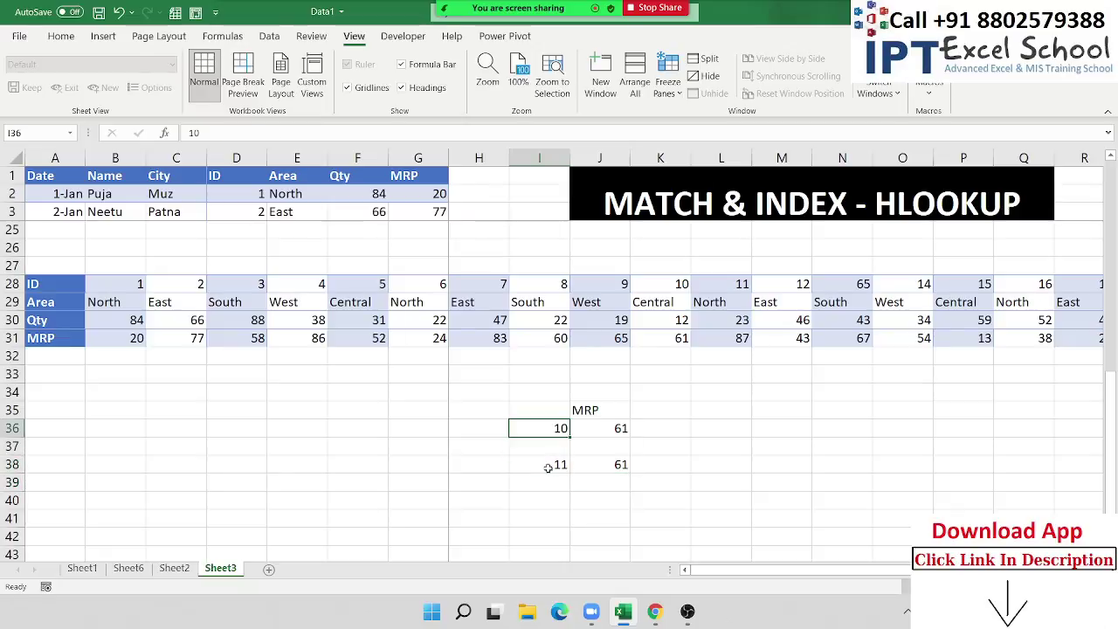
Change the lookup ID in I36 to 8
text(8)
key(Return)
key(Down)
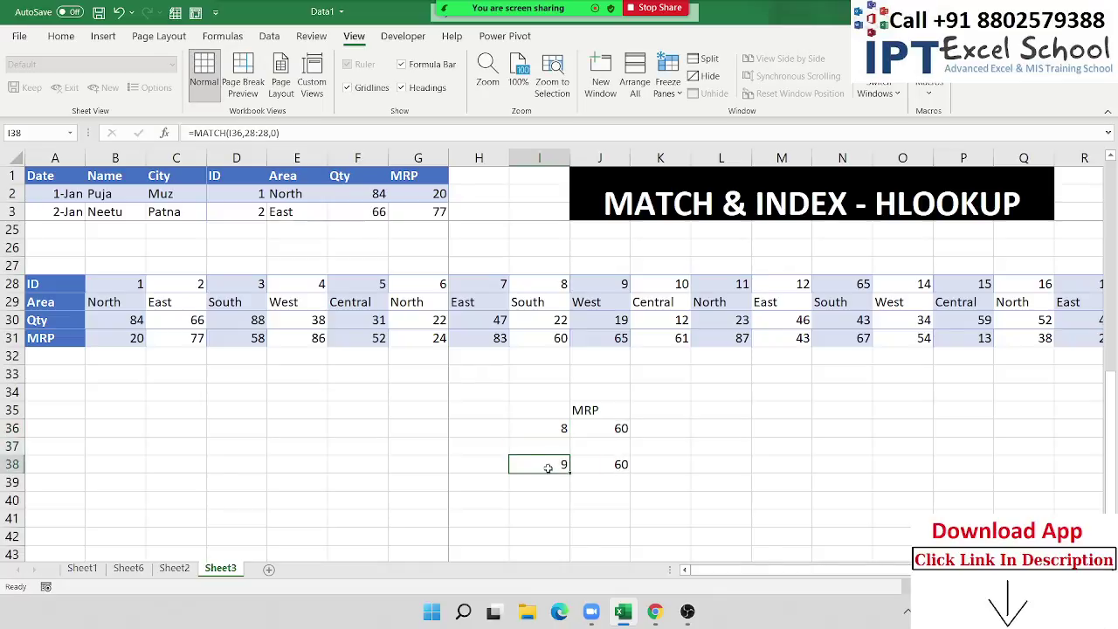
key(Right)
Copy the MATCH(I36,28:28,0) formula text from I38
click(548, 468)
double_click(548, 467)
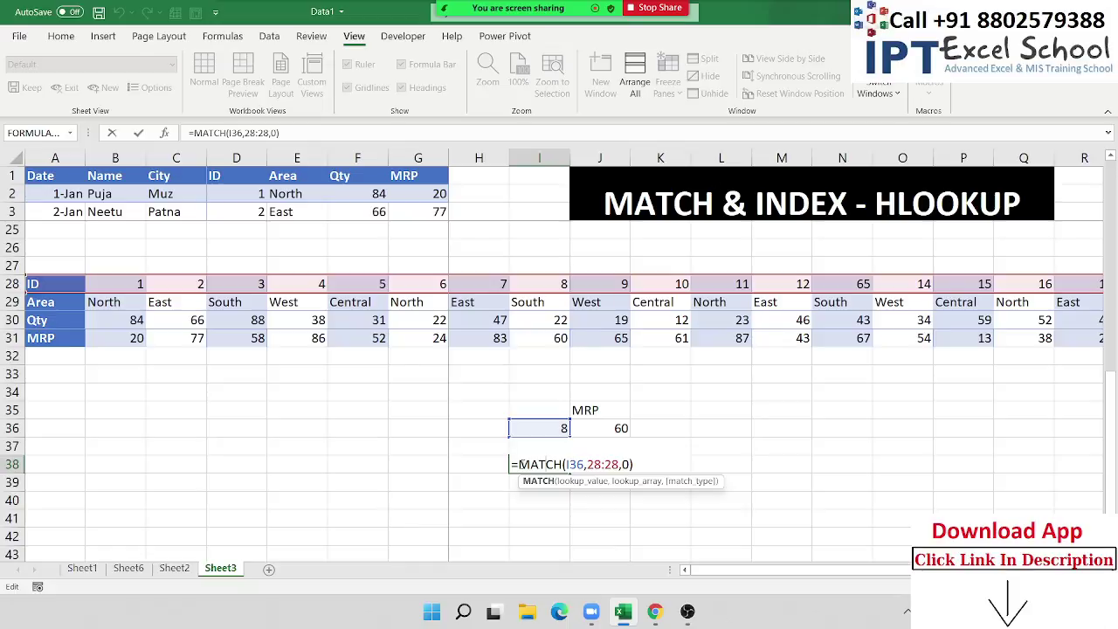
mouse_move(518, 464)
mouse_down()
mouse_move(609, 473)
mouse_move(619, 464)
mouse_up()
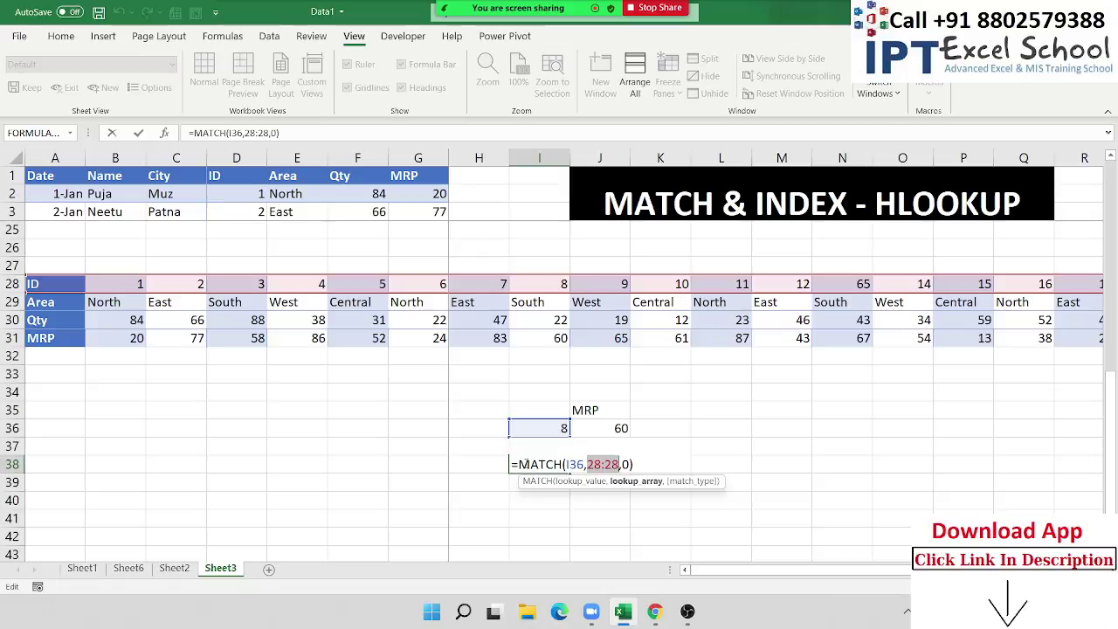
drag(519, 464, 657, 466)
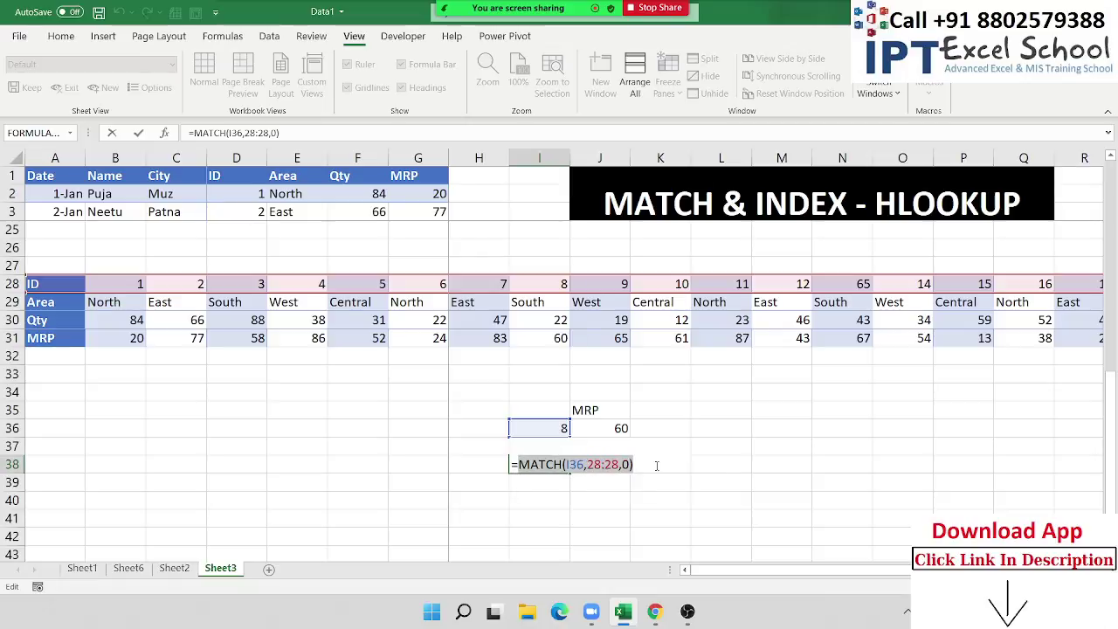
key(Return)
Replace I38 in J38's INDEX formula with MATCH(I36,28:28,0), returning MRP 60
click(582, 467)
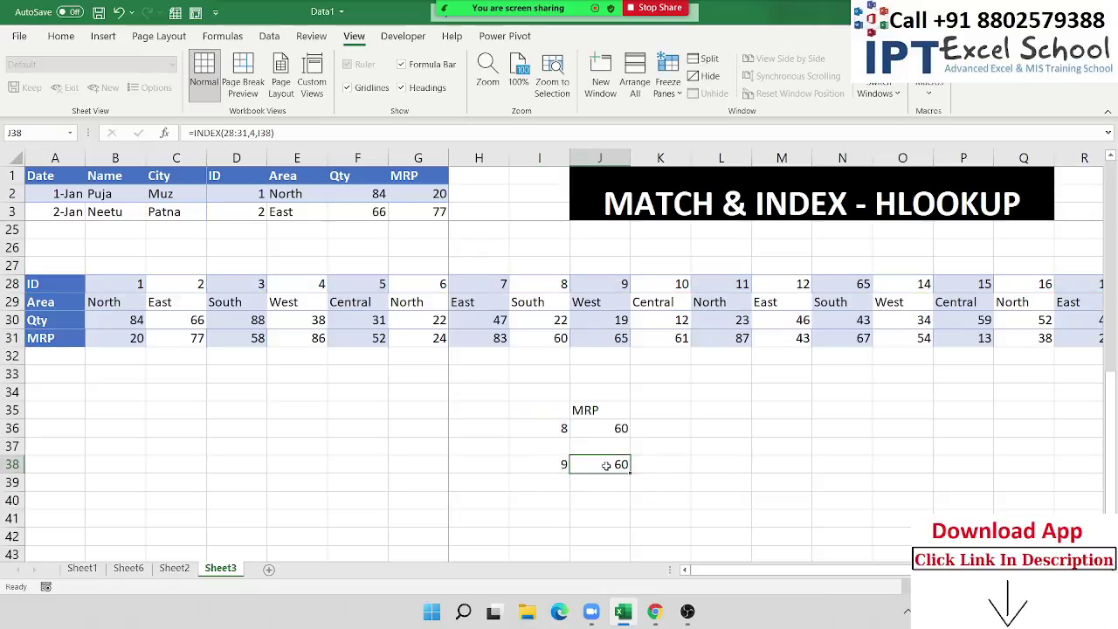
double_click(612, 464)
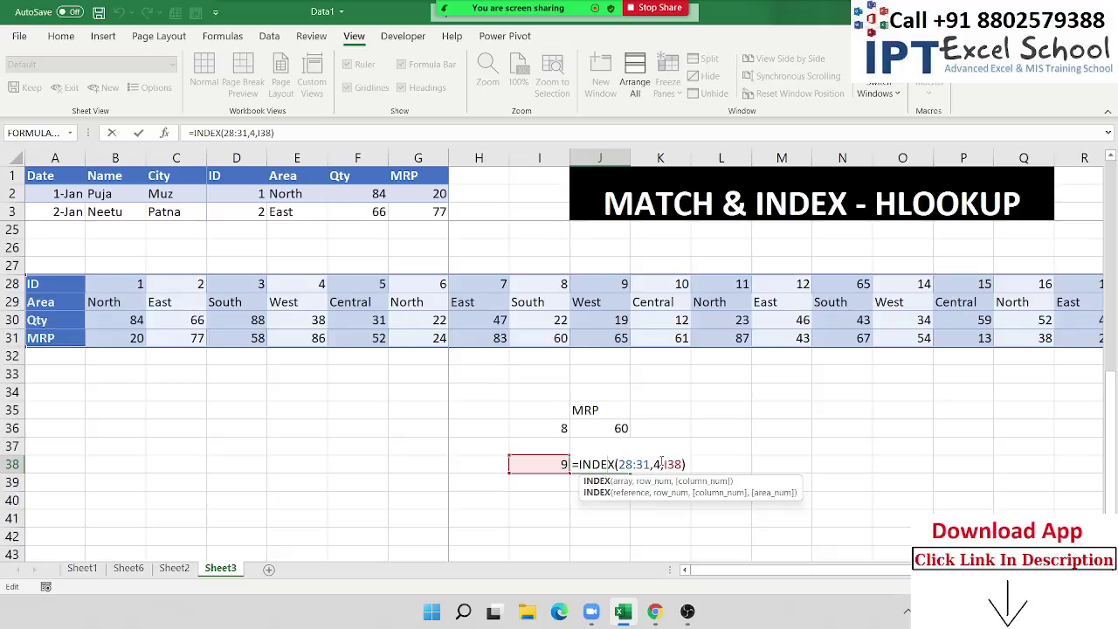
drag(664, 464, 686, 464)
text(MATCH(I36,28:28,0)))
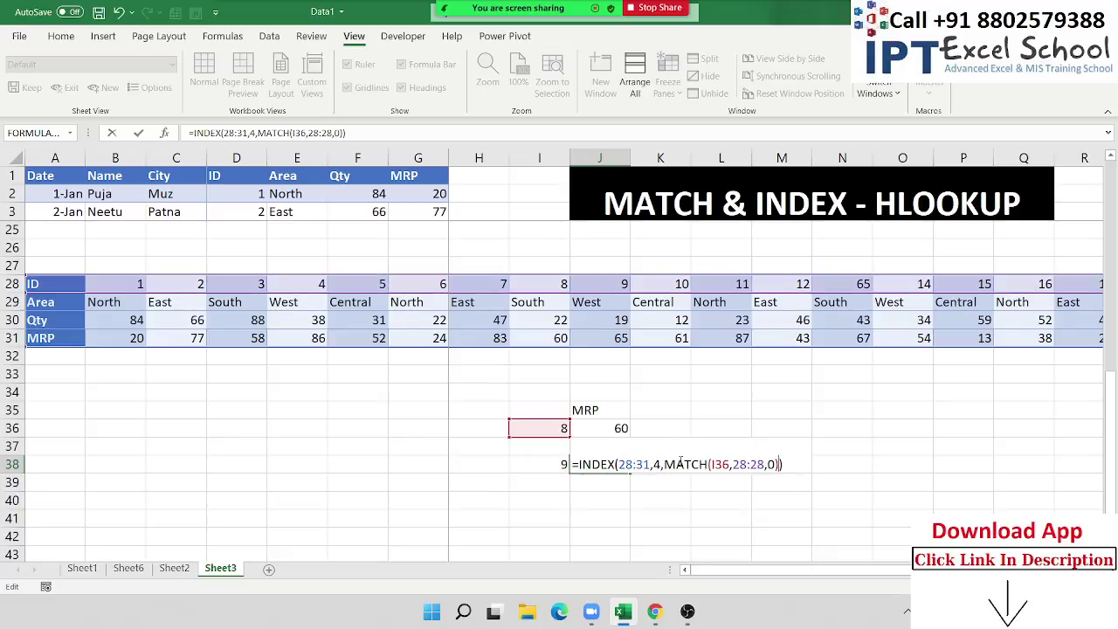
key(Return)
key(Up)
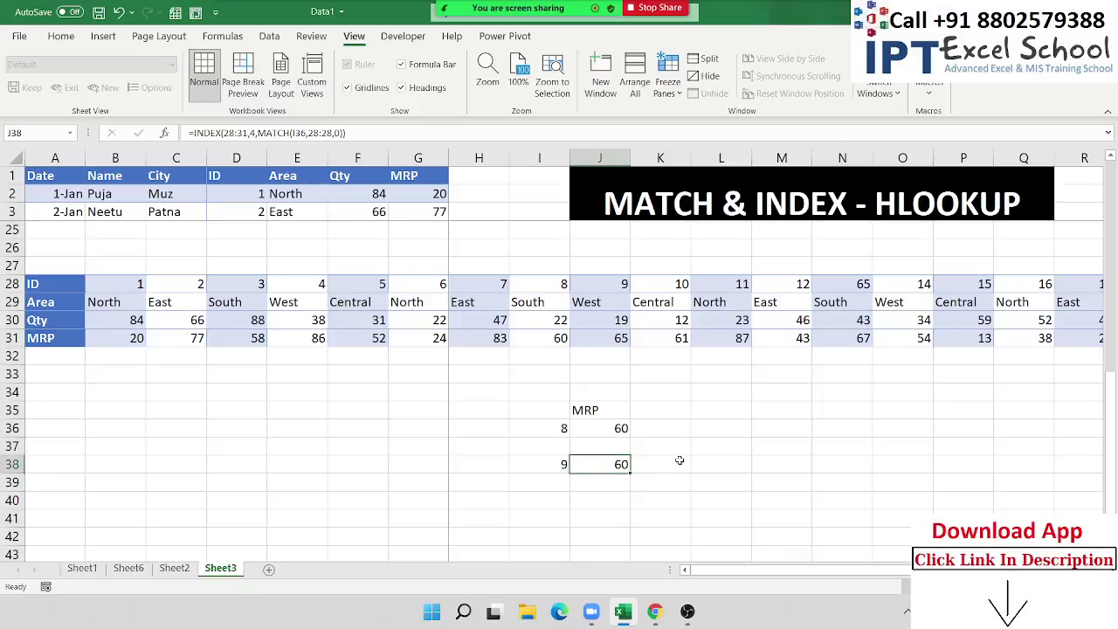
Enter =OFFSET(A28,3,I38-1) in J39
key(Down)
text(=)
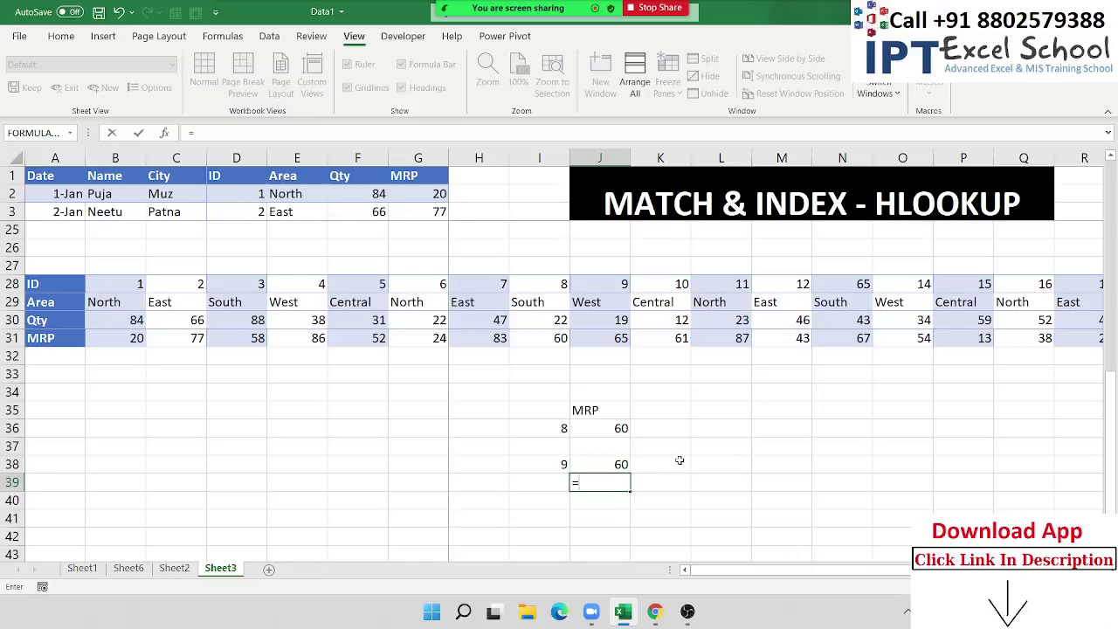
text(off)
key(Tab)
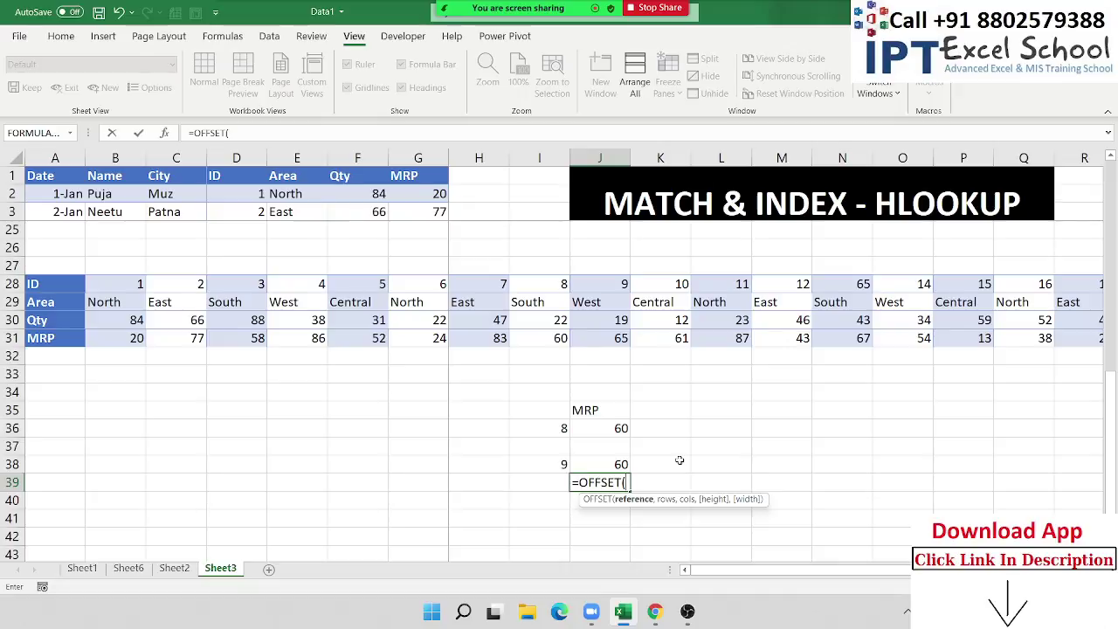
click(54, 281)
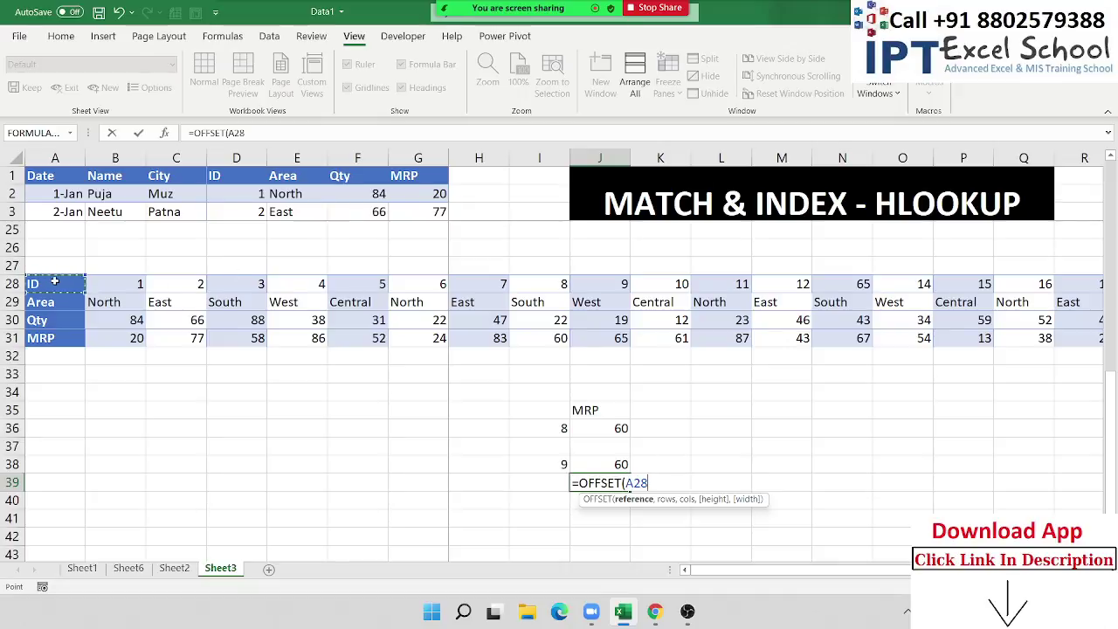
text(,)
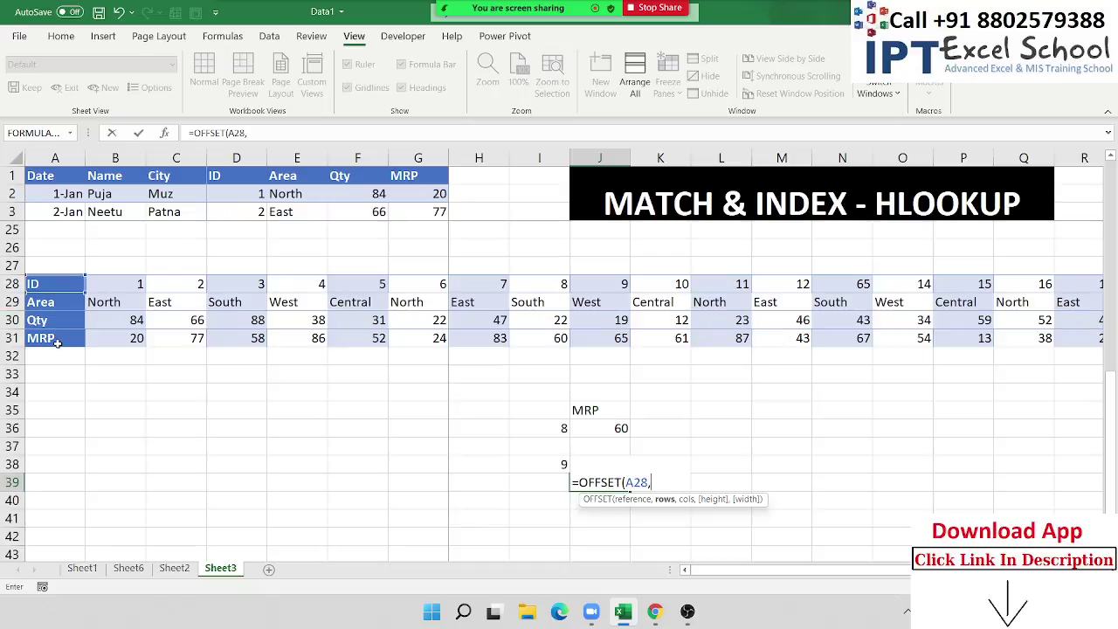
text(3)
text(,)
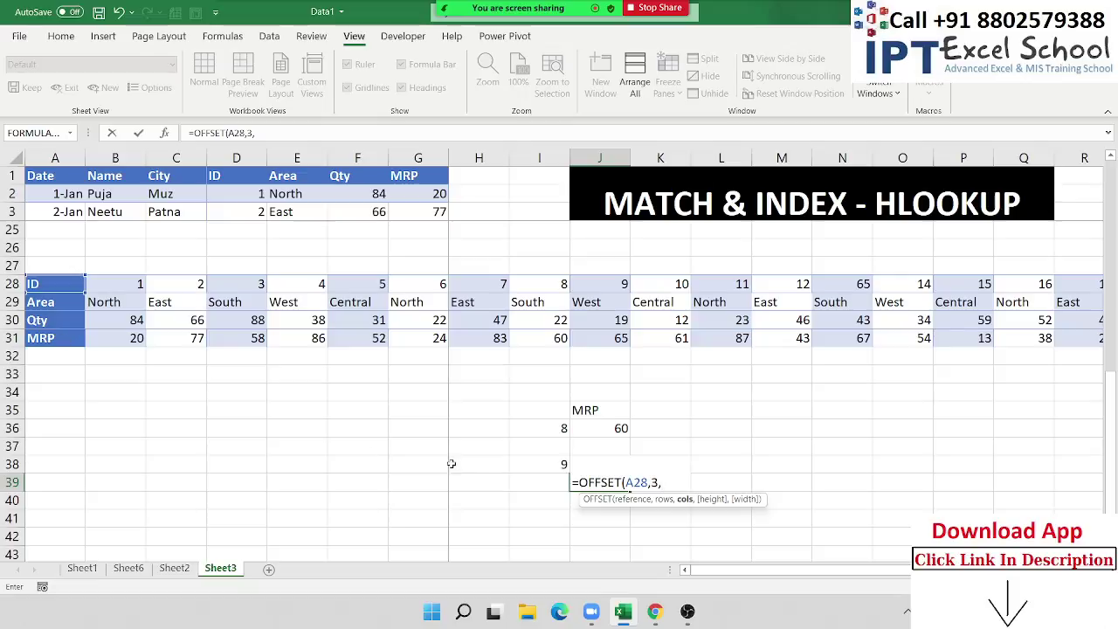
click(539, 463)
text(-)
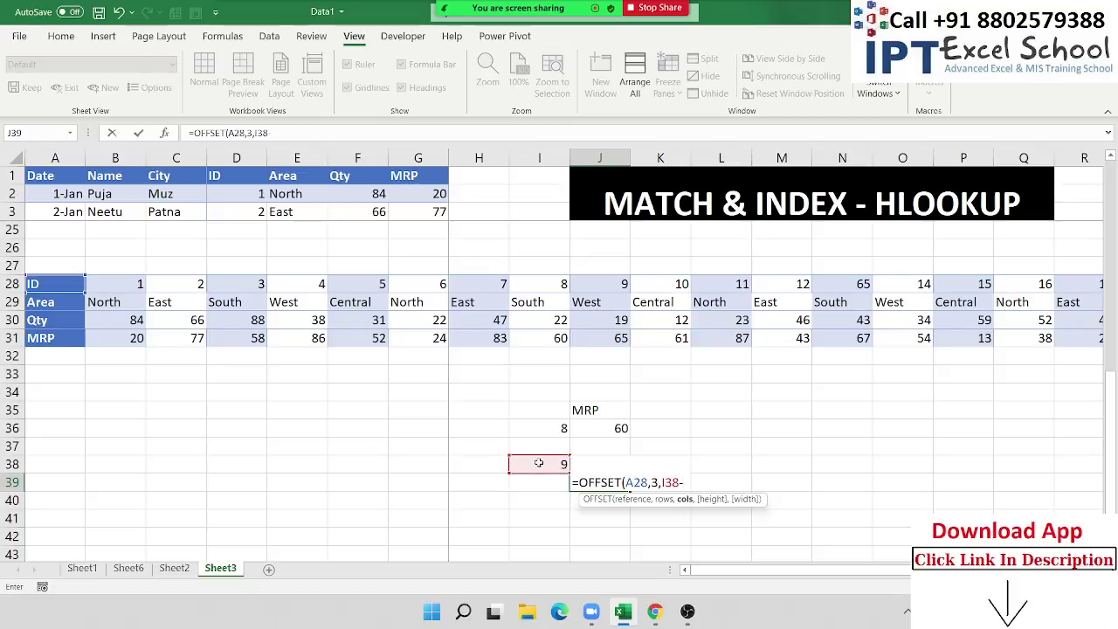
text(1)
key(Return)
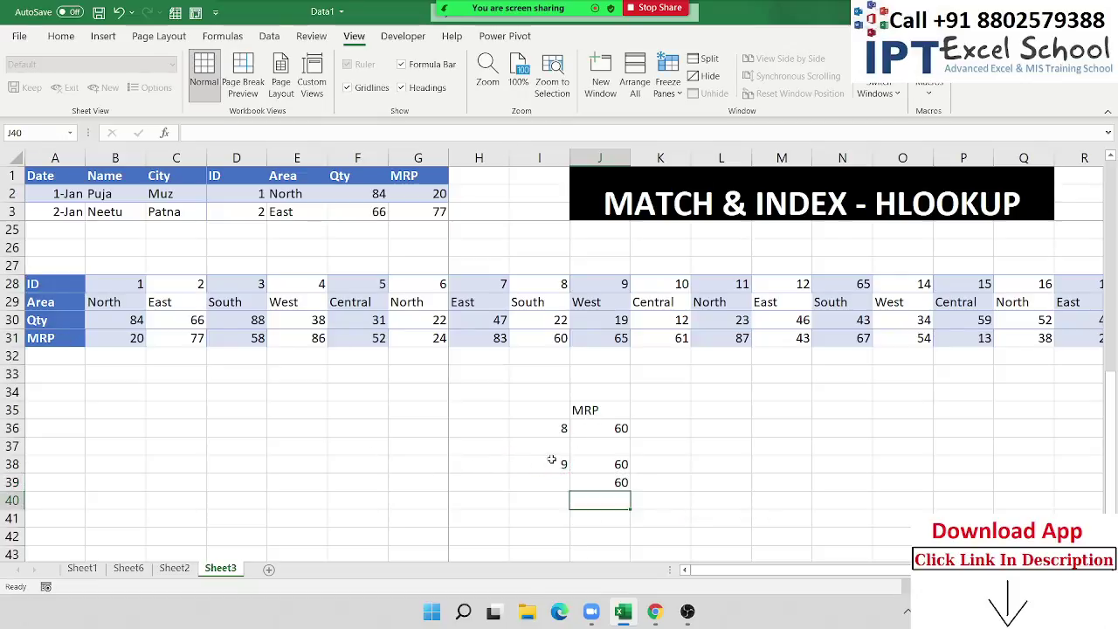
Swap I38 in J39's OFFSET for MATCH(I36,28:28,0), still returning MRP 60
double_click(551, 460)
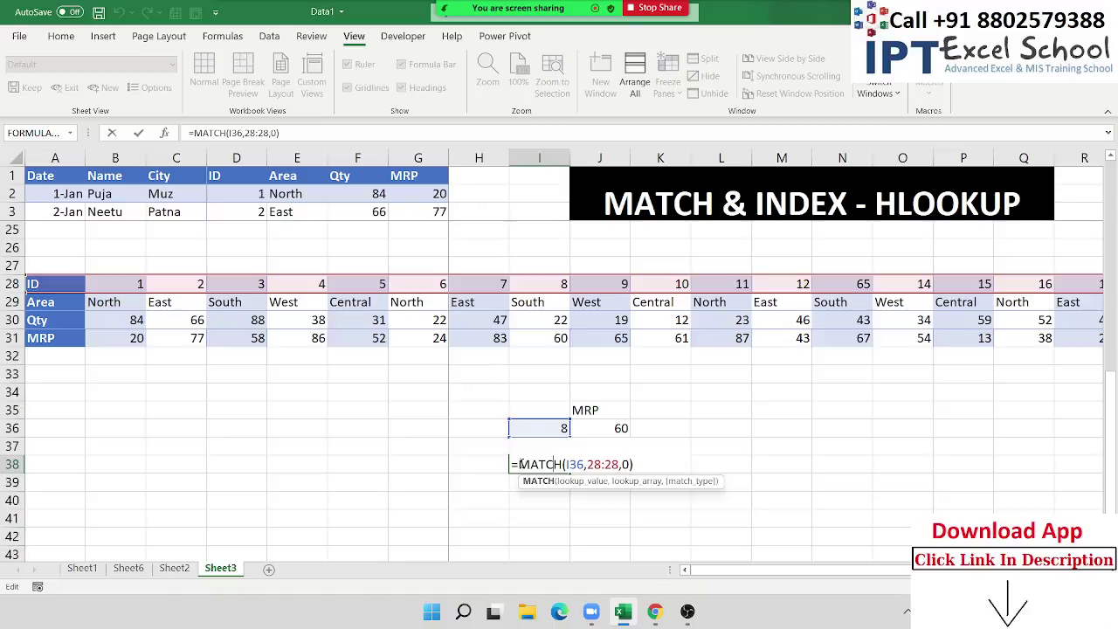
drag(520, 464, 661, 465)
key(Escape)
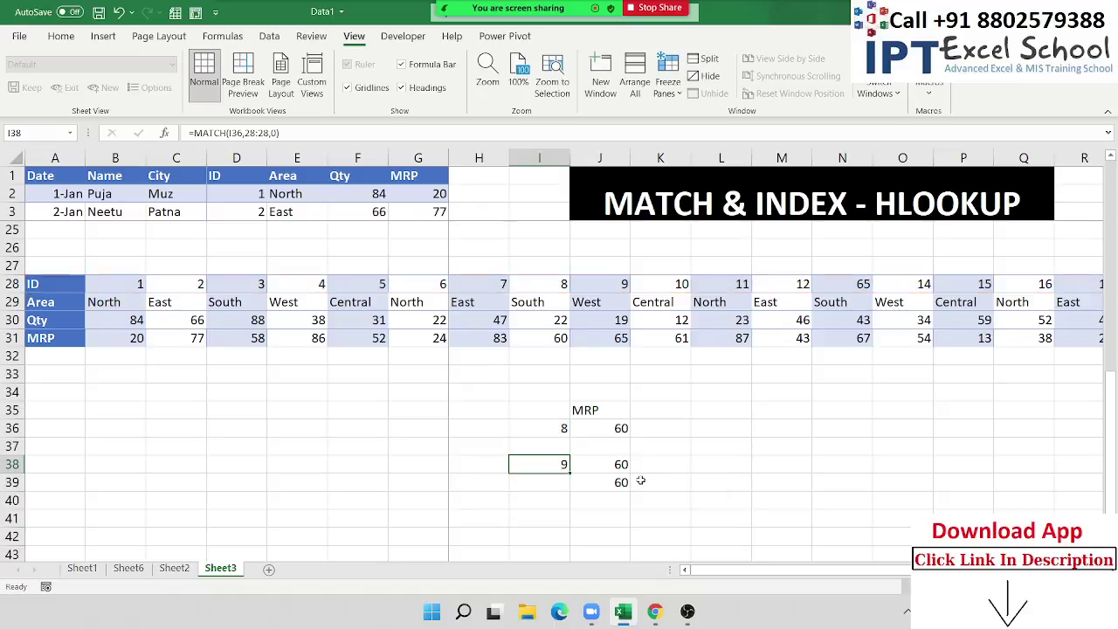
double_click(616, 485)
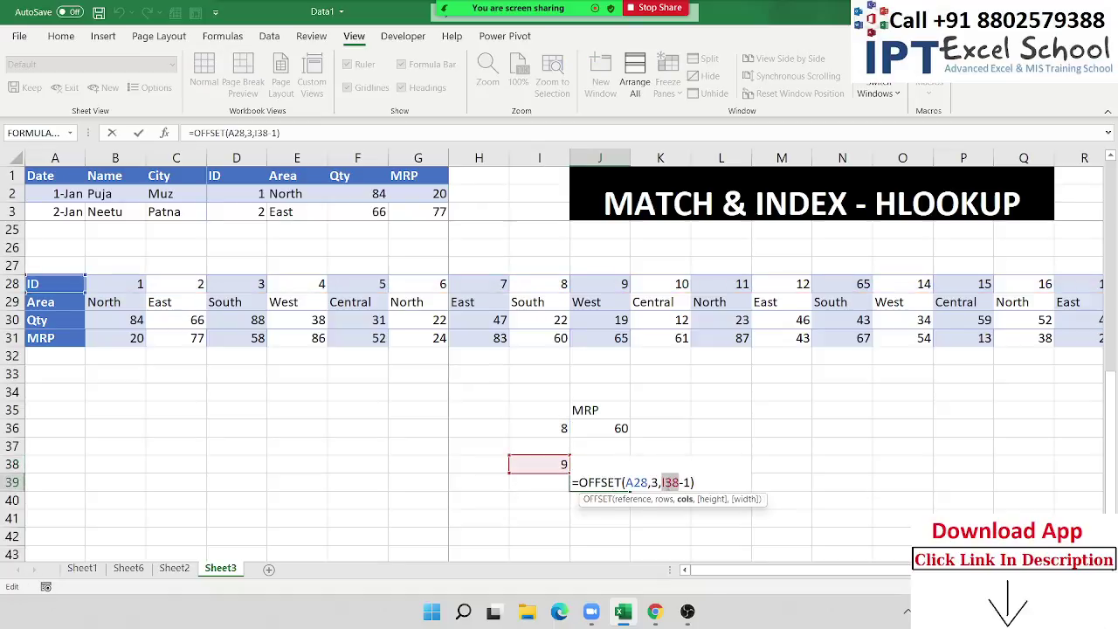
key(ctrl+v)
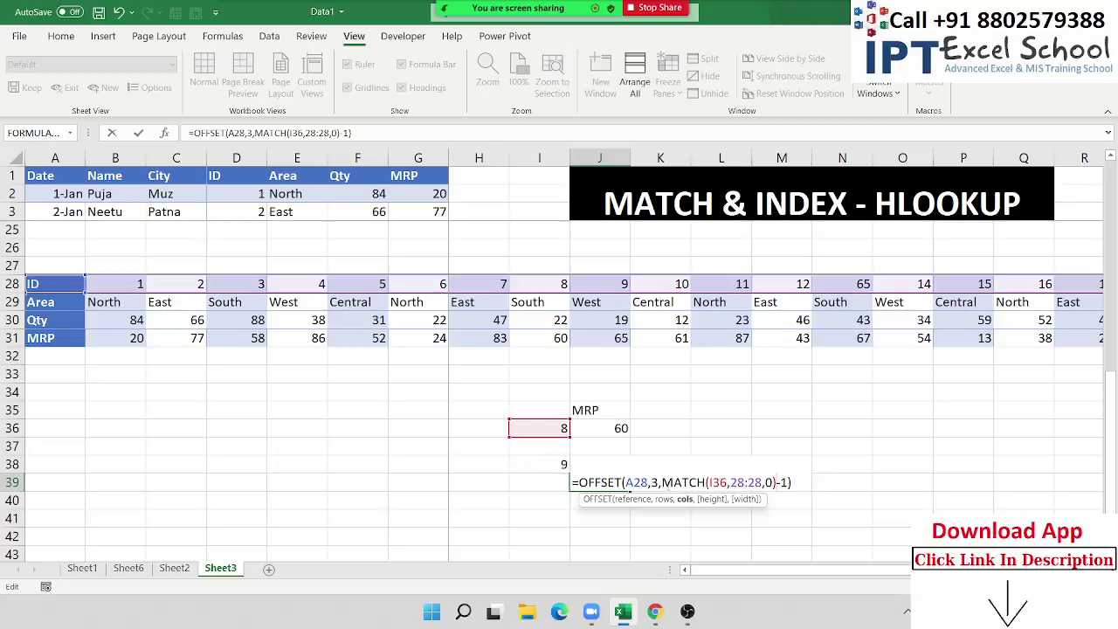
key(ctrl+Return)
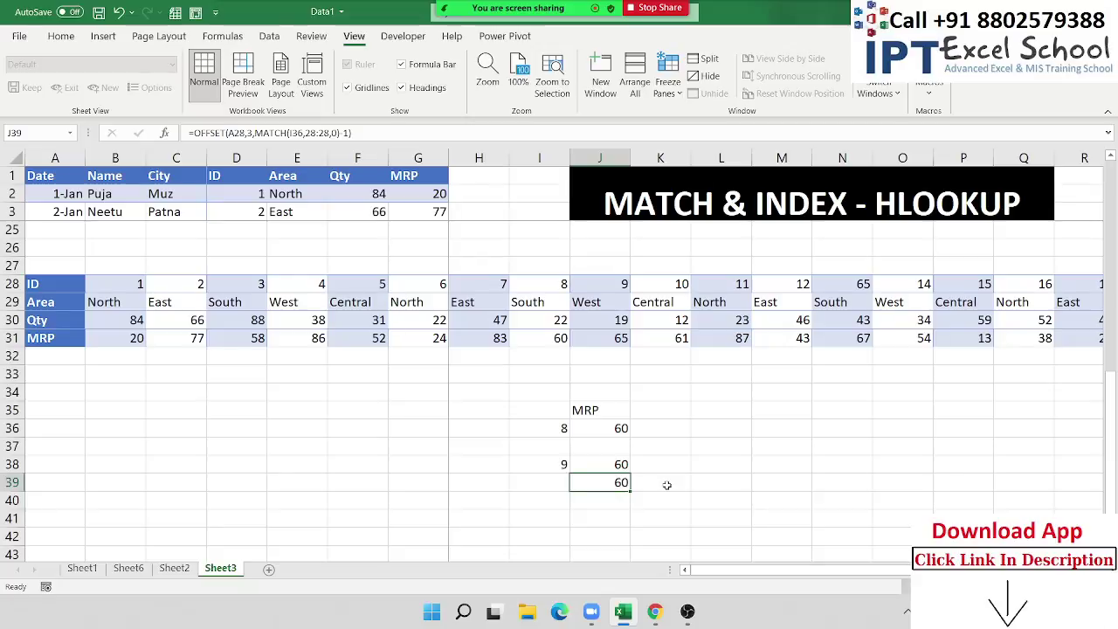
scroll(653, 394, up, 4)
scroll(653, 395, down, 2)
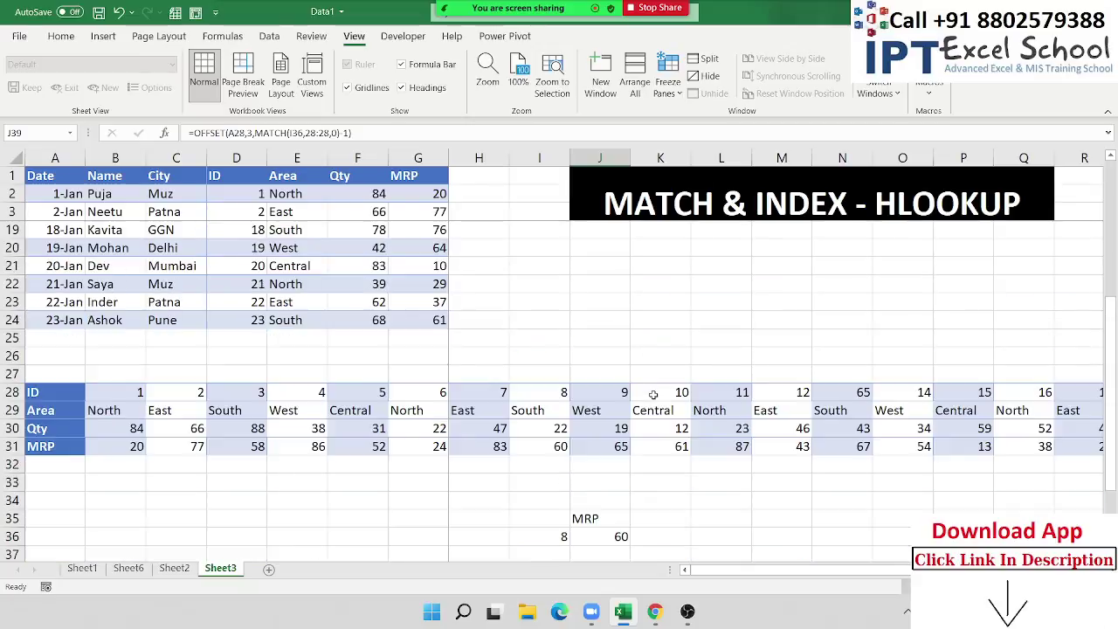
click(653, 393)
scroll(652, 395, up, 5)
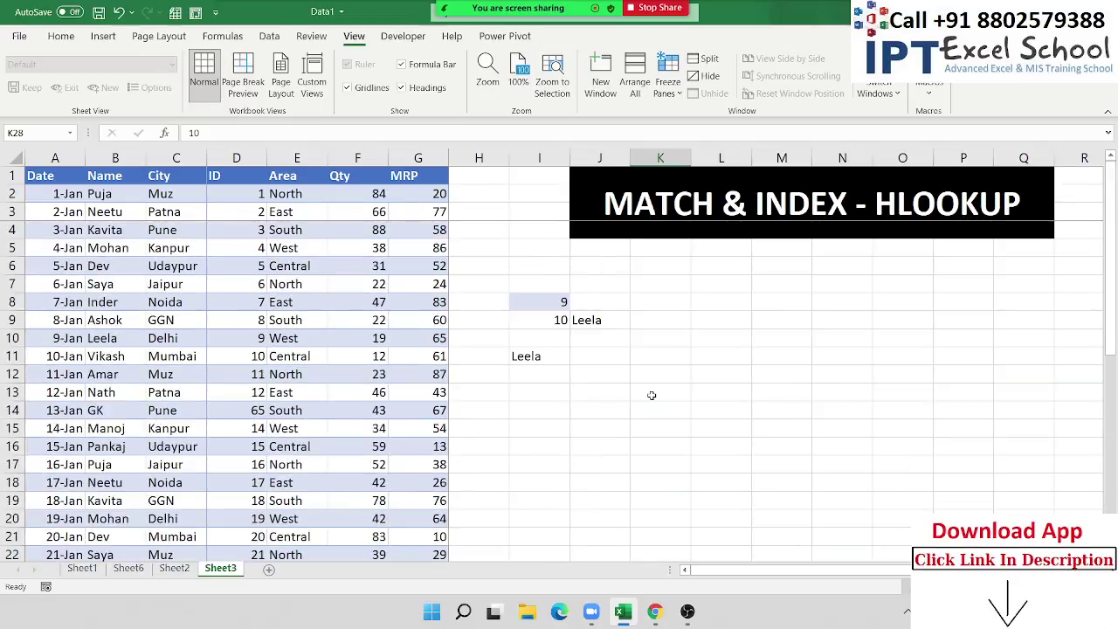
Enter lookup ID 9 in K12 and a City heading in L11
scroll(379, 303, down, 4)
scroll(379, 302, down, 2)
scroll(379, 302, up, 6)
scroll(379, 303, down, 1)
scroll(379, 303, down, 7)
scroll(582, 455, up, 7)
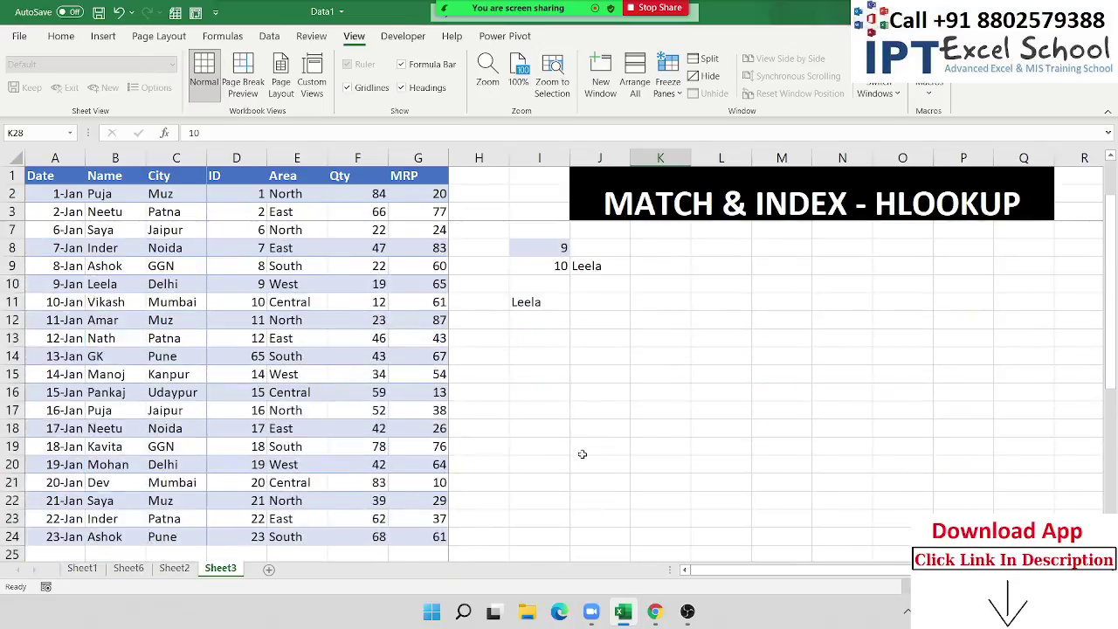
scroll(582, 454, up, 1)
click(636, 376)
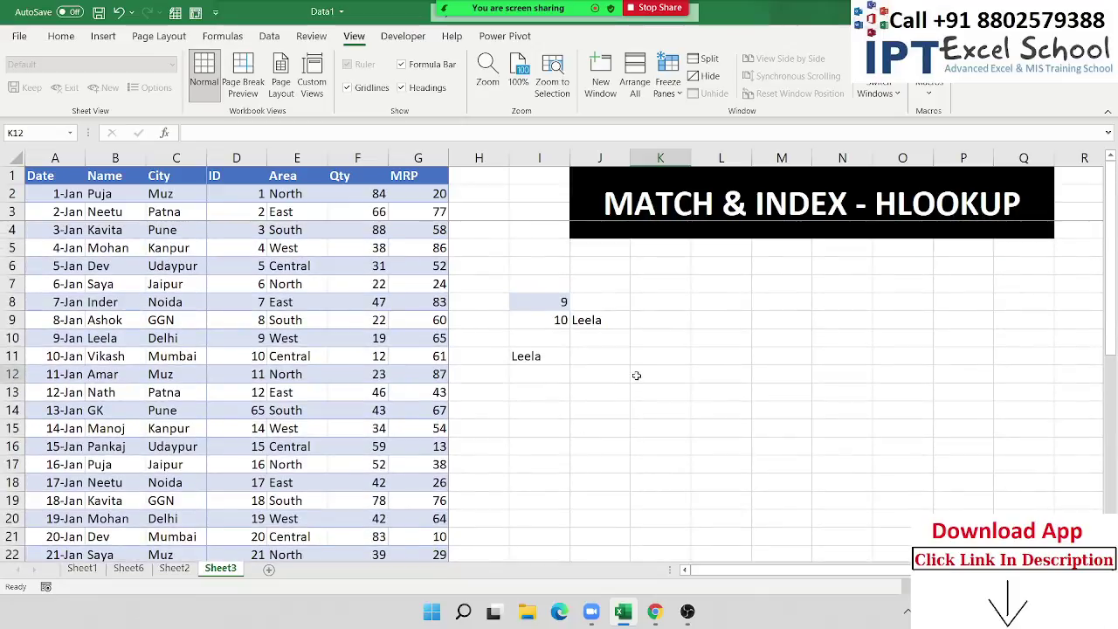
text(9)
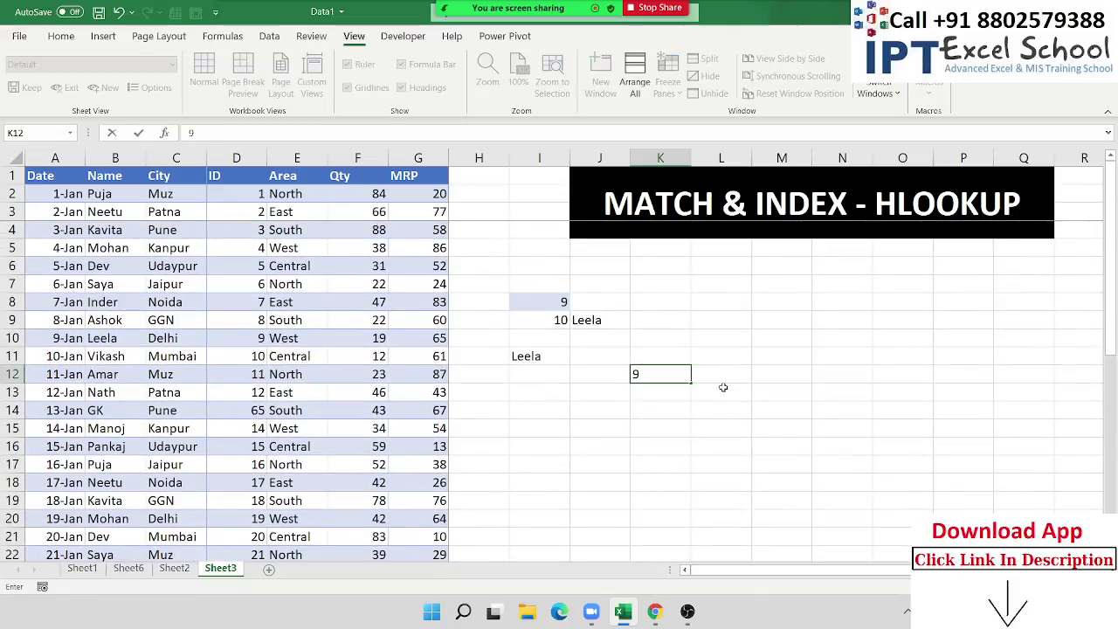
key(ctrl+Return)
key(Up)
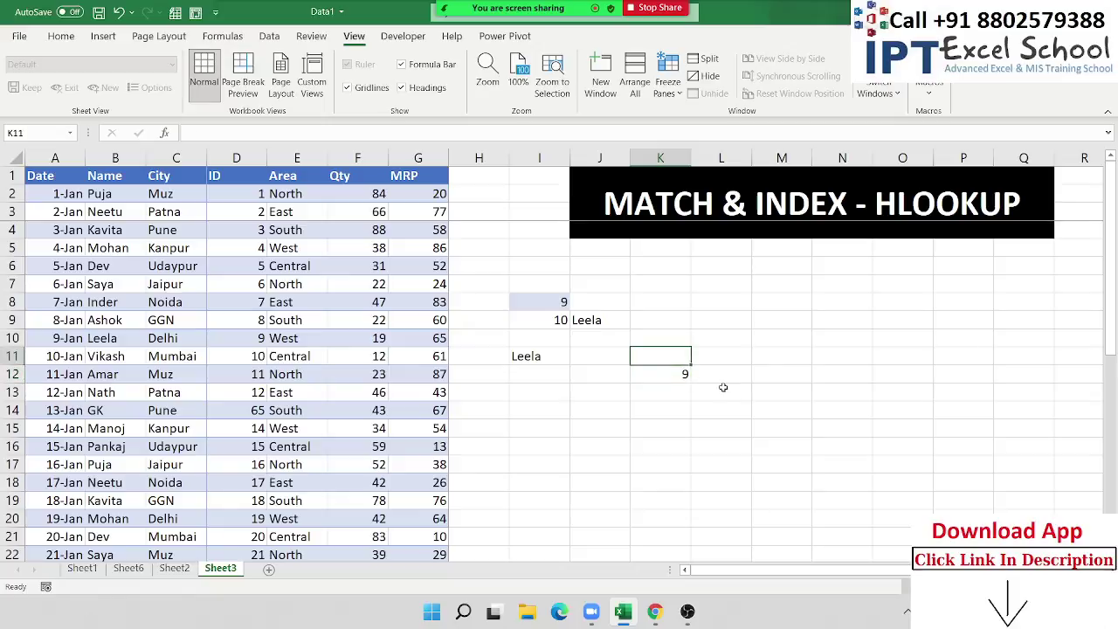
key(Right)
text(C)
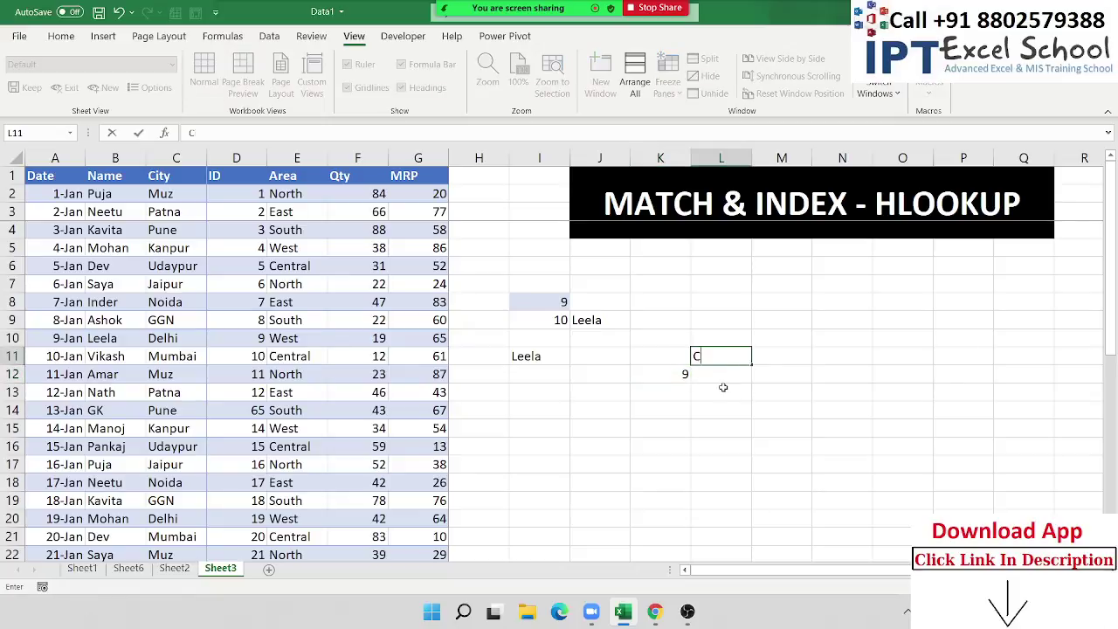
text(ity)
key(Return)
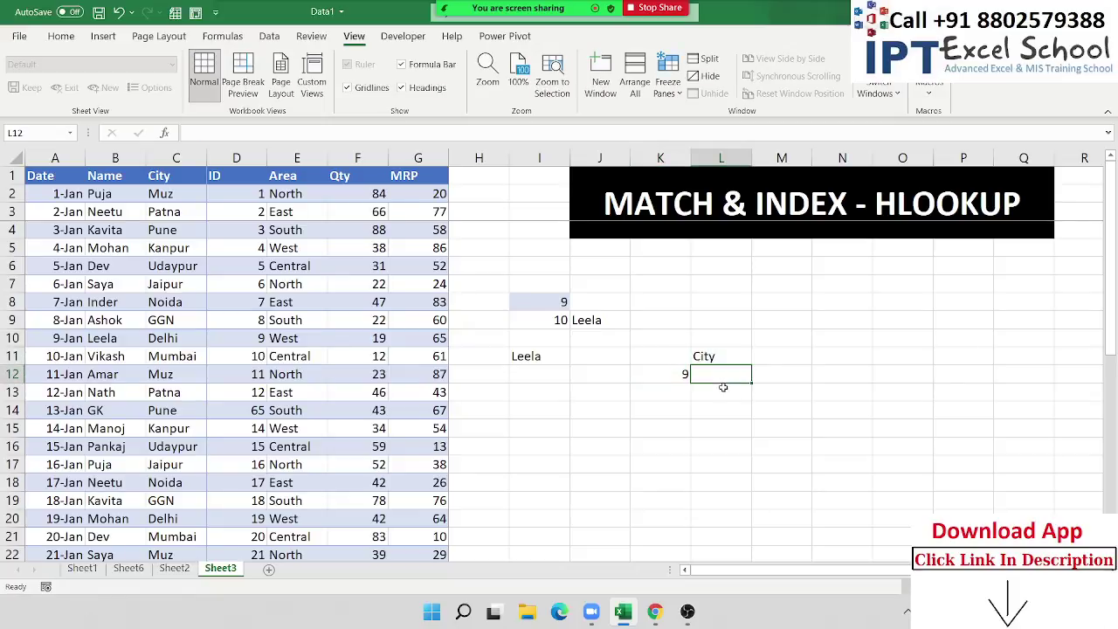
Enter =XLOOKUP(K12,D:D,C:C,"DNF",0) in L12, returning Delhi
text(=)
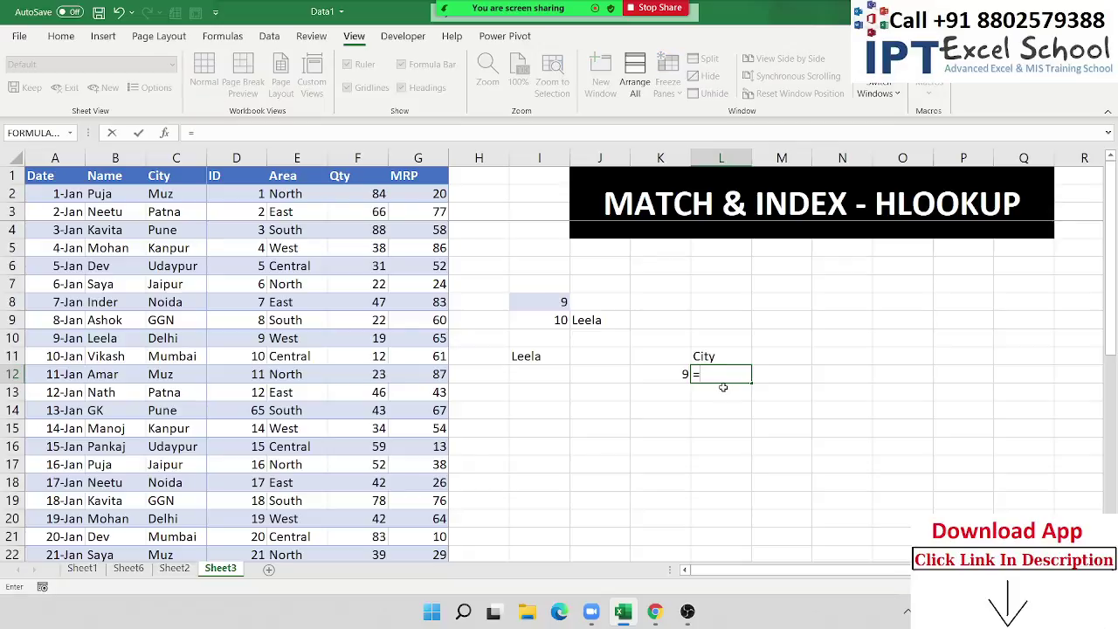
text(xl)
key(Tab)
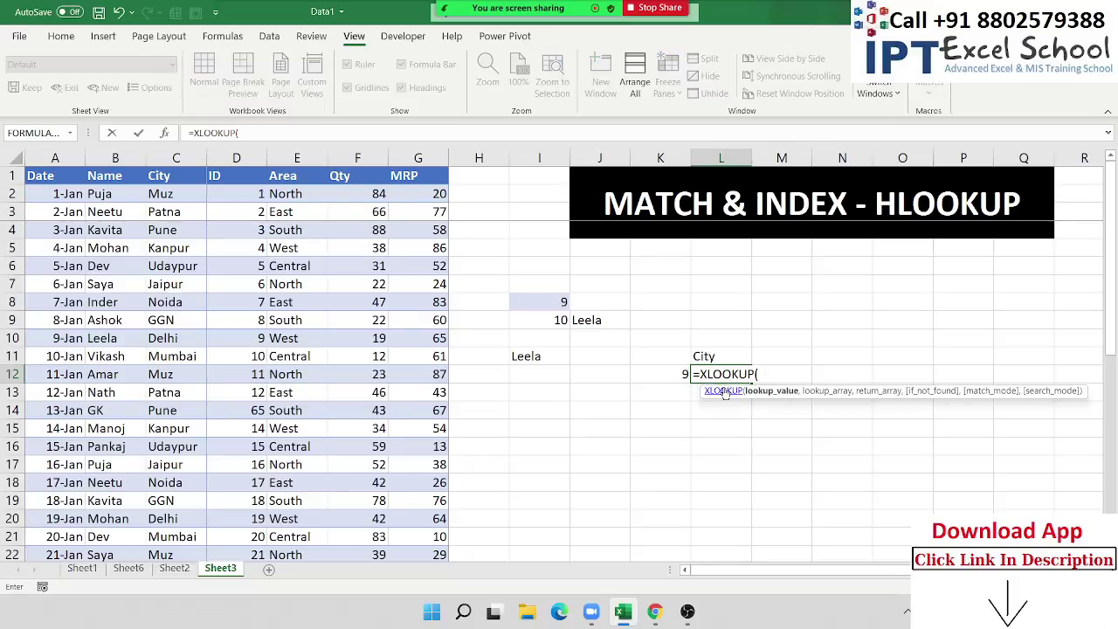
key(Left)
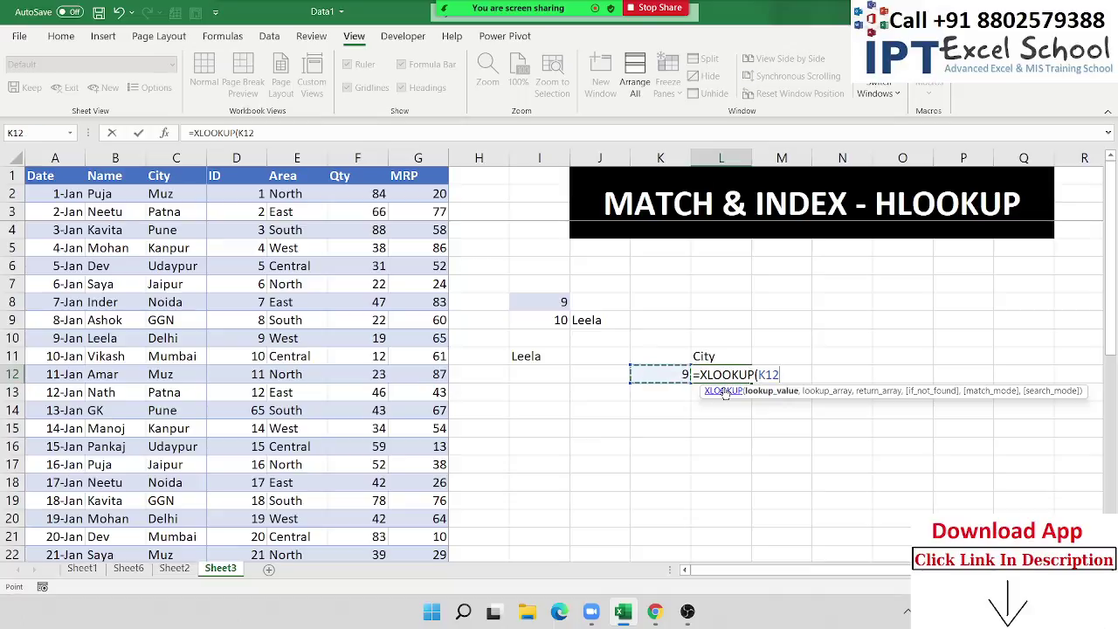
text(,)
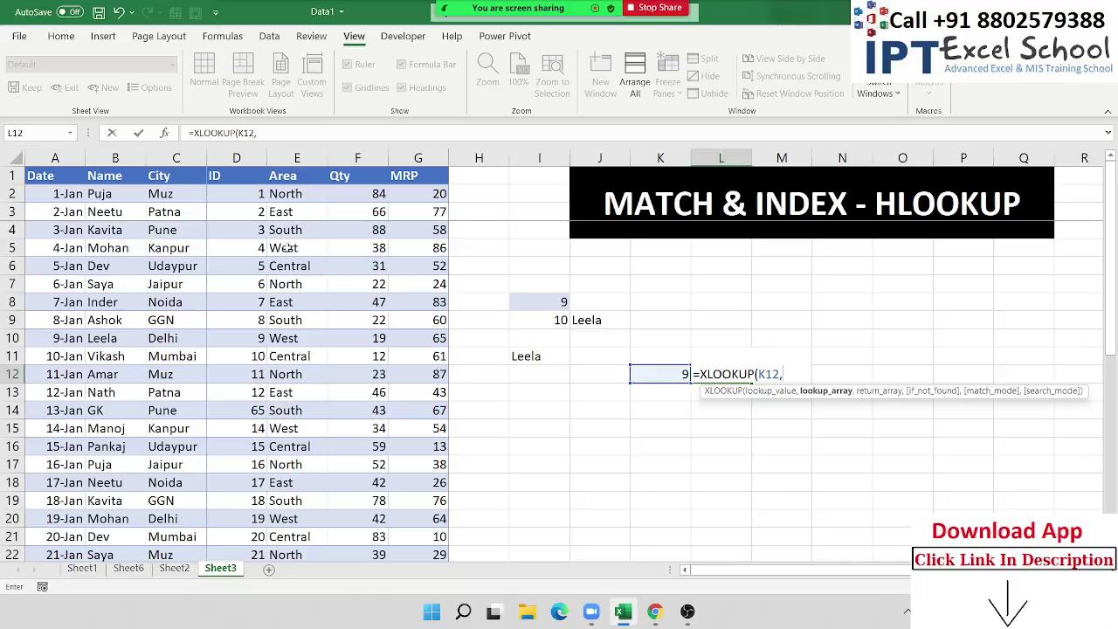
click(236, 158)
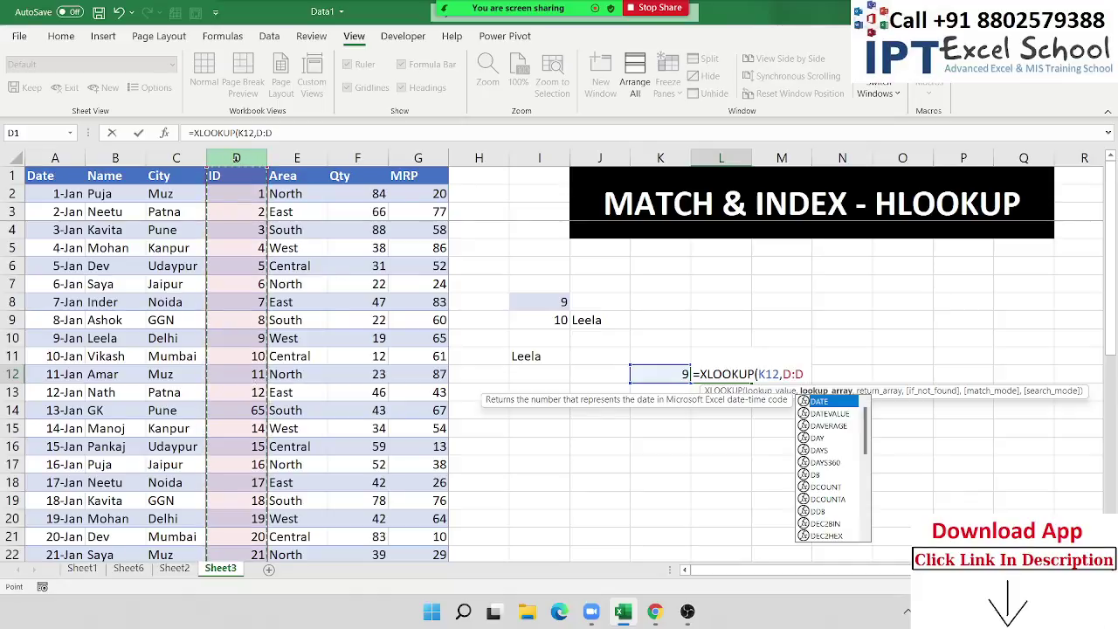
text(,)
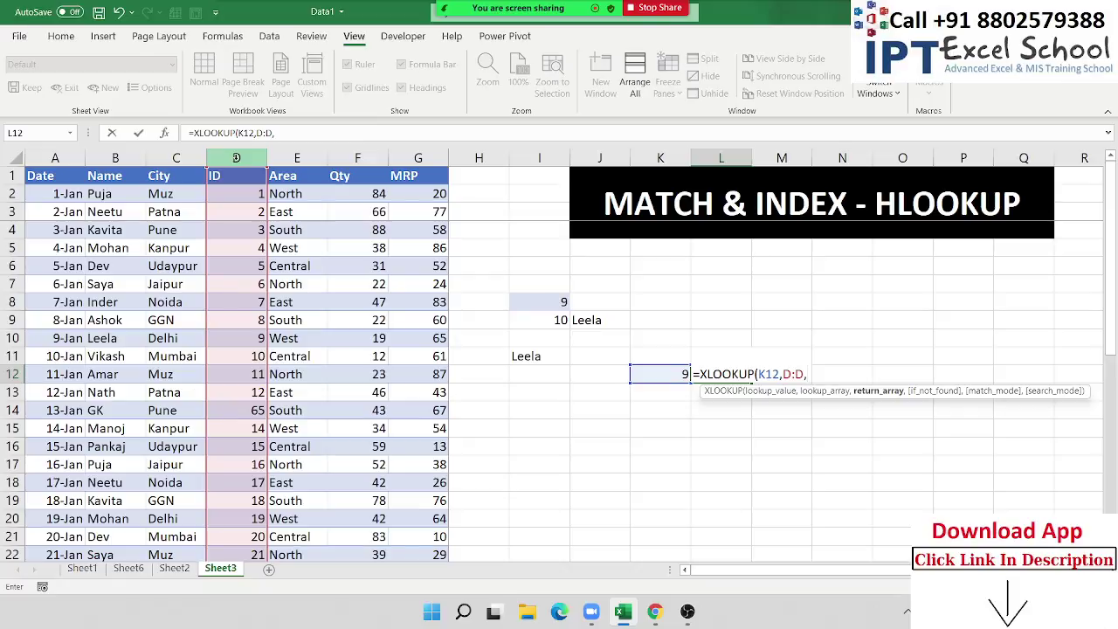
click(161, 155)
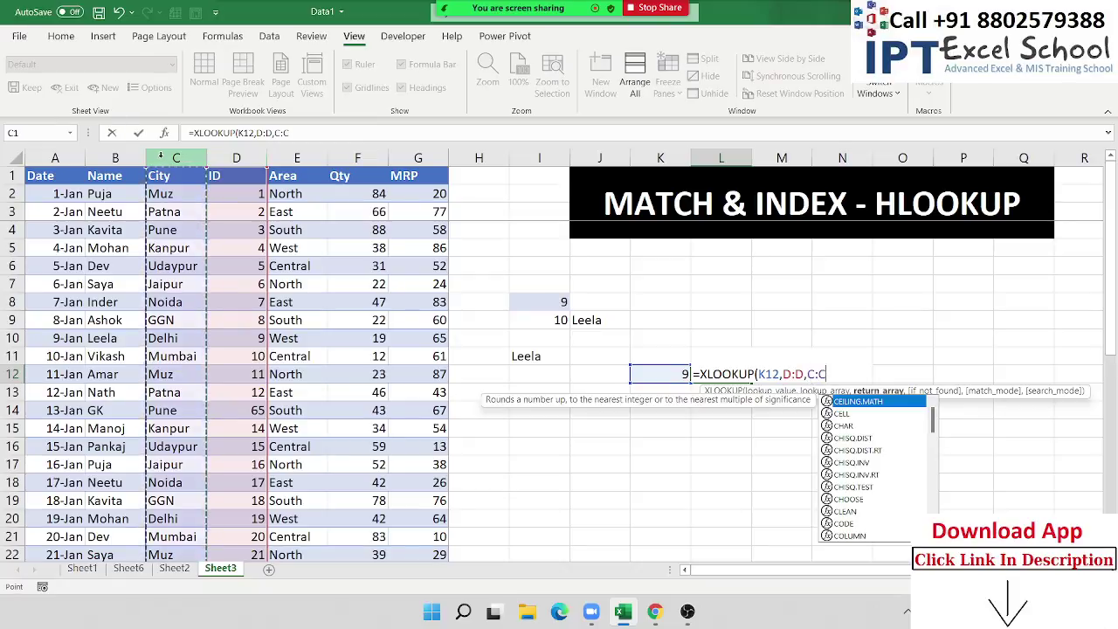
text(,)
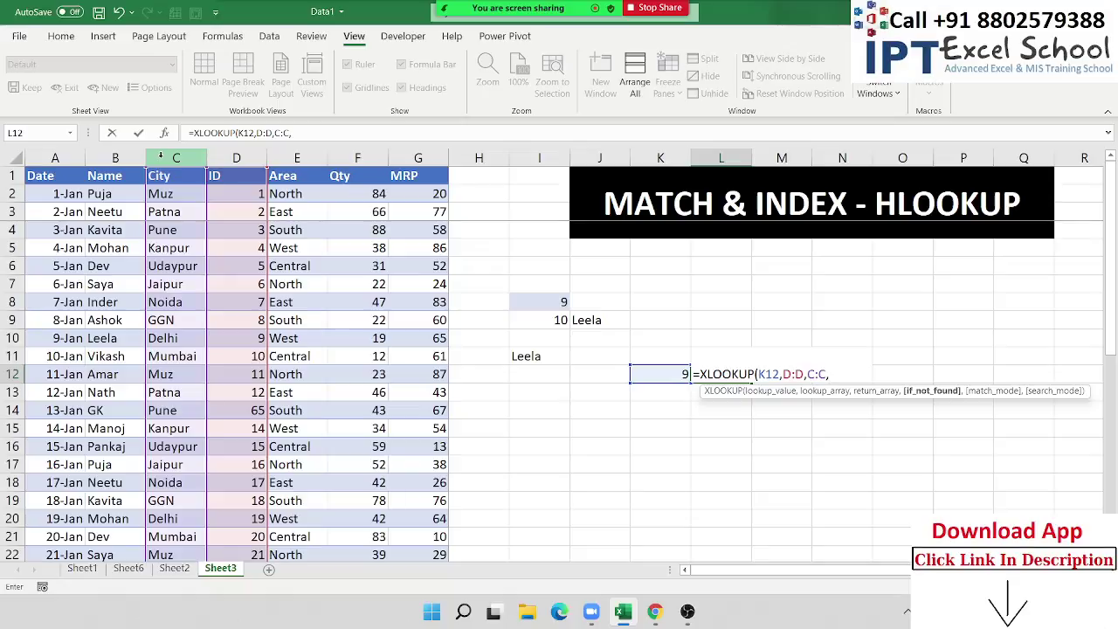
text("DN)
text(F")
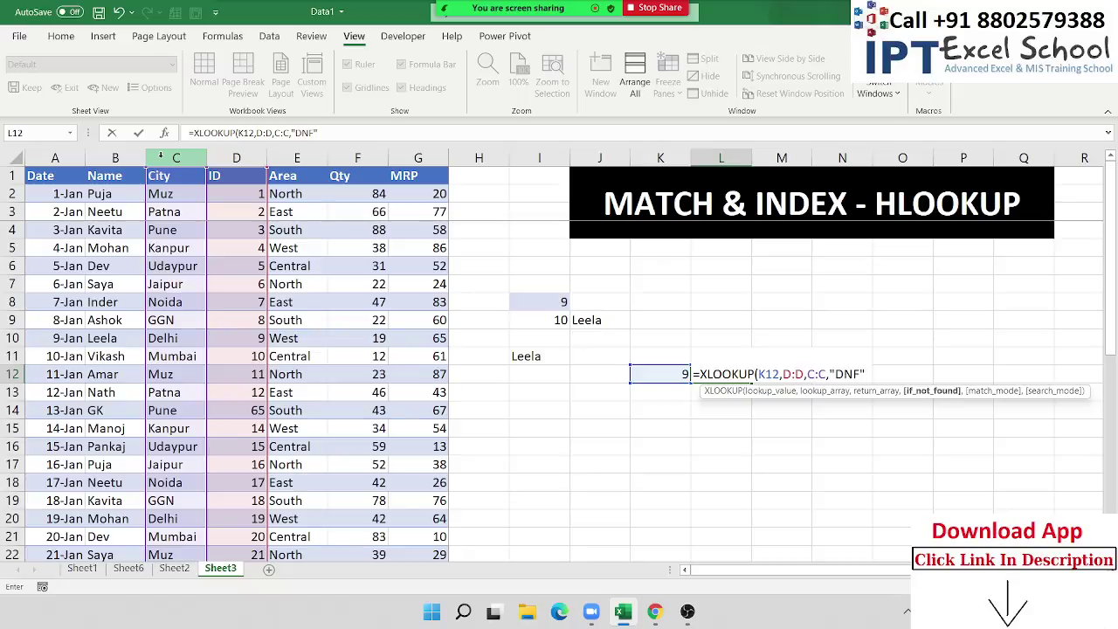
text(,)
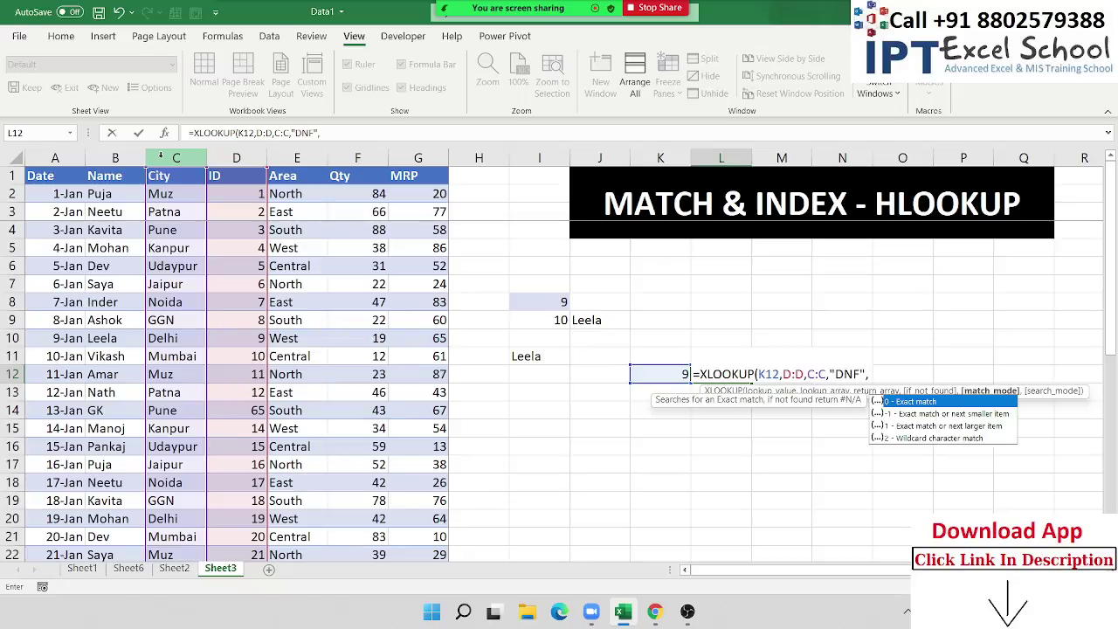
text(0)
key(Return)
key(Up)
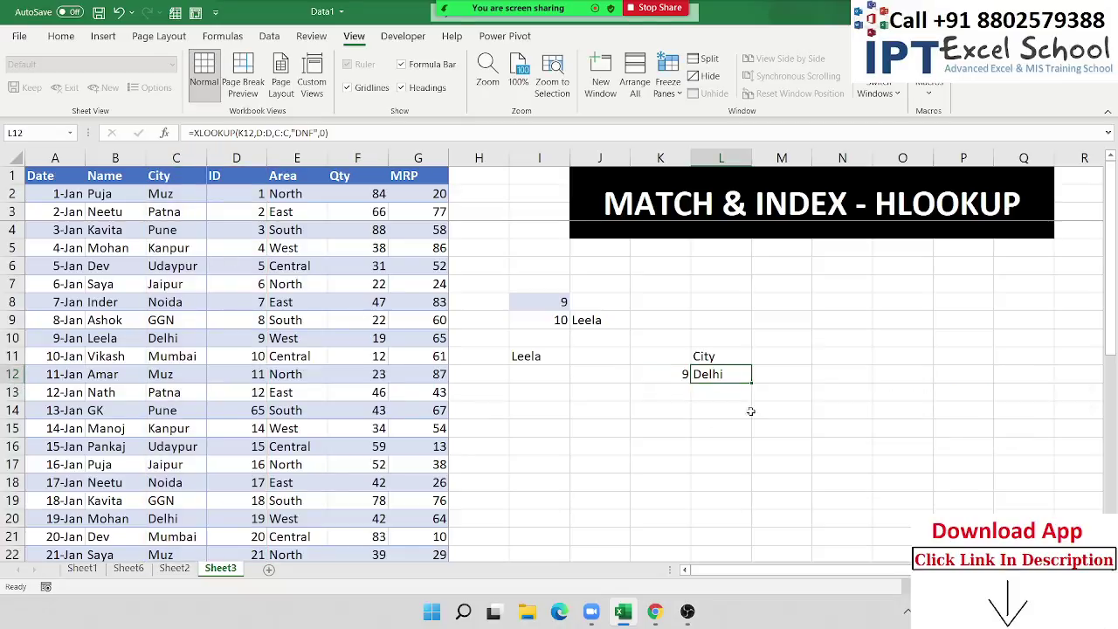
double_click(741, 376)
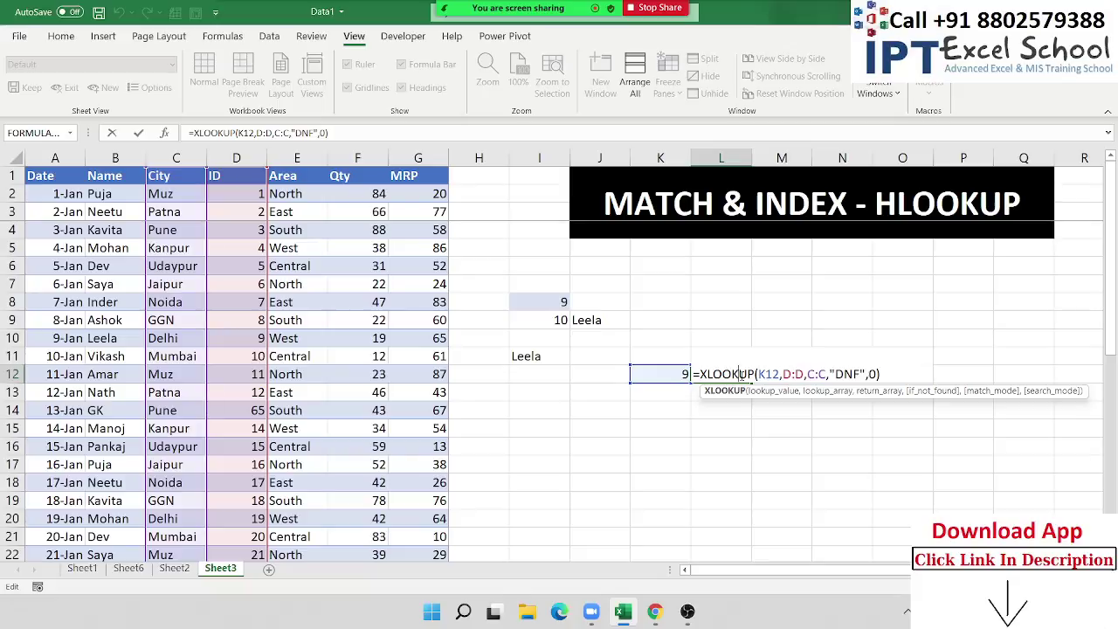
key(Return)
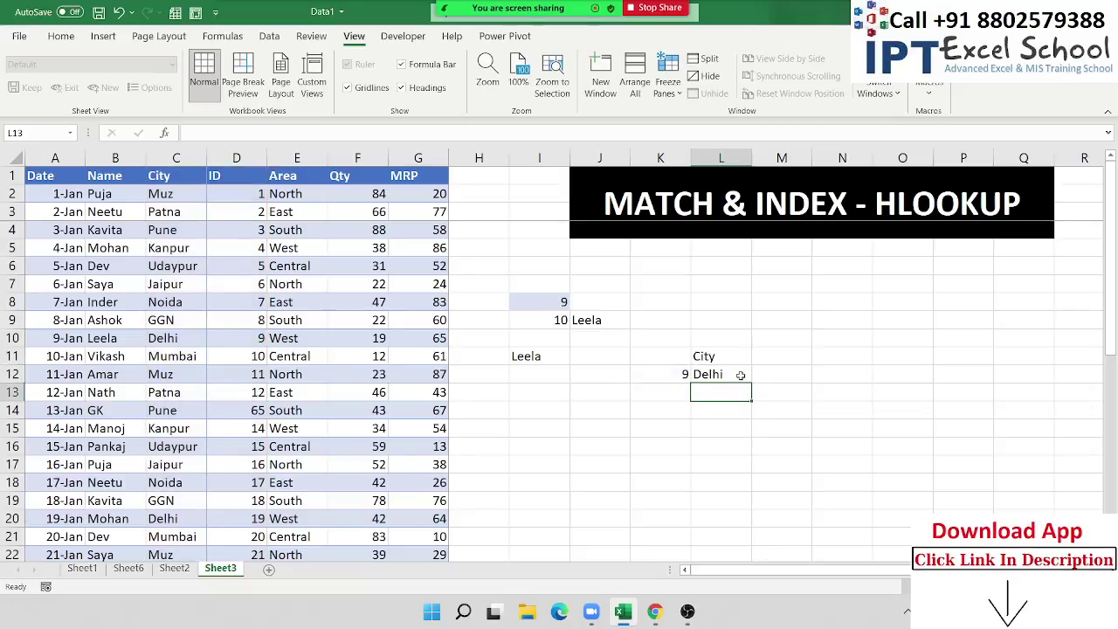
Begin an XLOOKUP in L37 using ID 8 in I36 as the lookup value
scroll(728, 403, down, 1)
scroll(727, 405, down, 7)
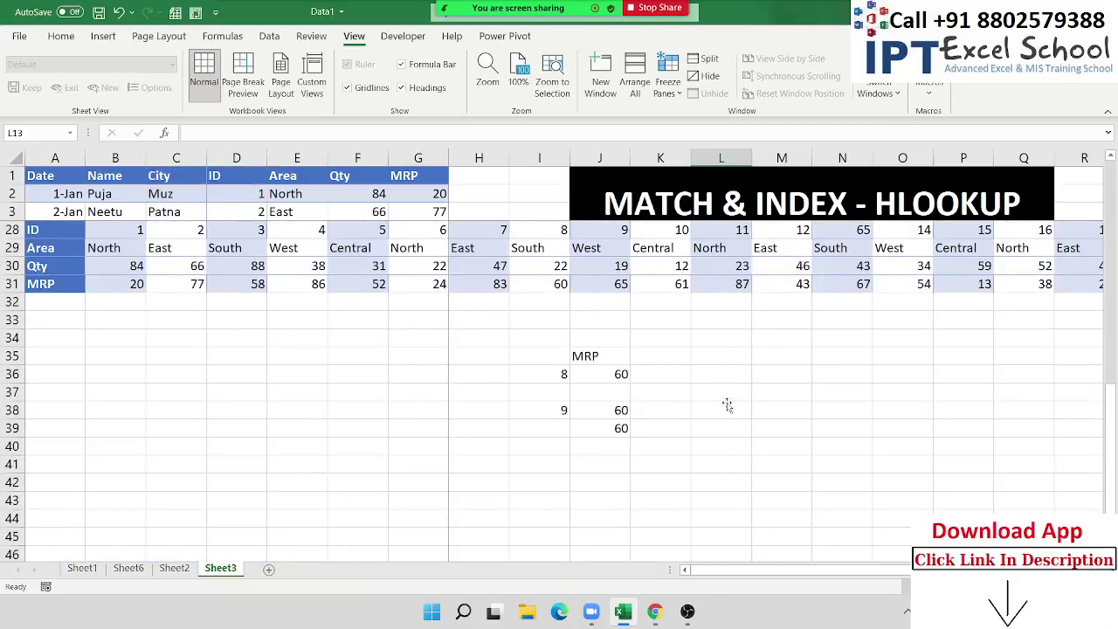
scroll(252, 474, up, 1)
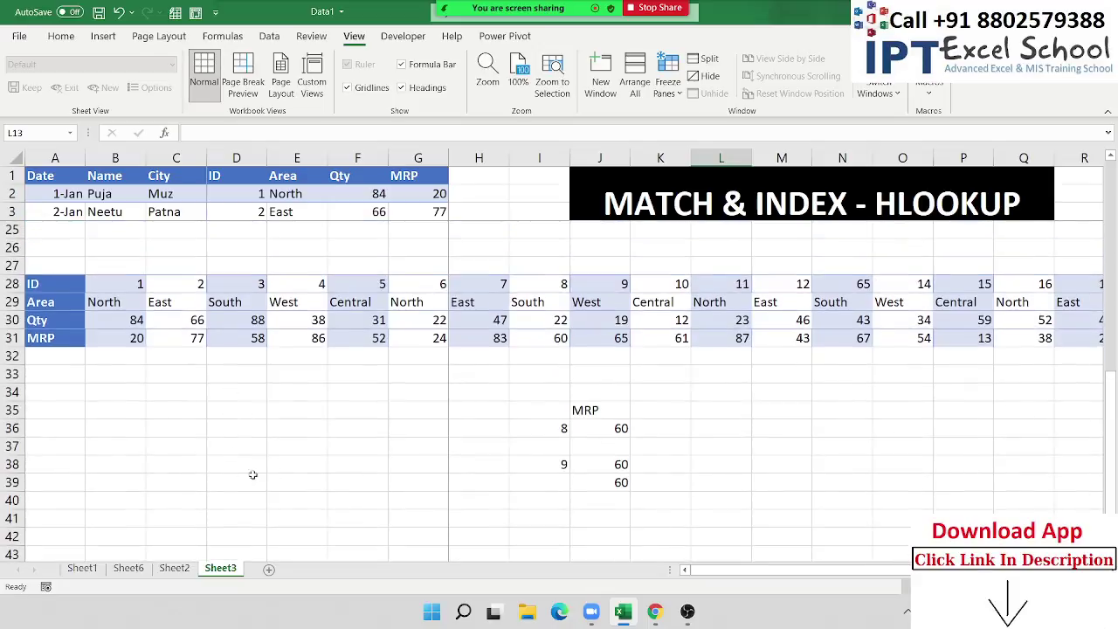
scroll(253, 475, down, 1)
click(714, 387)
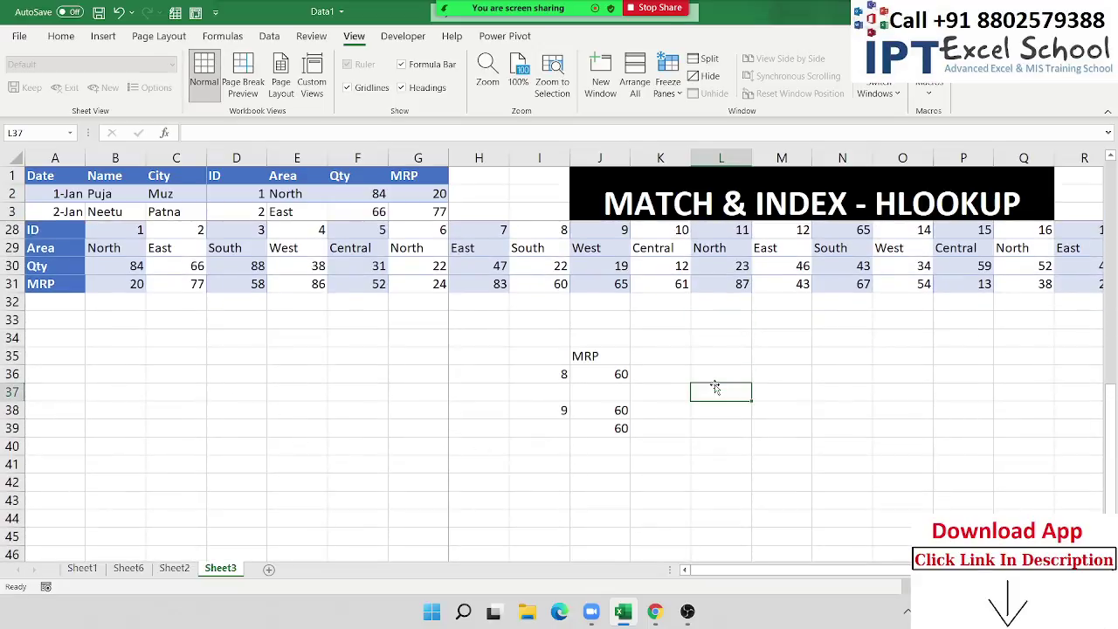
text(=xlo)
key(Tab)
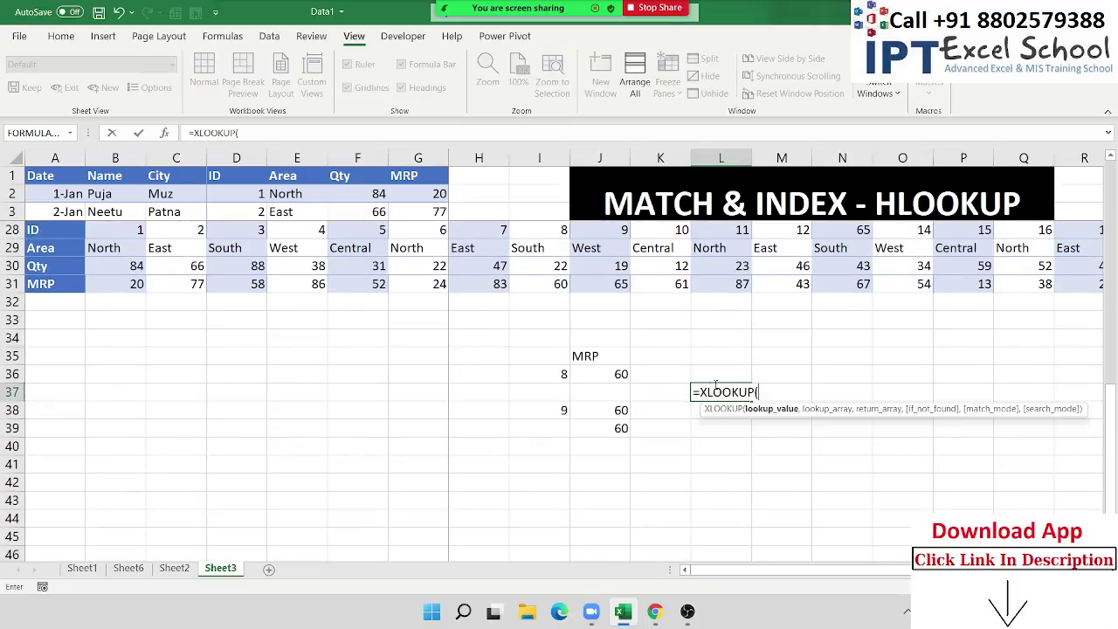
click(552, 381)
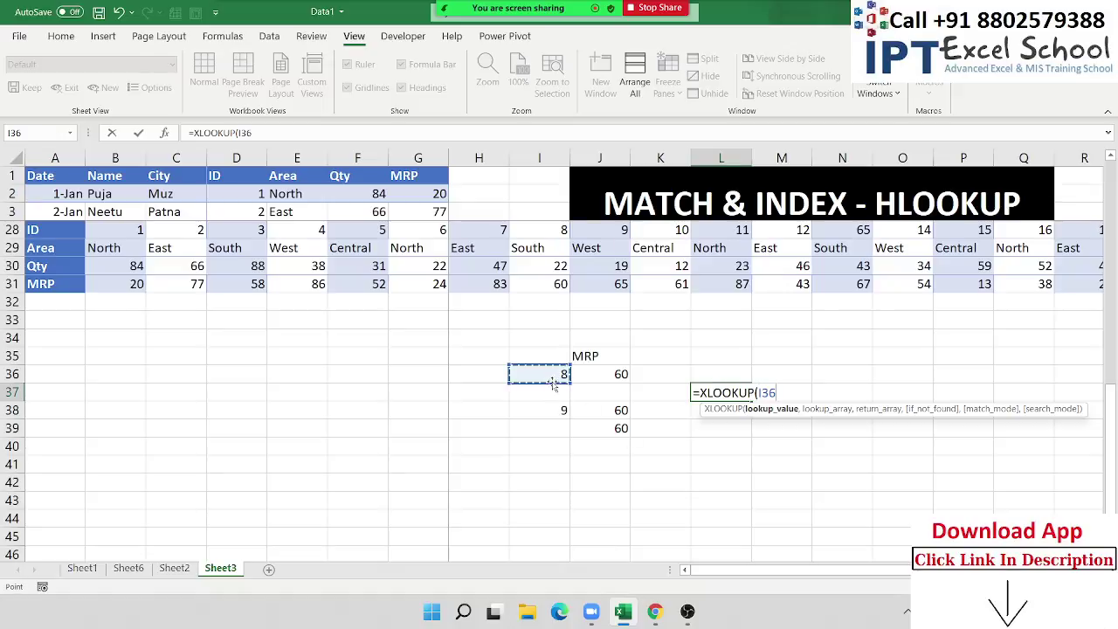
text(,)
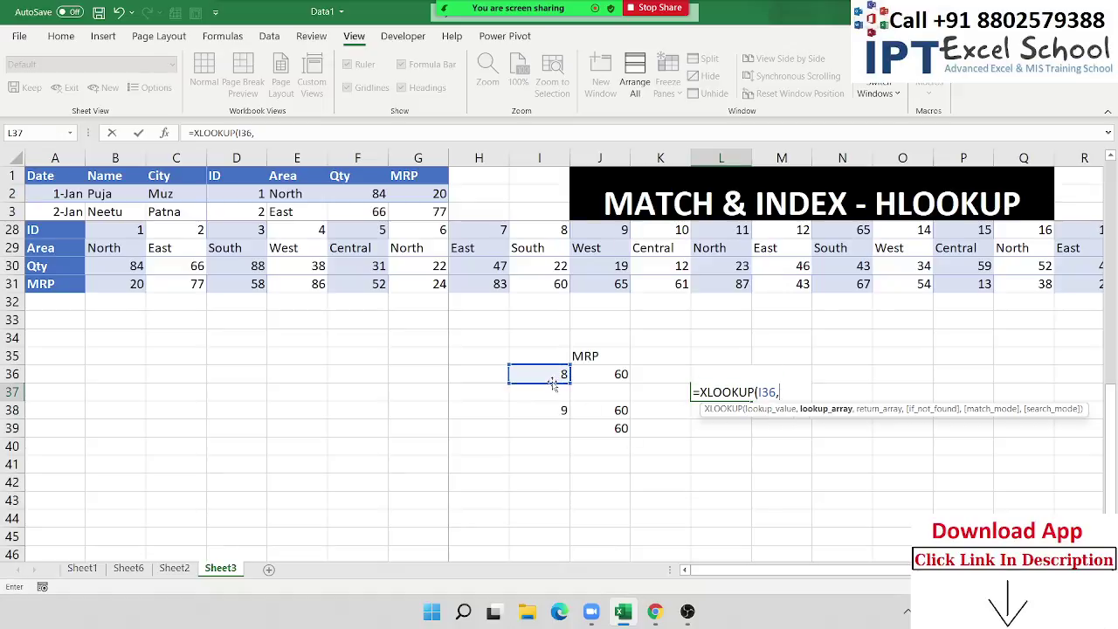
Search ID row 28 and return MRP row 31 with exact match 0, giving 60
click(15, 229)
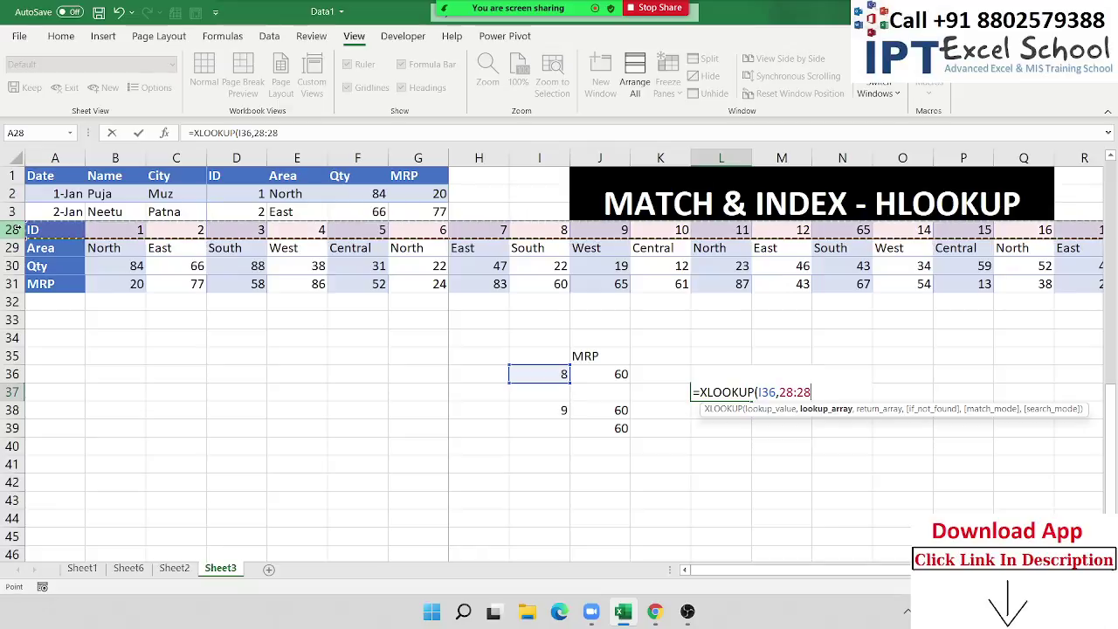
text(,)
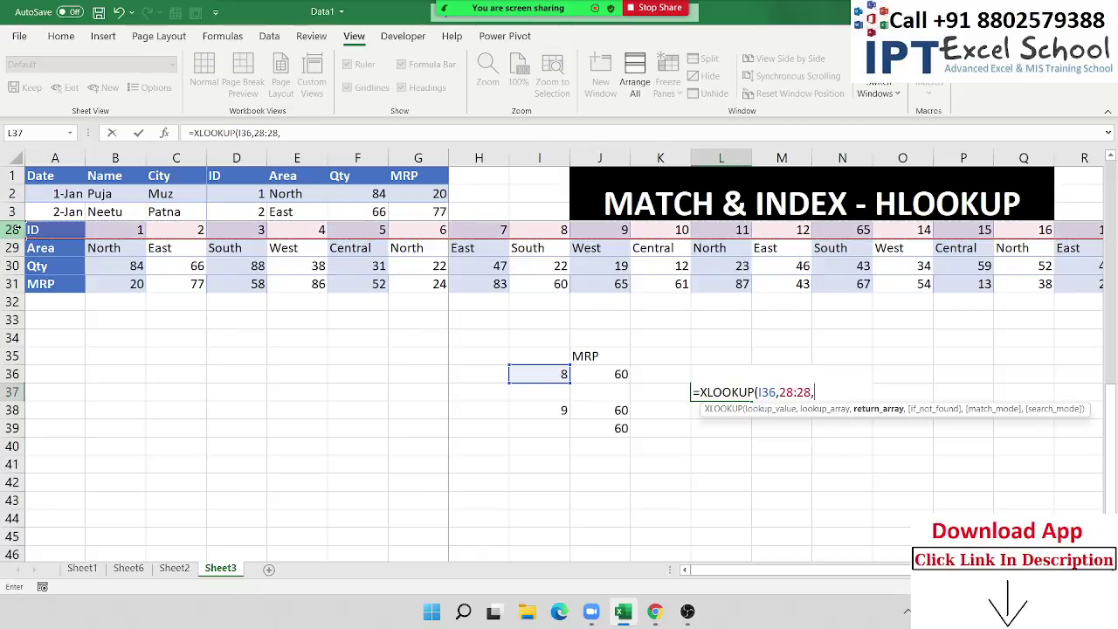
click(6, 283)
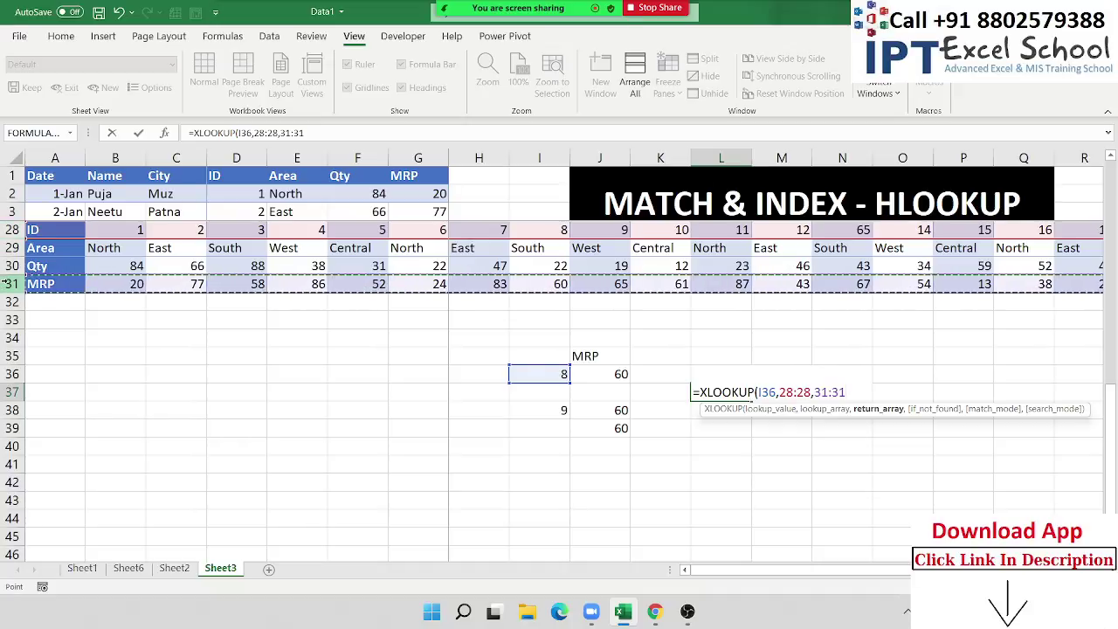
text(,,)
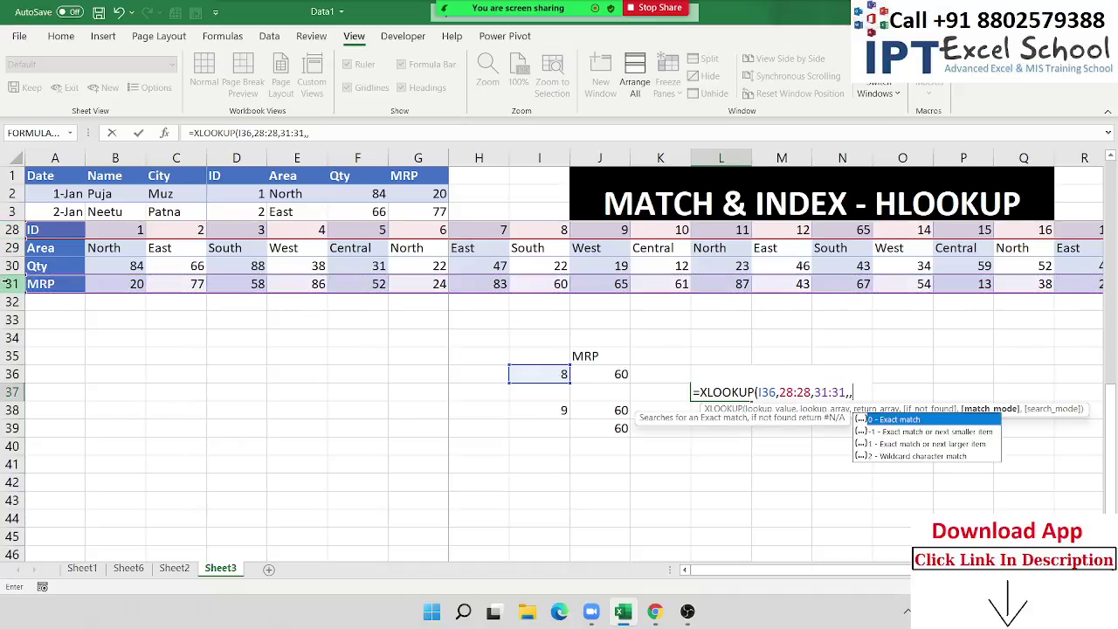
key(Right)
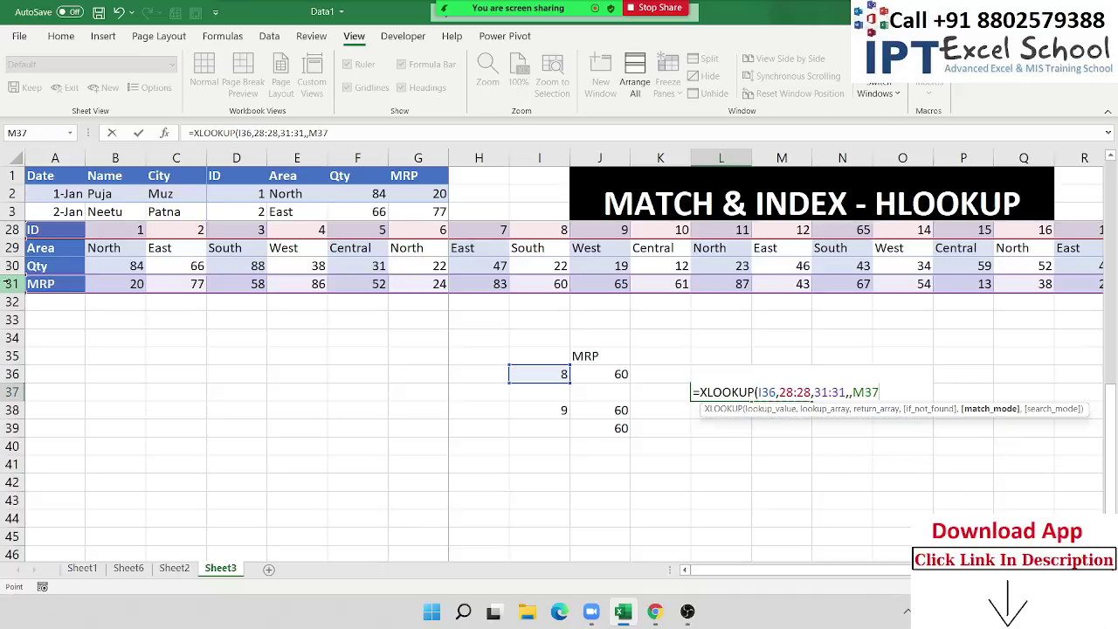
key(BackSpace)
key(BackSpace)
key(BackSpace)
text(0)
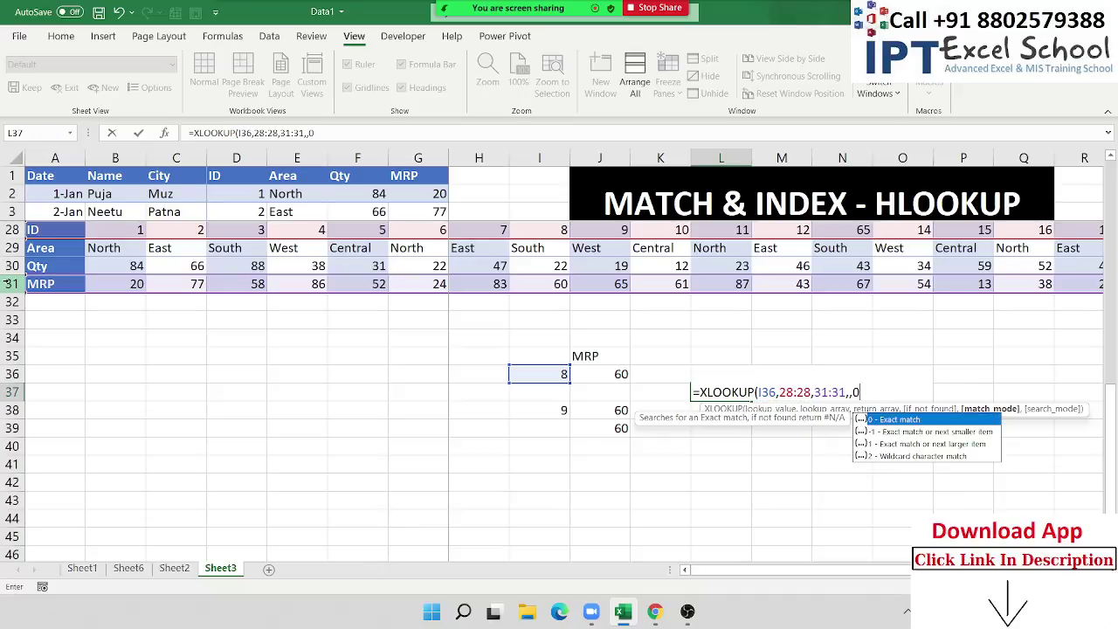
key(ctrl+Return)
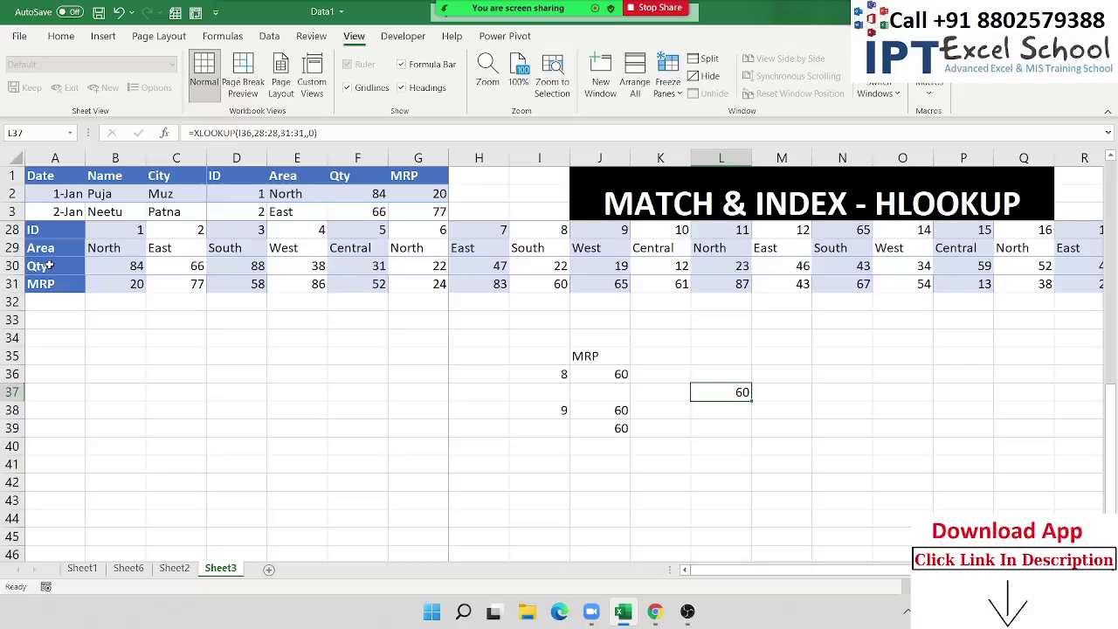
scroll(52, 266, up, 8)
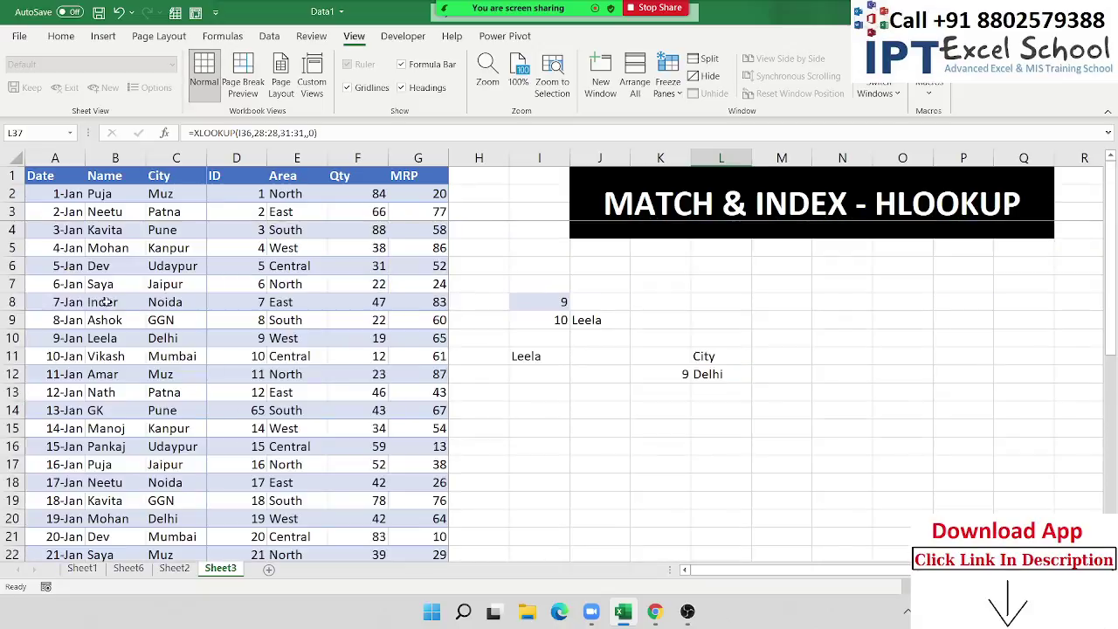
click(590, 324)
scroll(589, 331, down, 6)
click(589, 327)
scroll(589, 325, up, 6)
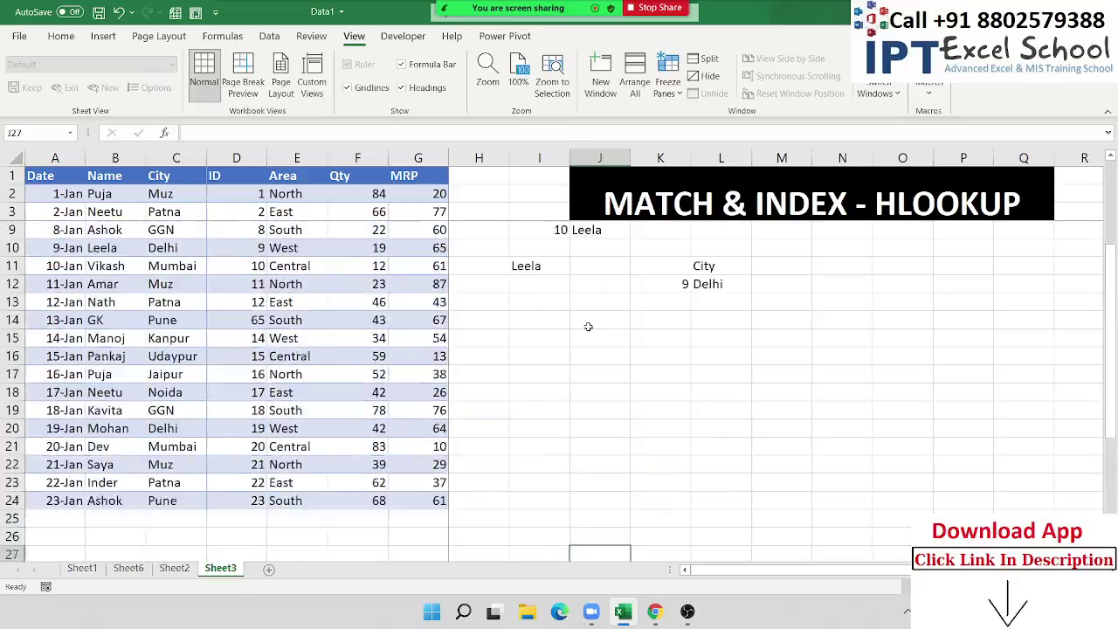
click(704, 372)
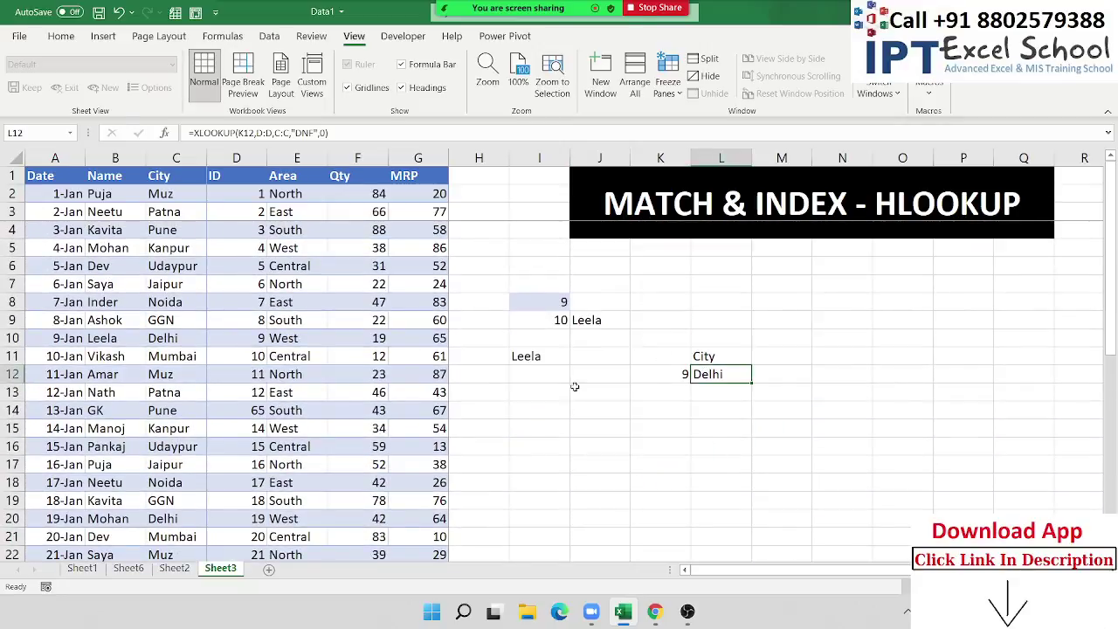
scroll(550, 386, down, 6)
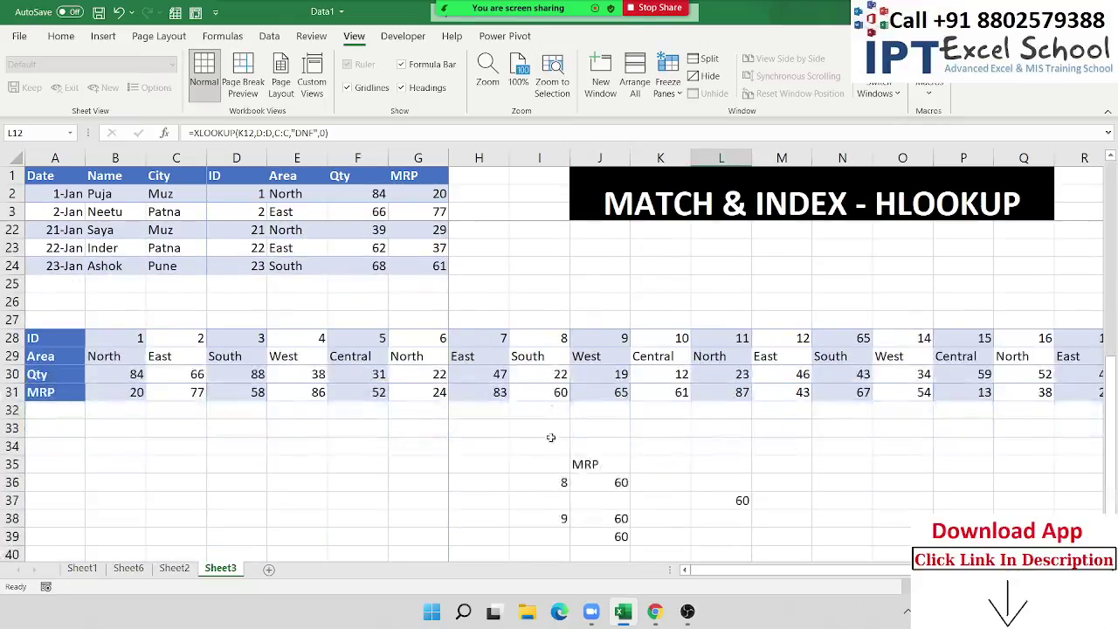
click(603, 469)
scroll(608, 472, down, 2)
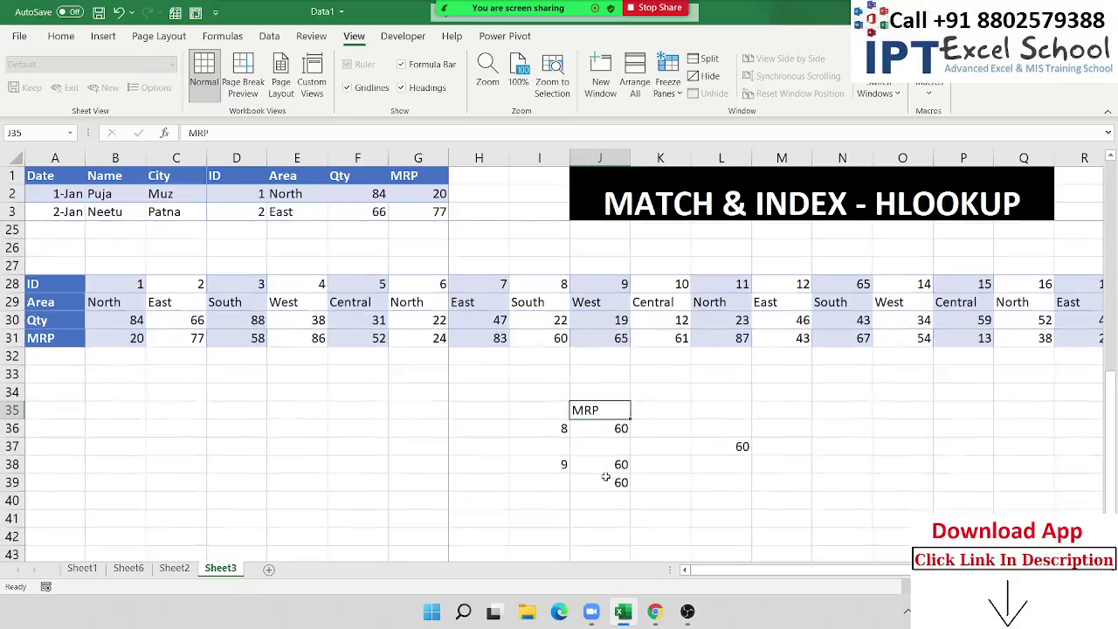
click(743, 392)
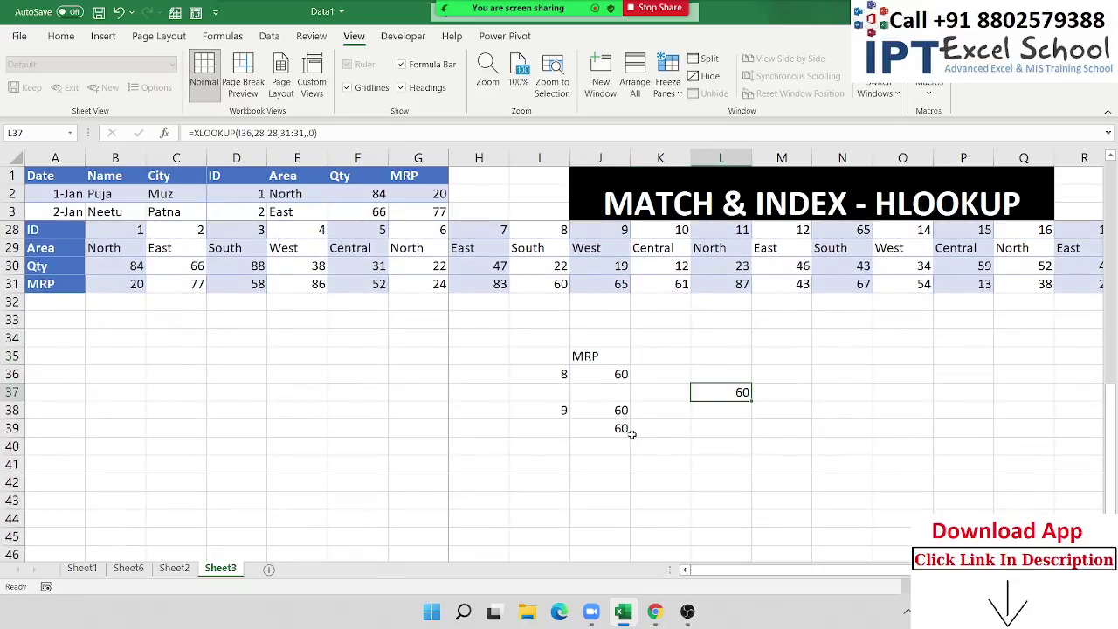